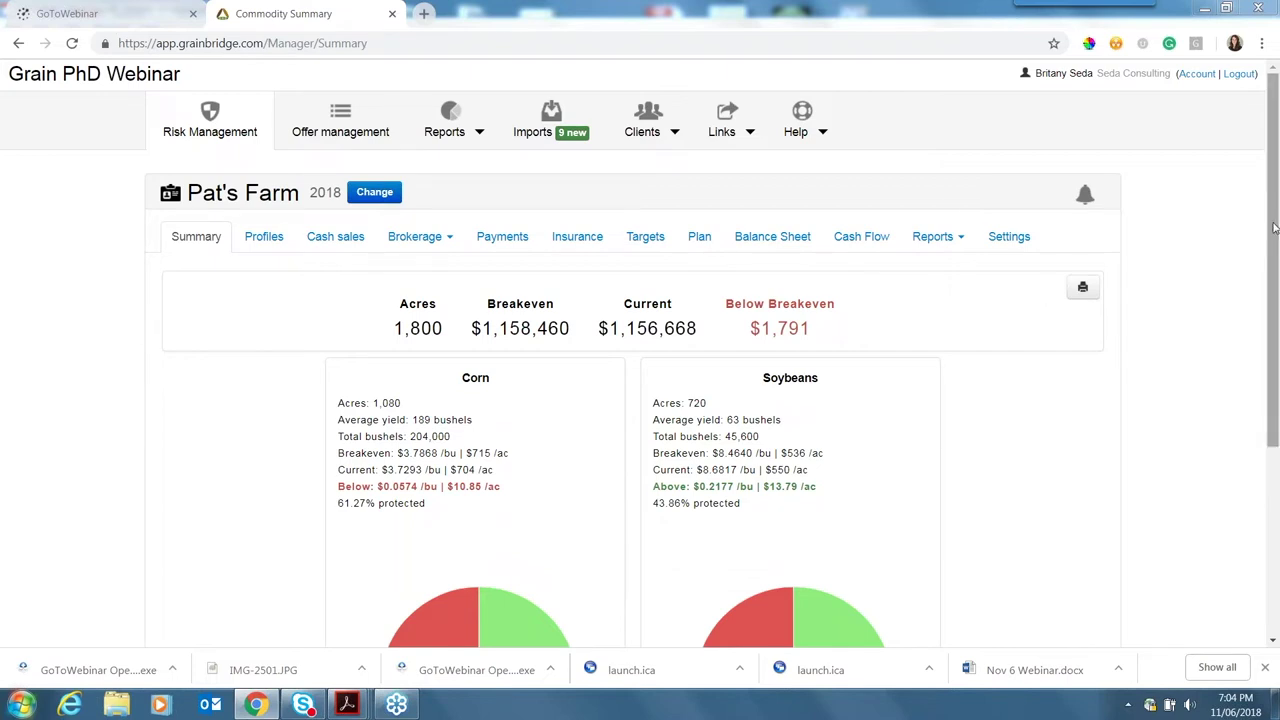
- Set the dryland yield to 185 bu in the 2018 corn crop profile
{"action": "left_click_drag", "start_coordinate": [1274, 228], "coordinate": [1274, 293]}
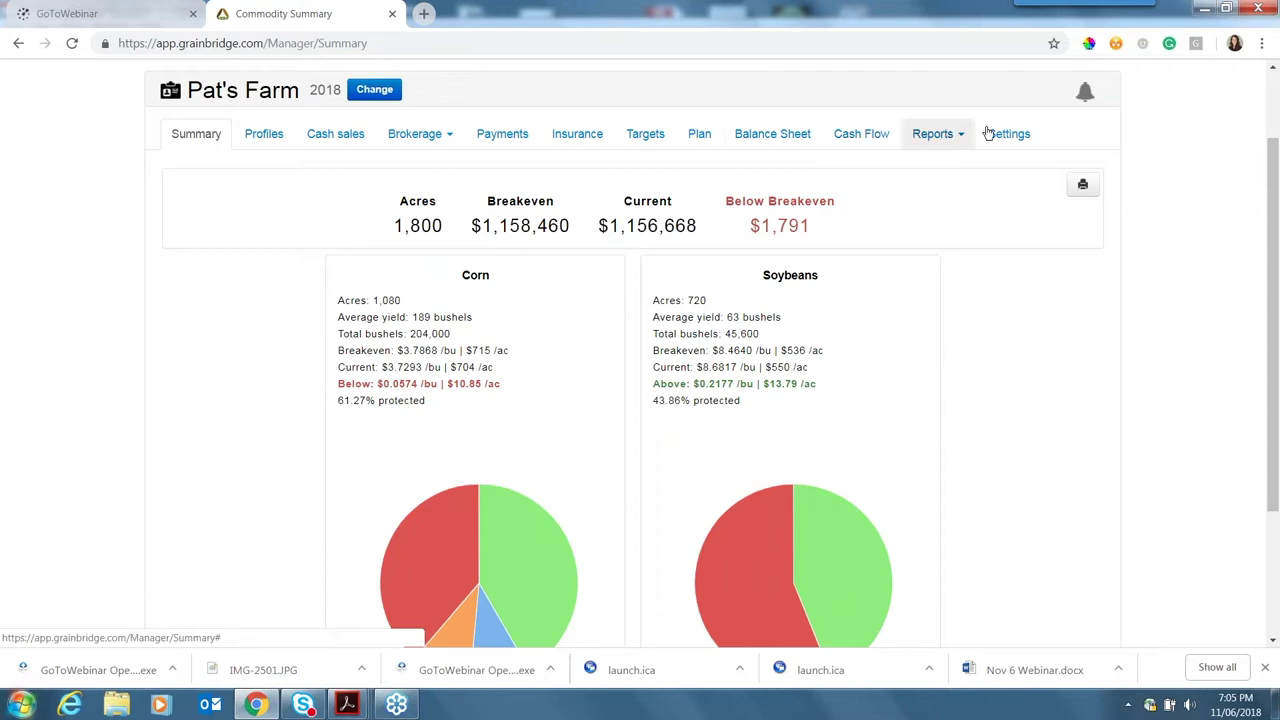
{"action": "left_click", "coordinate": [263, 135]}
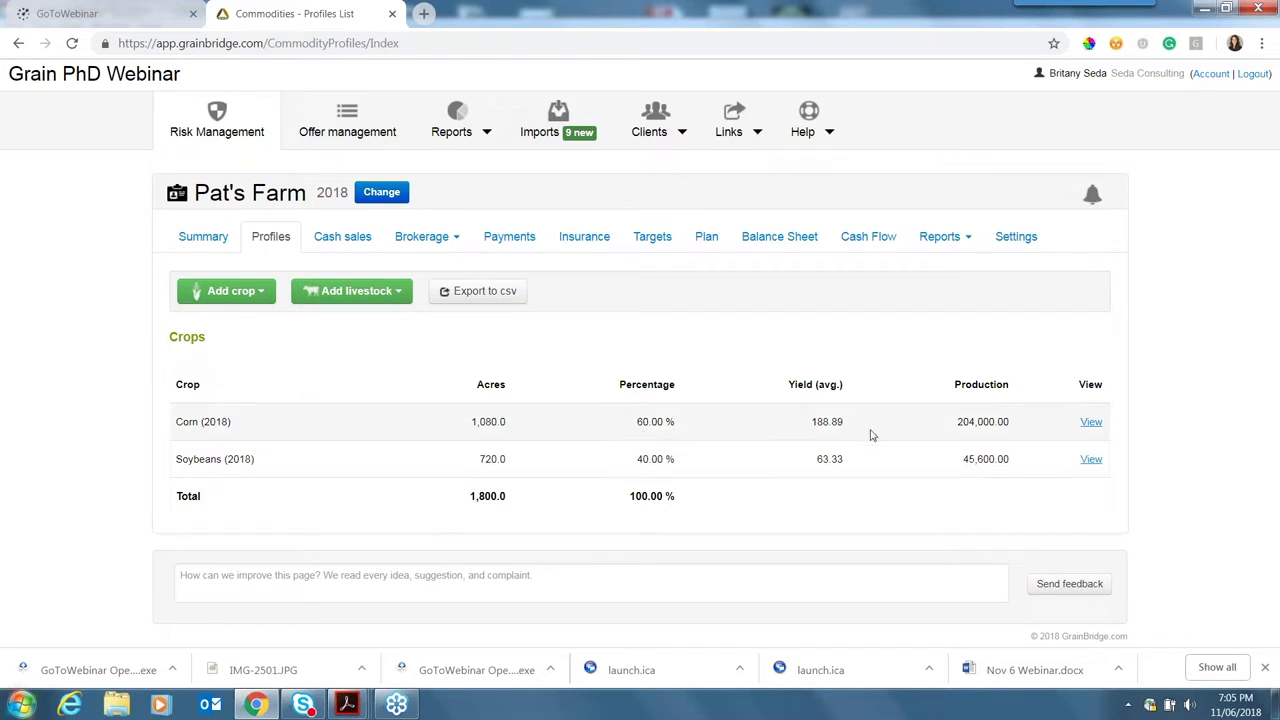
{"action": "left_click", "coordinate": [1090, 423]}
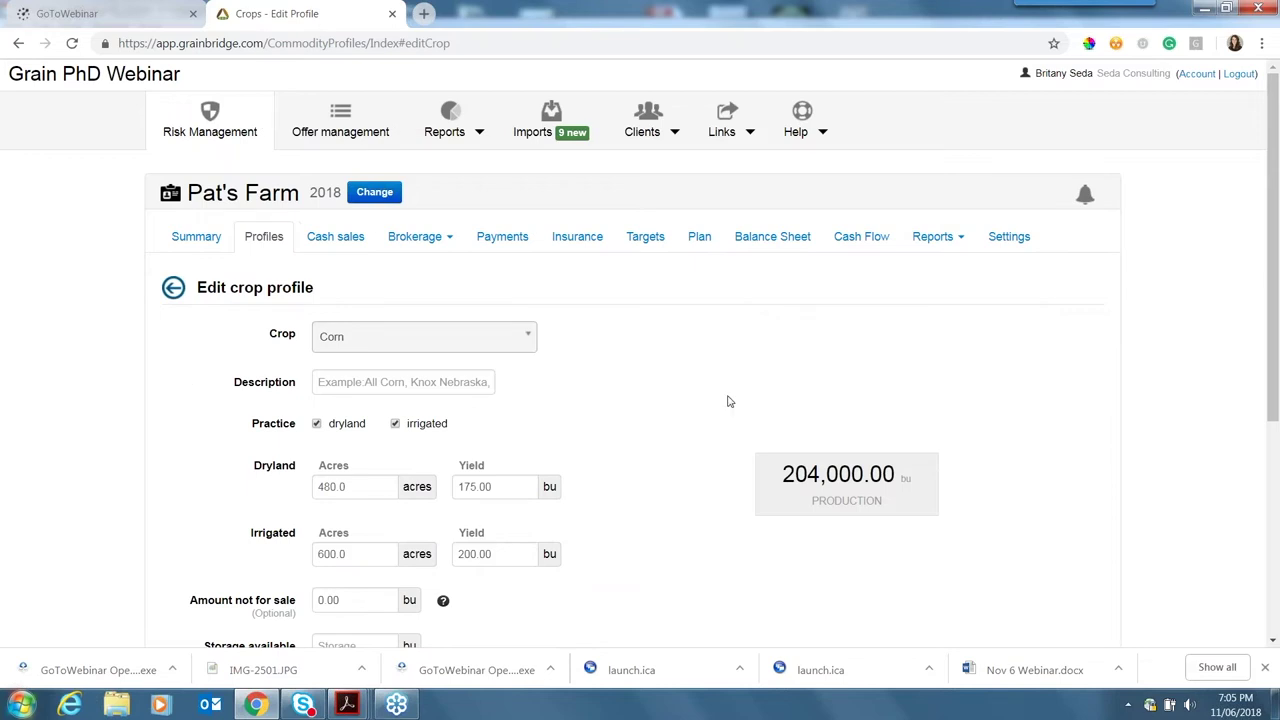
{"action": "scroll", "coordinate": [729, 401], "scroll_direction": "down", "scroll_amount": 2}
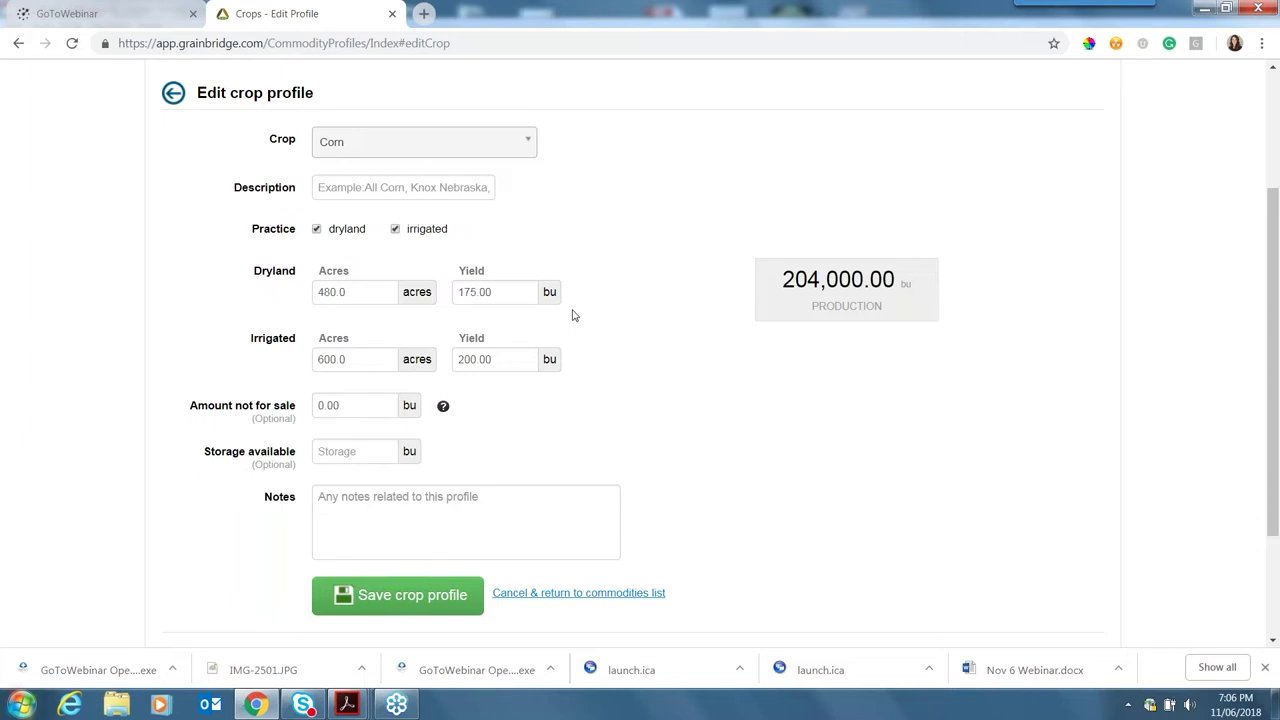
{"action": "left_click", "coordinate": [475, 291]}
{"action": "key", "text": "BackSpace"}
{"action": "type", "text": "8"}
{"action": "left_click", "coordinate": [576, 313]}
- Set the corn profile's irrigated yield to 220 bu and save the crop profile
{"action": "left_click", "coordinate": [475, 359]}
{"action": "key", "text": "BackSpace"}
{"action": "key", "text": "BackSpace"}
{"action": "type", "text": "20"}
{"action": "left_click", "coordinate": [604, 359]}
{"action": "left_click", "coordinate": [405, 606]}
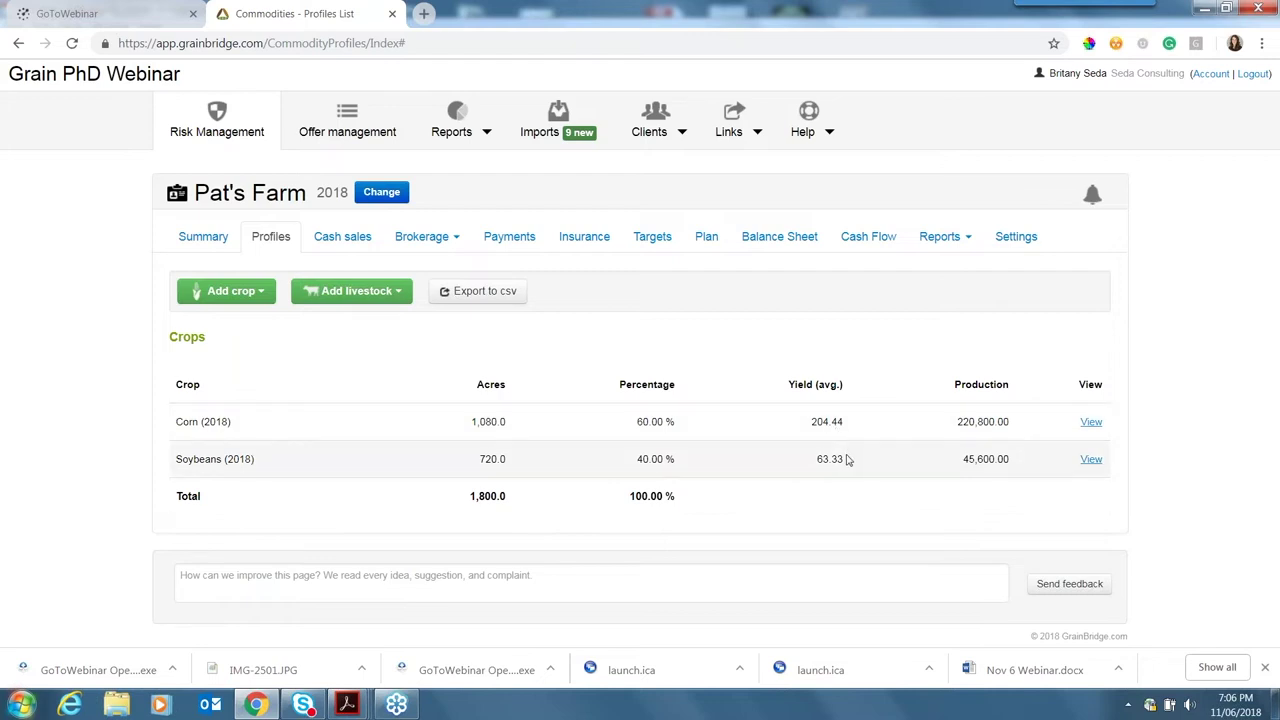
- Review the acres and yields in the 2018 soybeans crop profile and return to the crop list
{"action": "left_click", "coordinate": [1090, 460]}
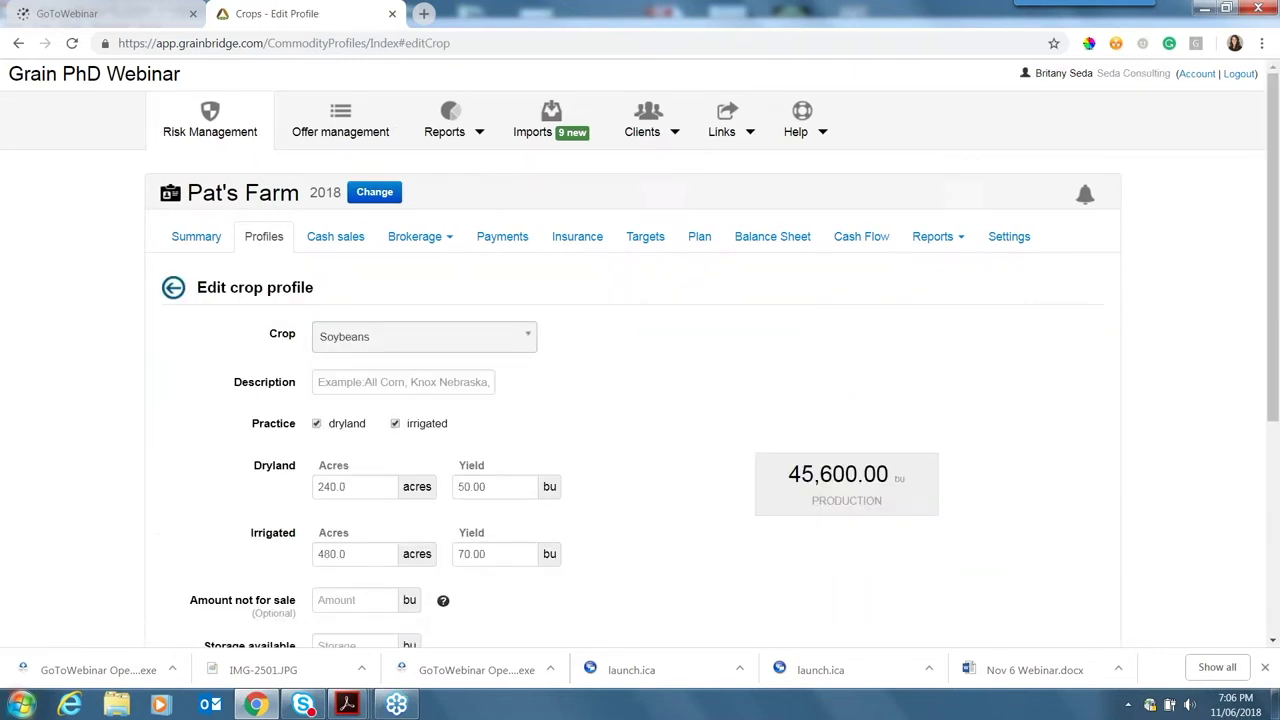
{"action": "scroll", "coordinate": [597, 263], "scroll_direction": "down", "scroll_amount": 2}
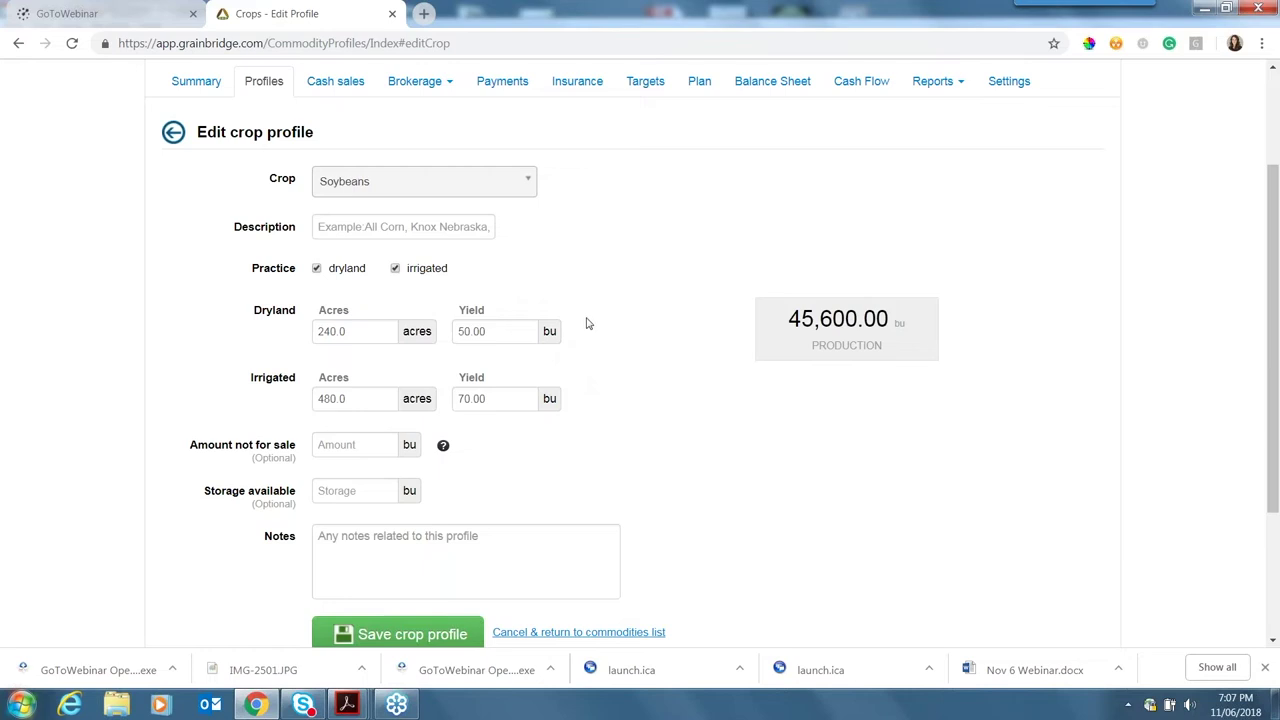
{"action": "left_click", "coordinate": [173, 134]}
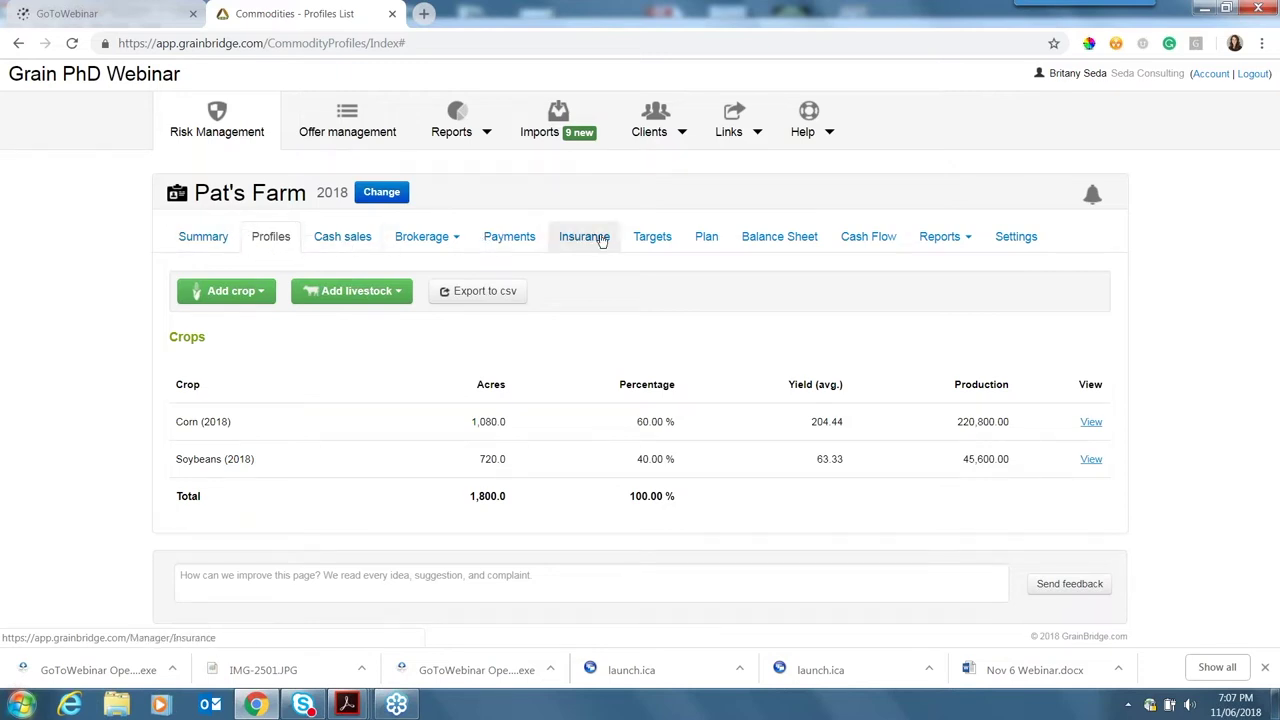
- Examine the plan's per-acre expenses for dryland and irrigated corn and soybeans
{"action": "left_click", "coordinate": [711, 239]}
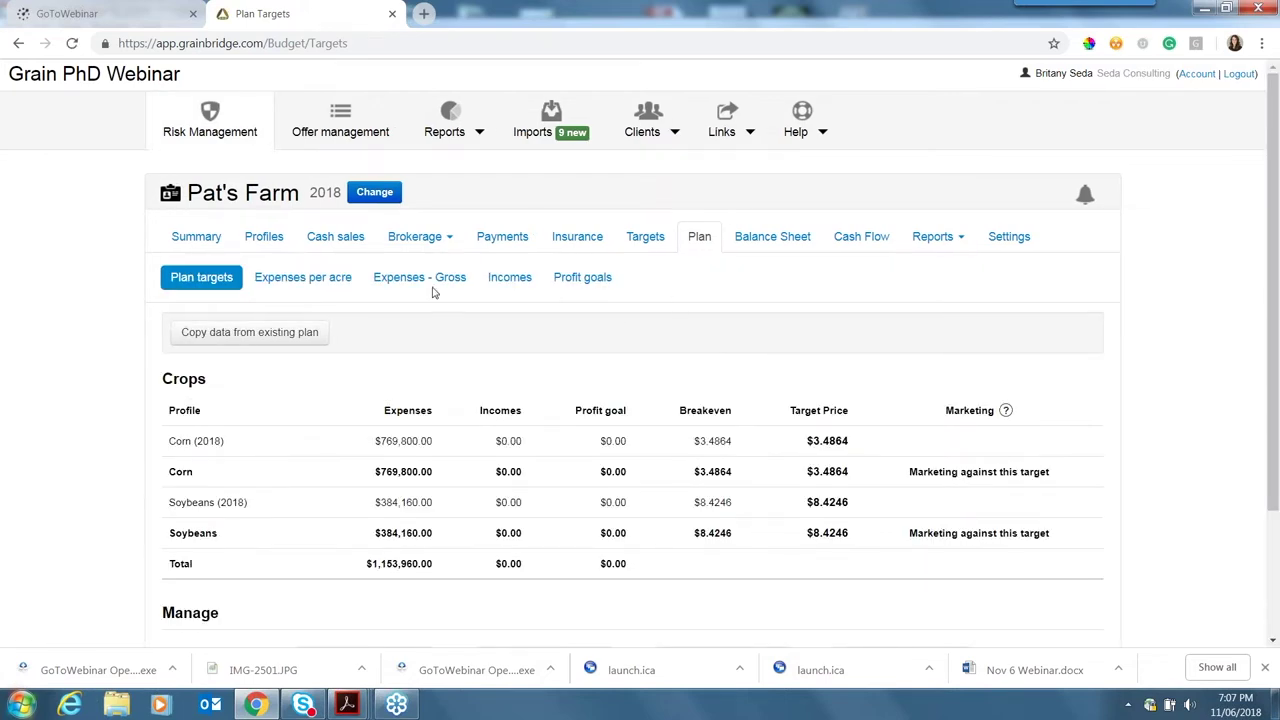
{"action": "left_click", "coordinate": [322, 287]}
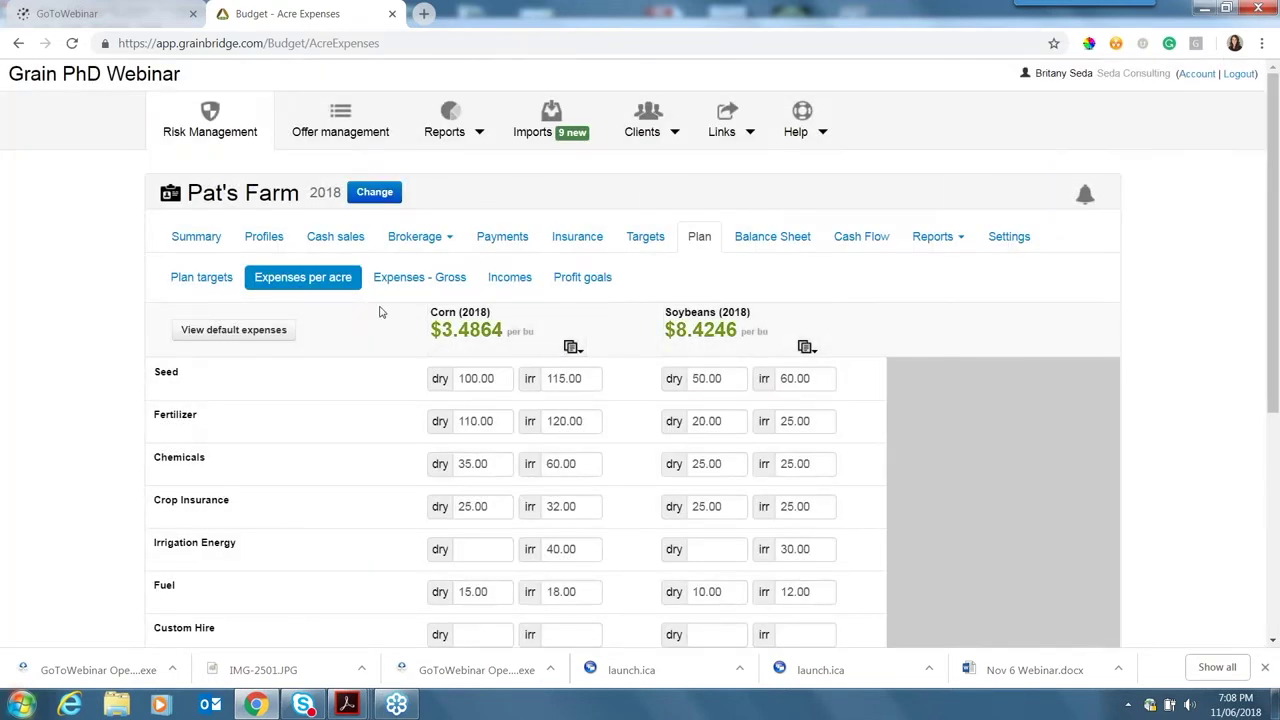
{"action": "scroll", "coordinate": [380, 312], "scroll_direction": "down", "scroll_amount": 2}
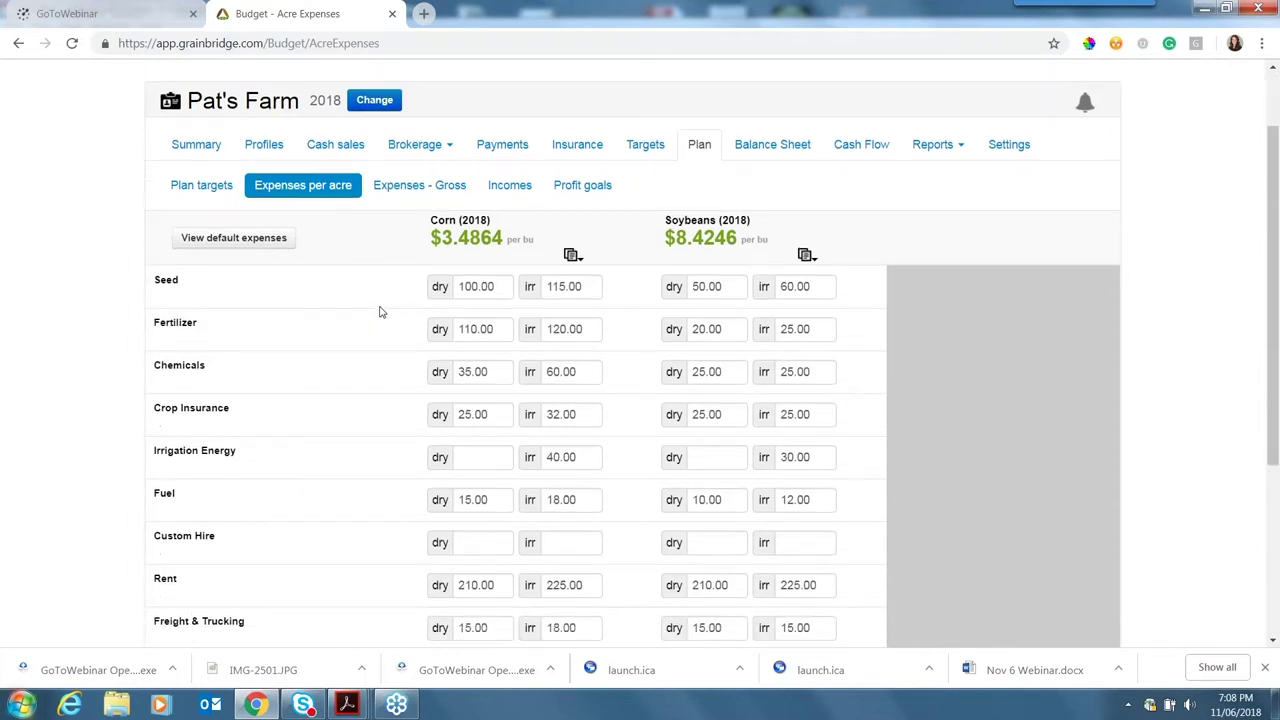
{"action": "scroll", "coordinate": [380, 312], "scroll_direction": "down", "scroll_amount": 3}
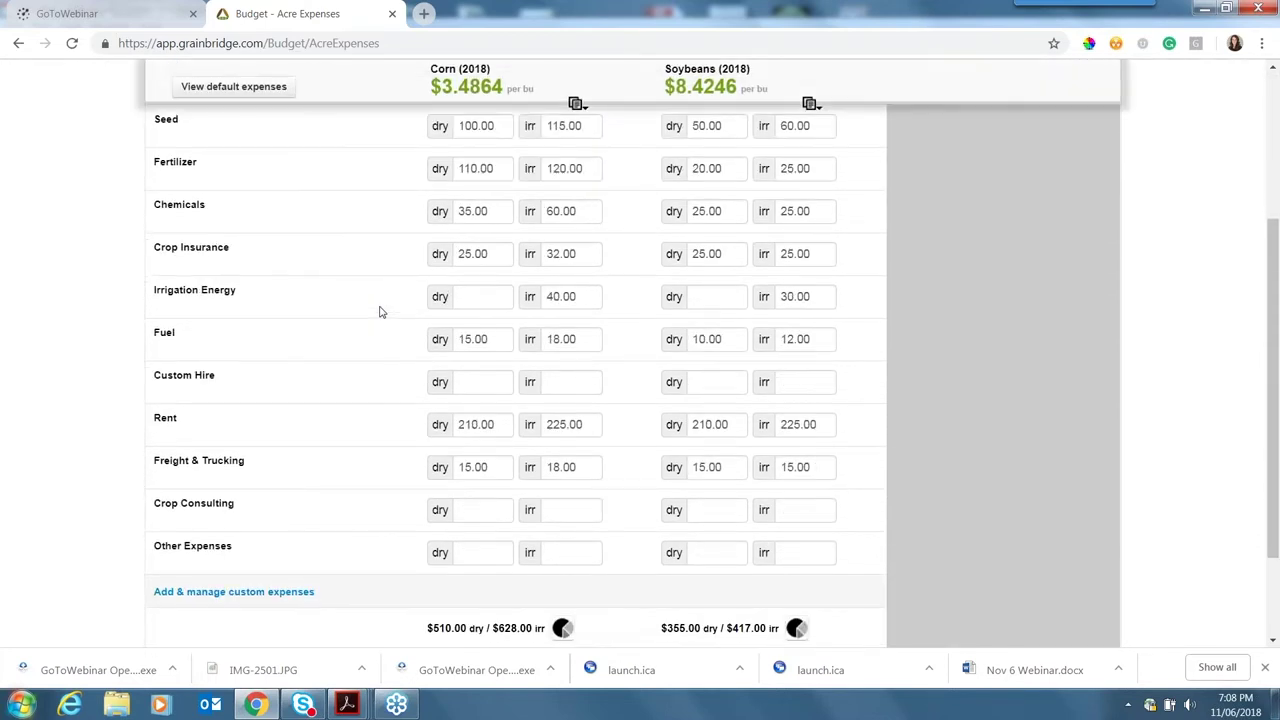
{"action": "scroll", "coordinate": [380, 312], "scroll_direction": "up", "scroll_amount": 3}
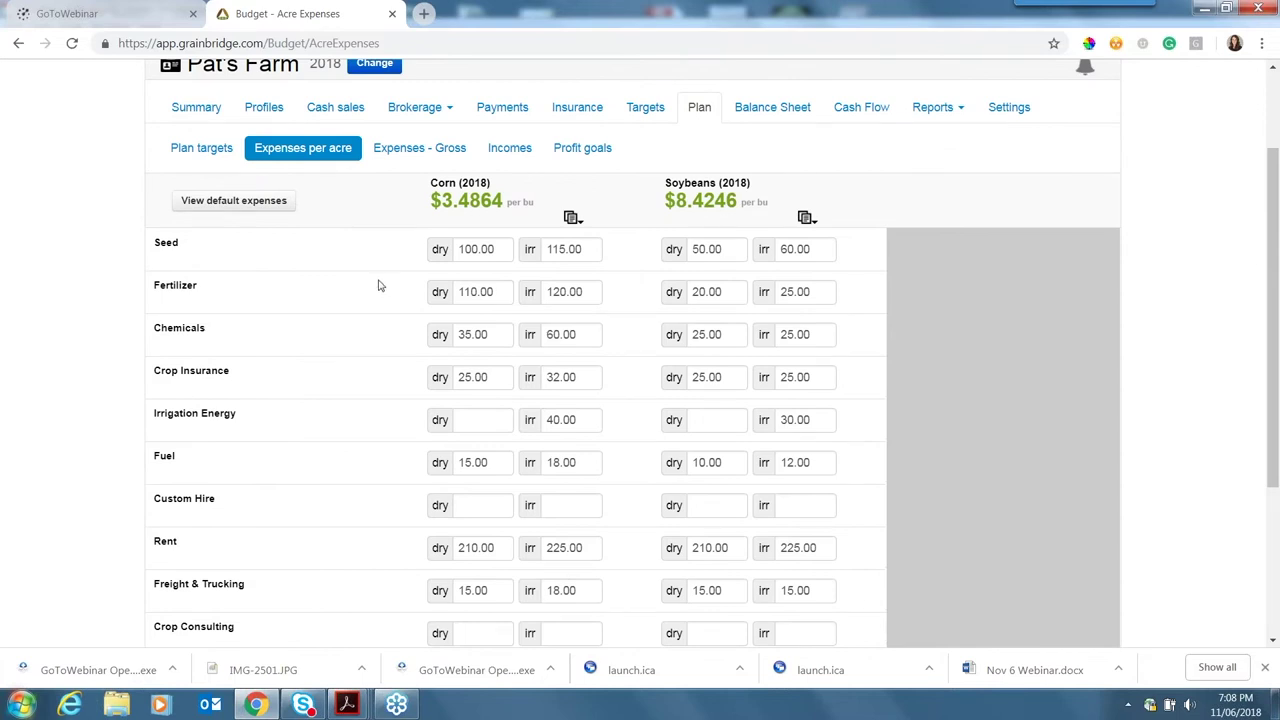
- Examine the plan's gross expenses and how each is split between corn and soybeans
{"action": "left_click", "coordinate": [419, 150]}
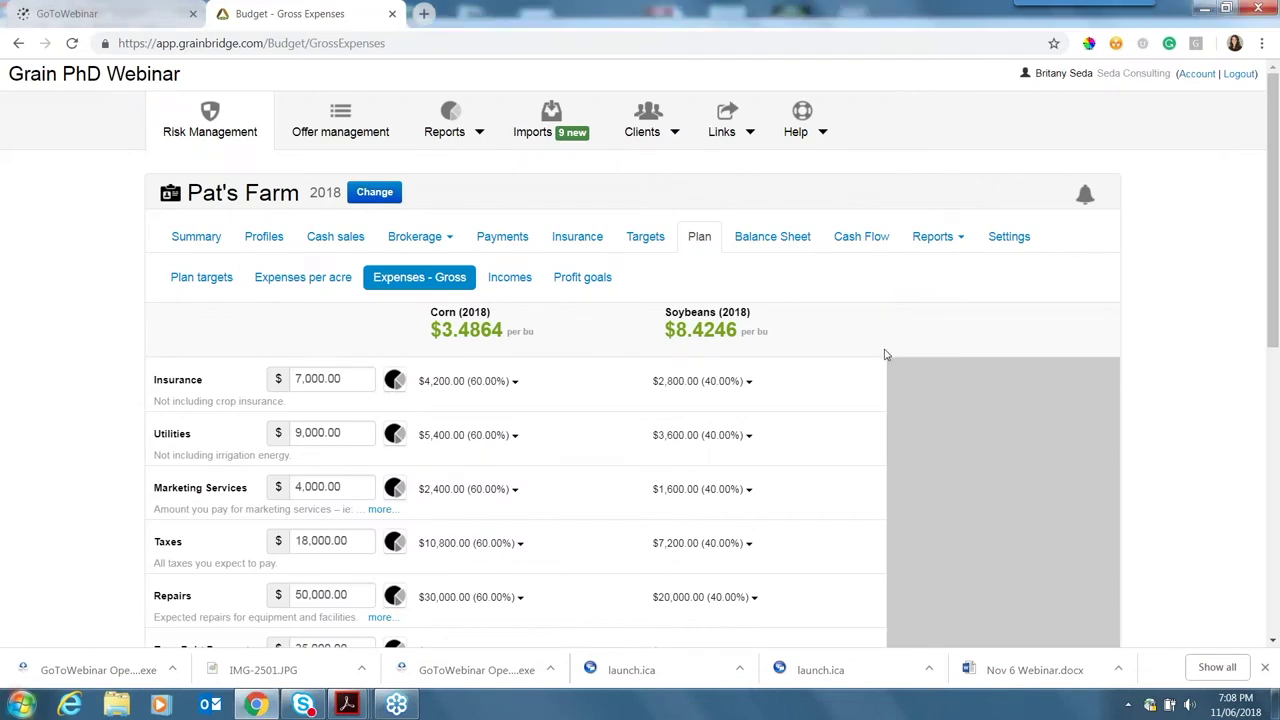
{"action": "scroll", "coordinate": [884, 354], "scroll_direction": "down", "scroll_amount": 2}
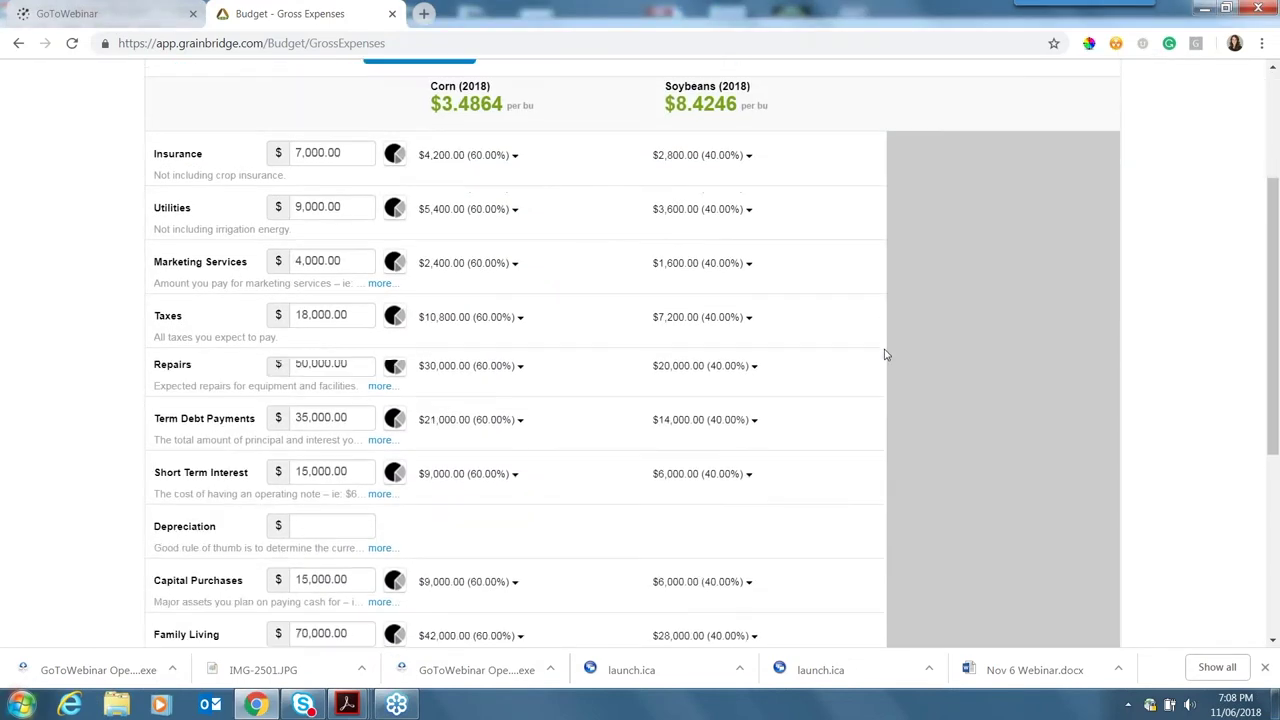
{"action": "scroll", "coordinate": [884, 354], "scroll_direction": "up", "scroll_amount": 1}
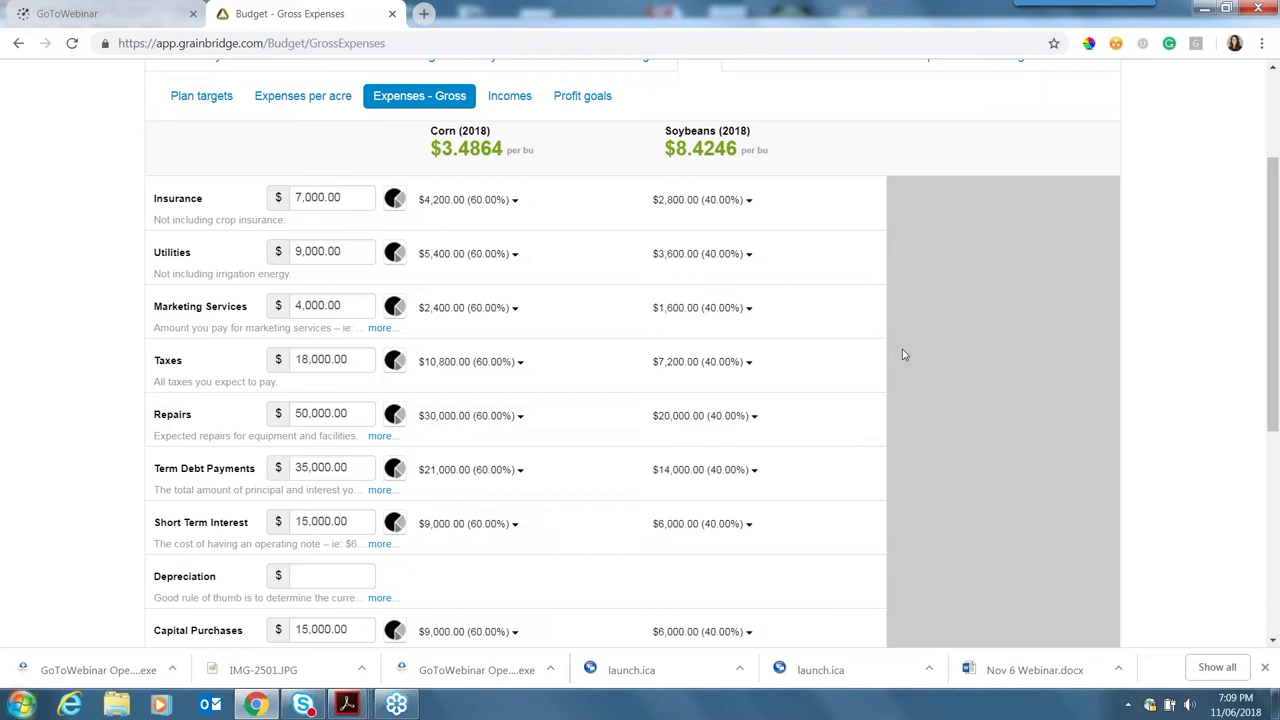
{"action": "scroll", "coordinate": [903, 354], "scroll_direction": "down", "scroll_amount": 3}
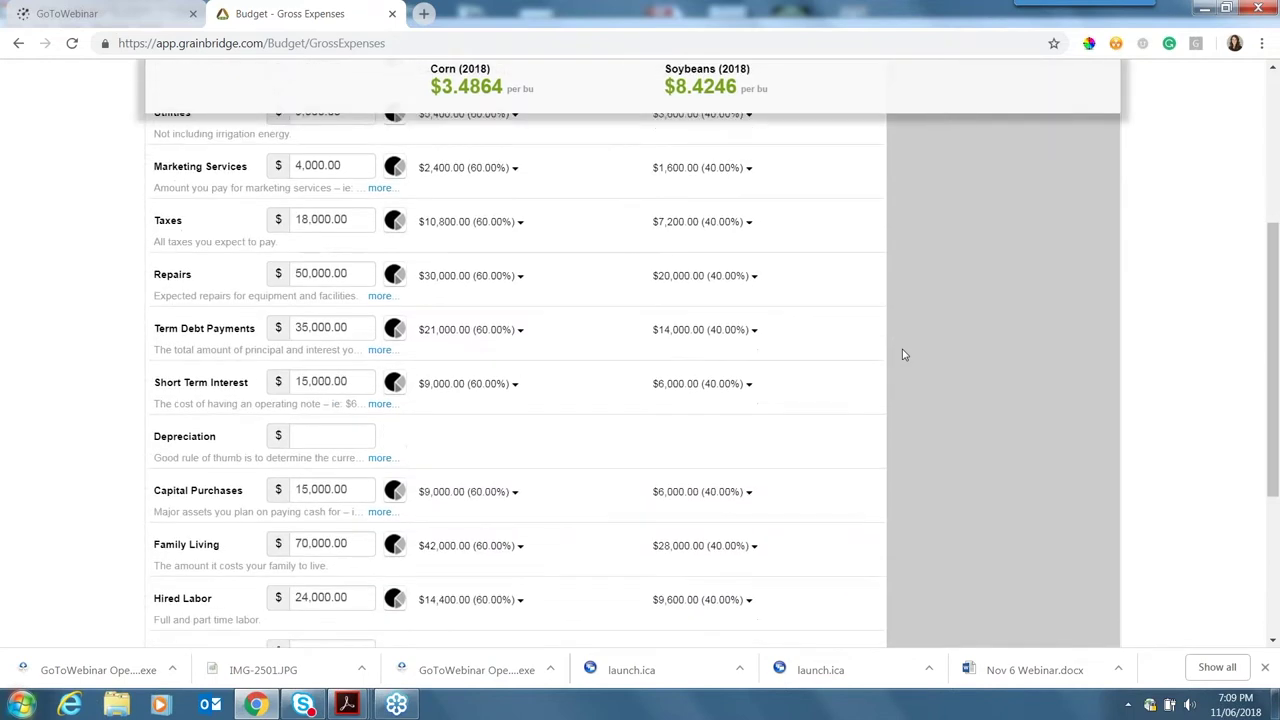
{"action": "scroll", "coordinate": [903, 354], "scroll_direction": "down", "scroll_amount": 3}
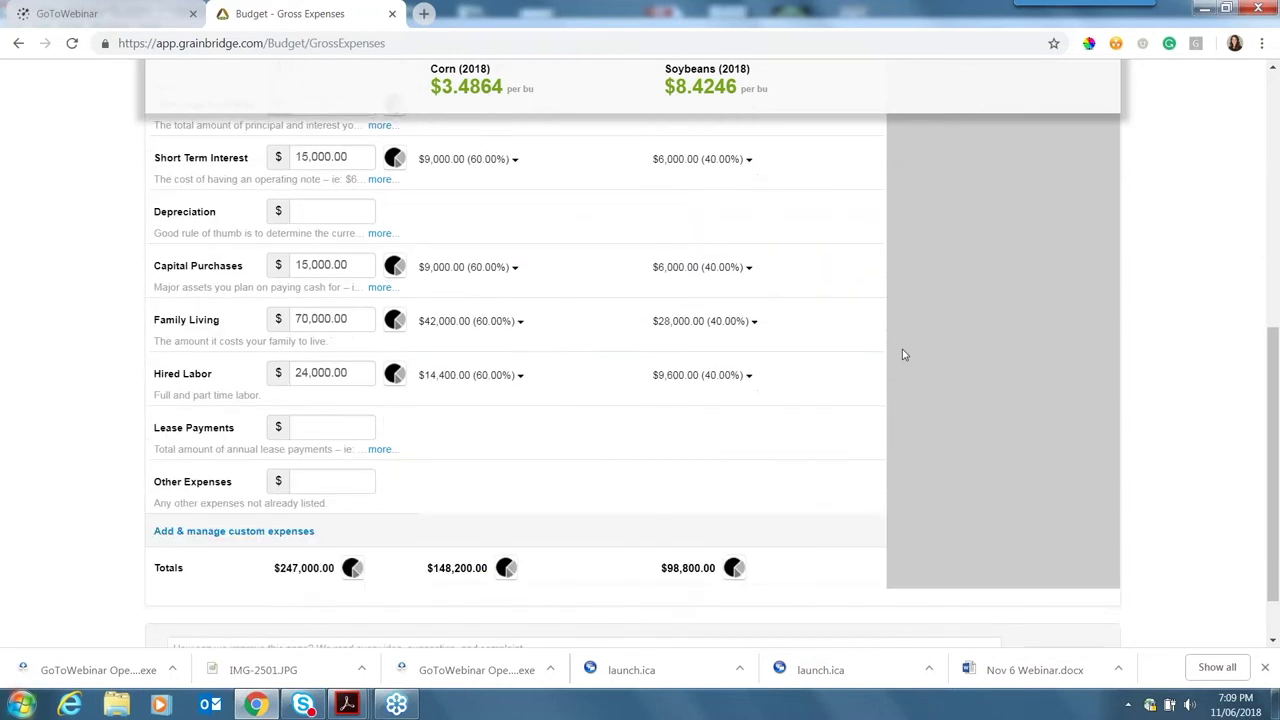
{"action": "scroll", "coordinate": [903, 354], "scroll_direction": "down", "scroll_amount": 1}
{"action": "scroll", "coordinate": [903, 354], "scroll_direction": "down", "scroll_amount": 1}
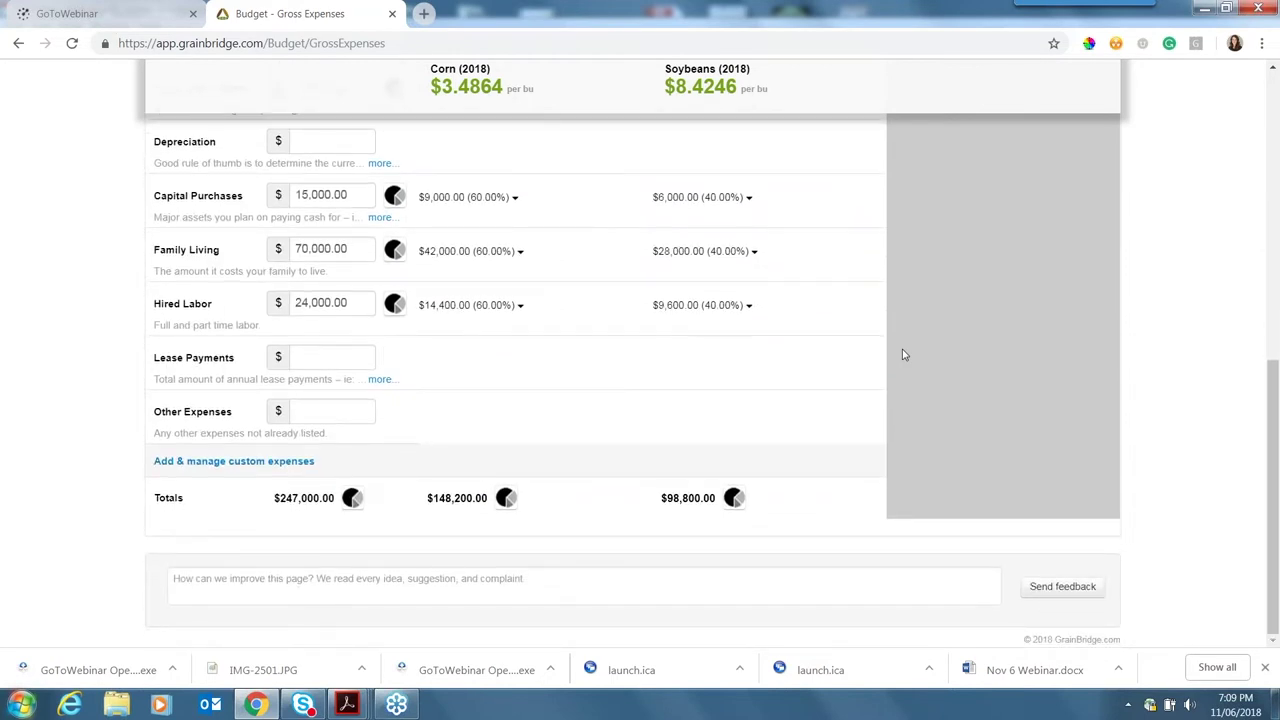
- Add a custom gross expense named "Propane - Dryer" without grouping it and save it
{"action": "left_click", "coordinate": [279, 462]}
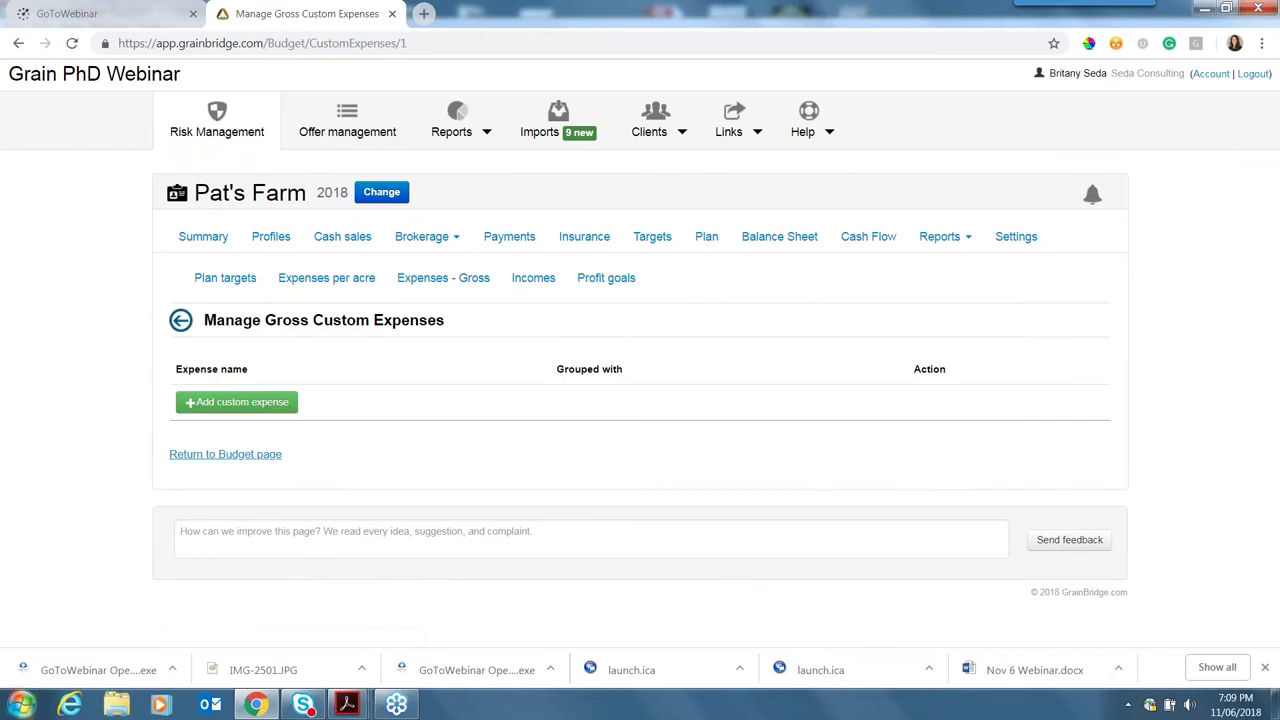
{"action": "left_click", "coordinate": [264, 407]}
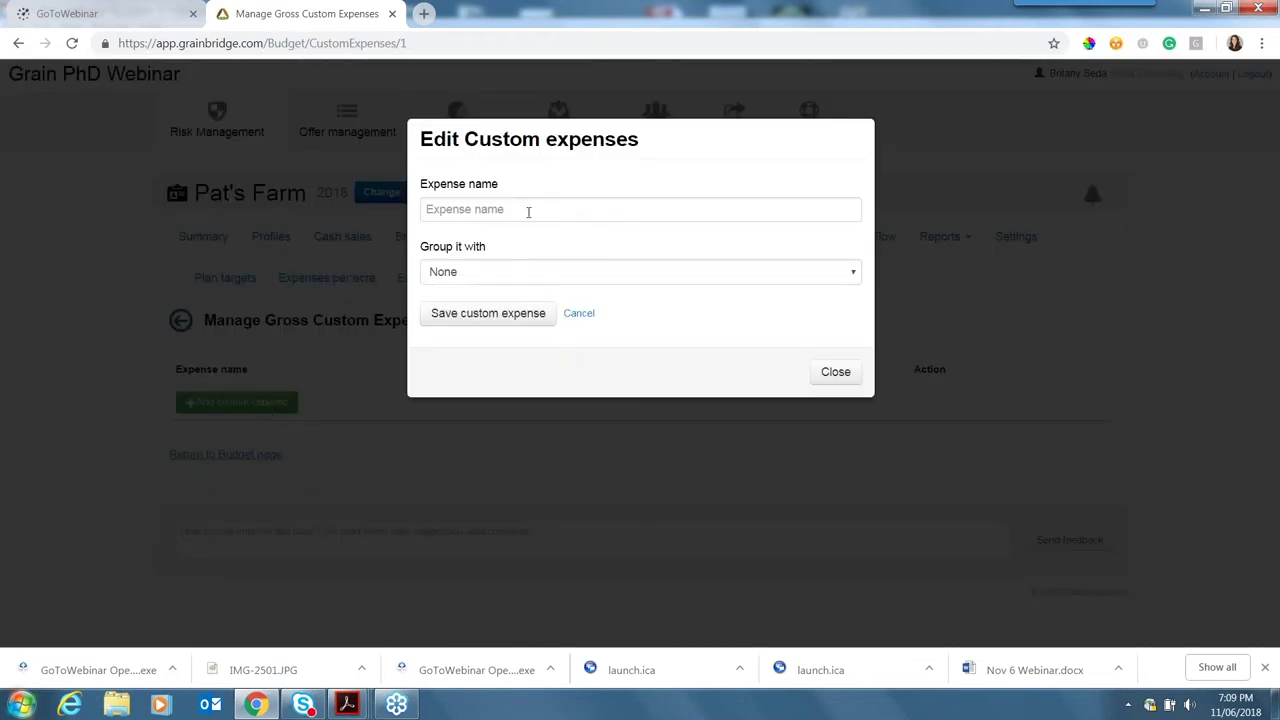
{"action": "left_click", "coordinate": [528, 211]}
{"action": "type", "text": "Propane"}
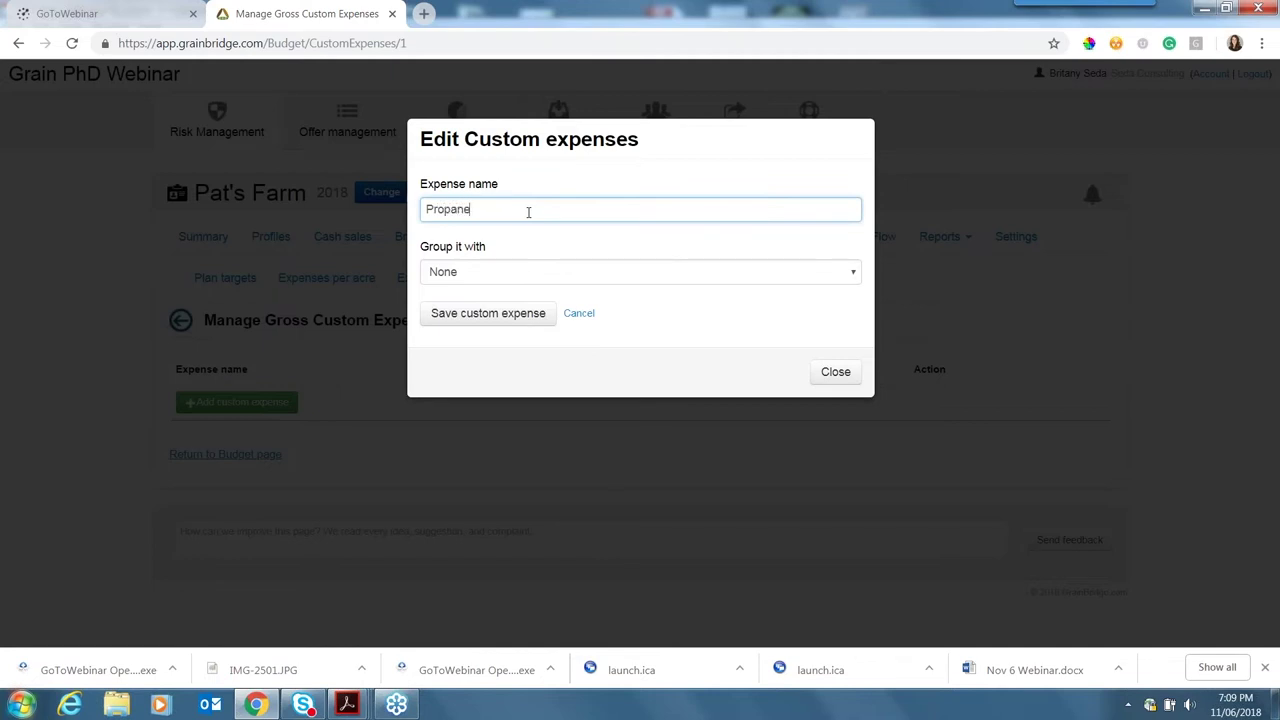
{"action": "type", "text": " - Dyer"}
{"action": "key", "text": "BackSpace"}
{"action": "key", "text": "BackSpace"}
{"action": "key", "text": "BackSpace"}
{"action": "type", "text": "ryer"}
{"action": "left_click", "coordinate": [485, 315]}
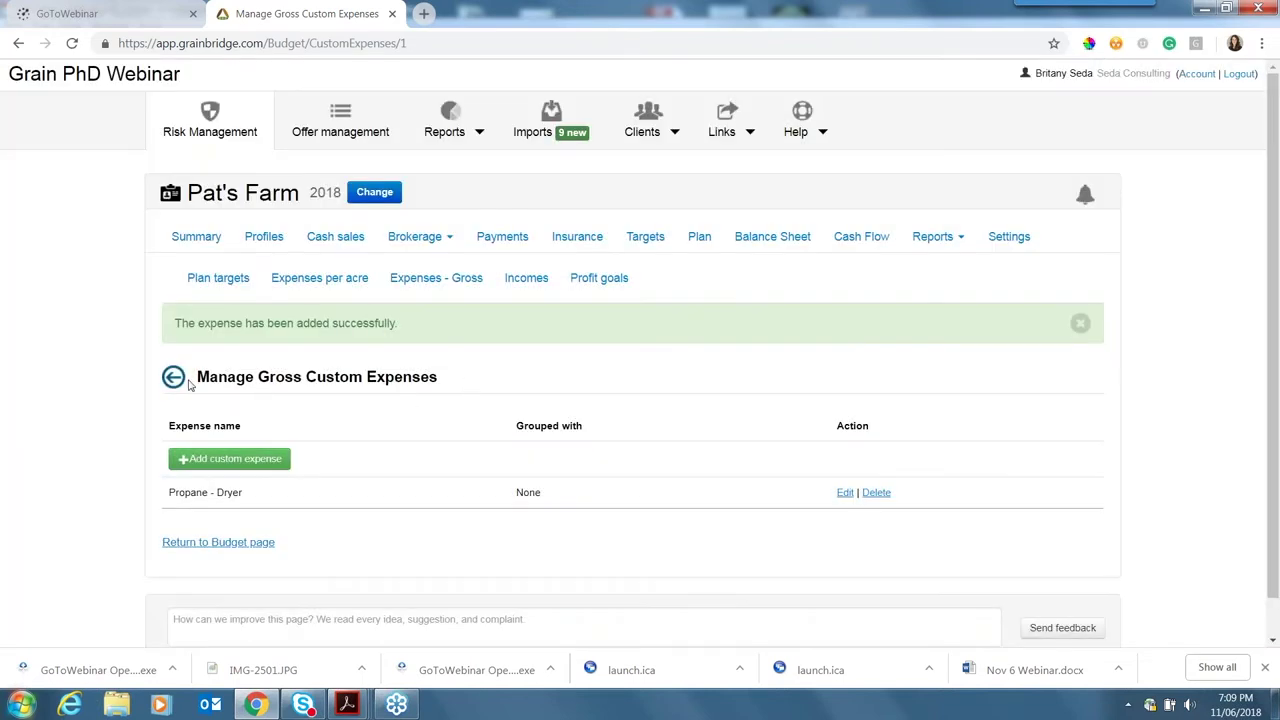
- Return to the gross expenses and set the Propane - Dryer amount to $4,500
{"action": "left_click", "coordinate": [173, 377]}
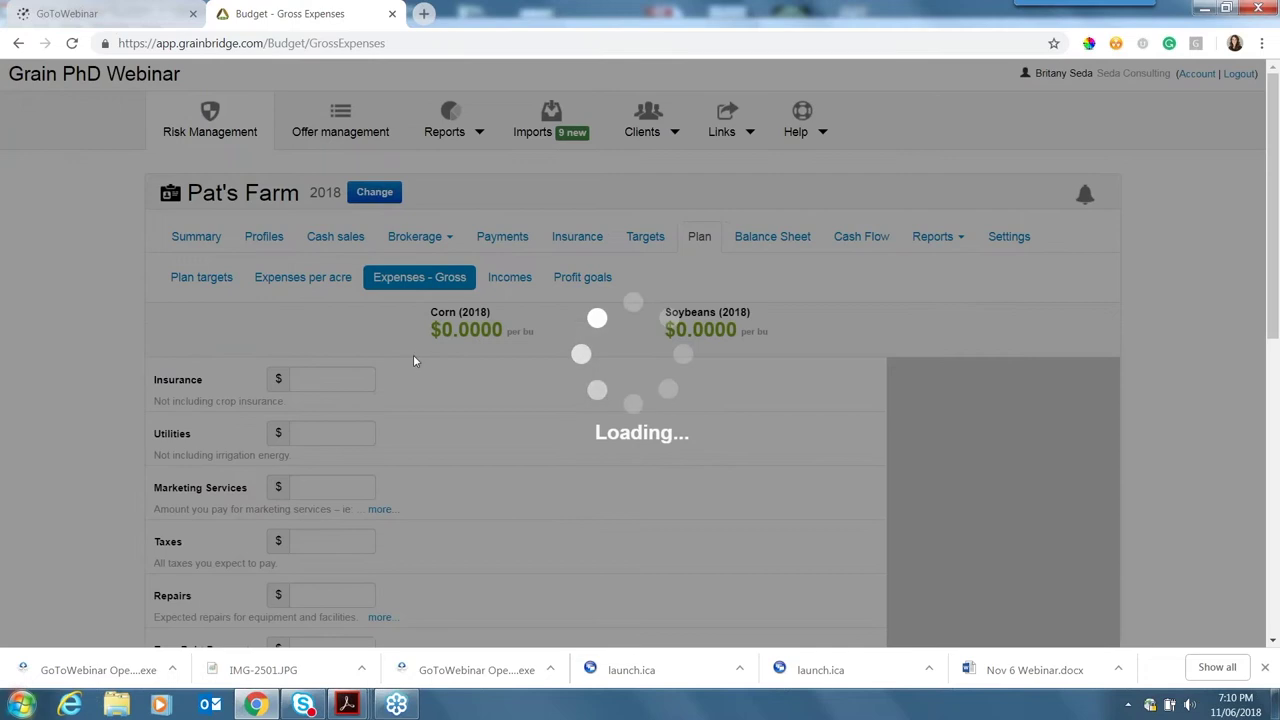
{"action": "scroll", "coordinate": [414, 361], "scroll_direction": "down", "scroll_amount": 1}
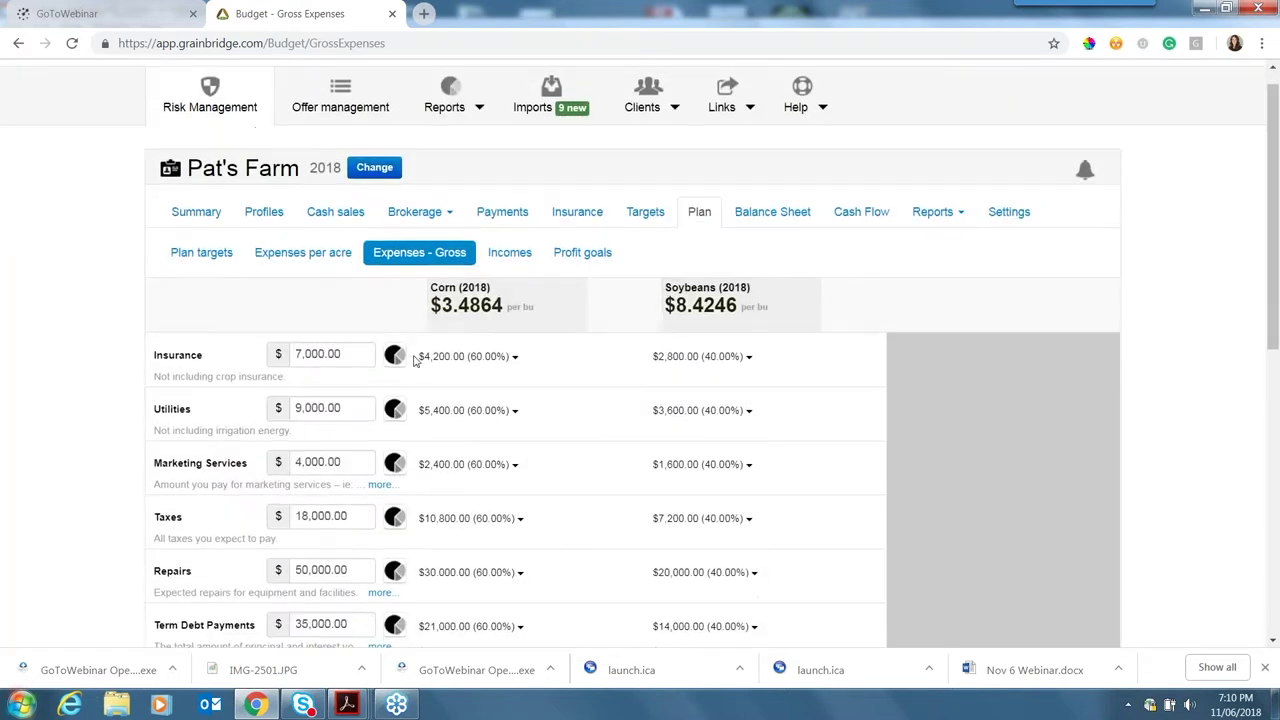
{"action": "scroll", "coordinate": [415, 361], "scroll_direction": "down", "scroll_amount": 6}
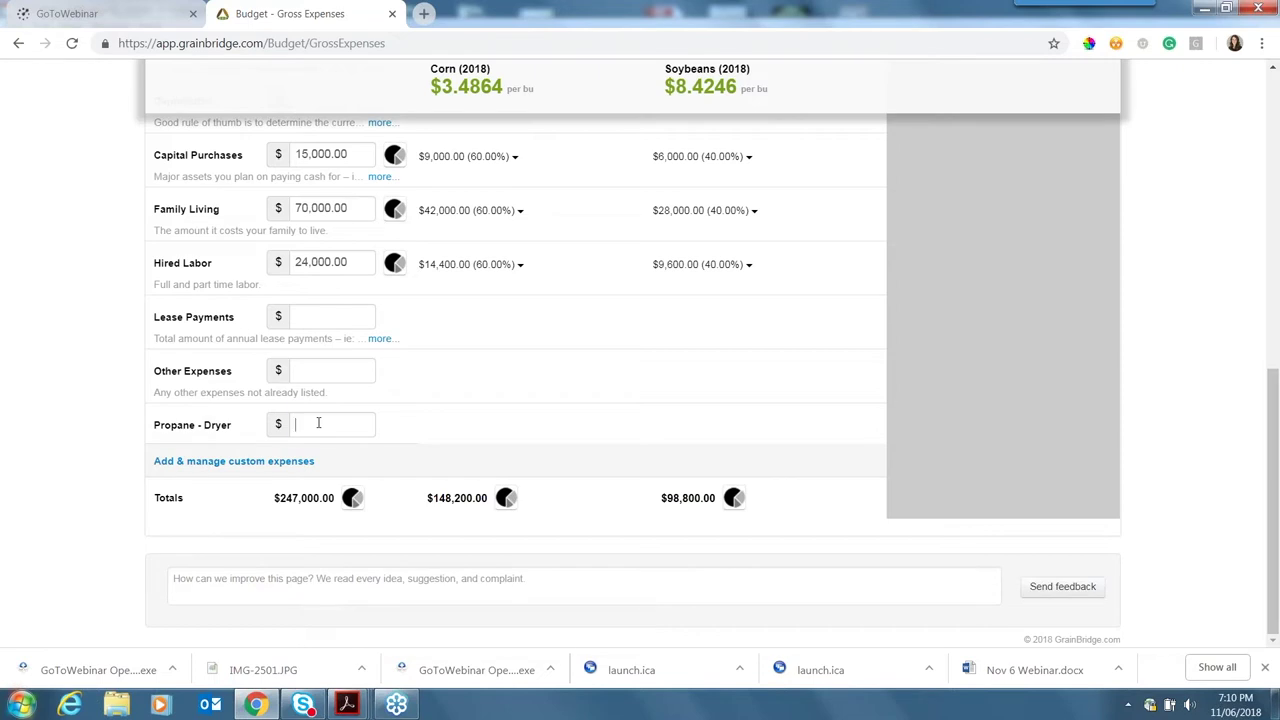
{"action": "left_click", "coordinate": [318, 423]}
{"action": "type", "text": "45"}
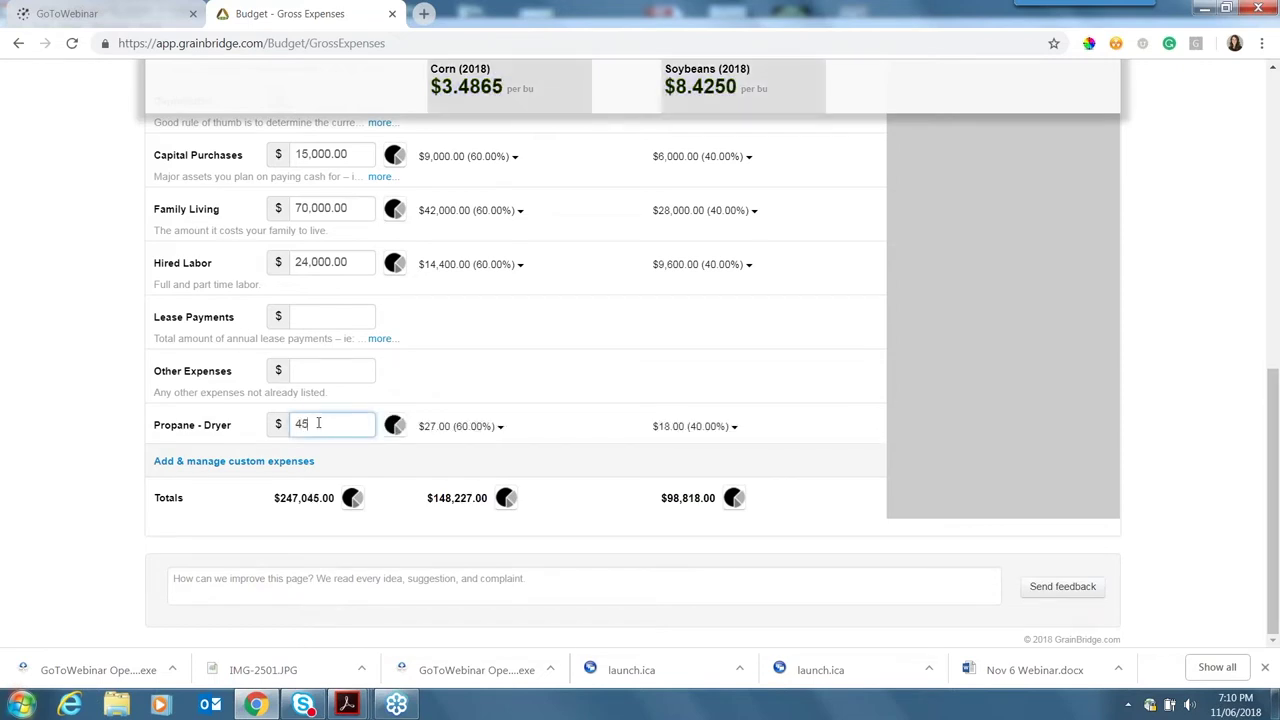
{"action": "type", "text": "00"}
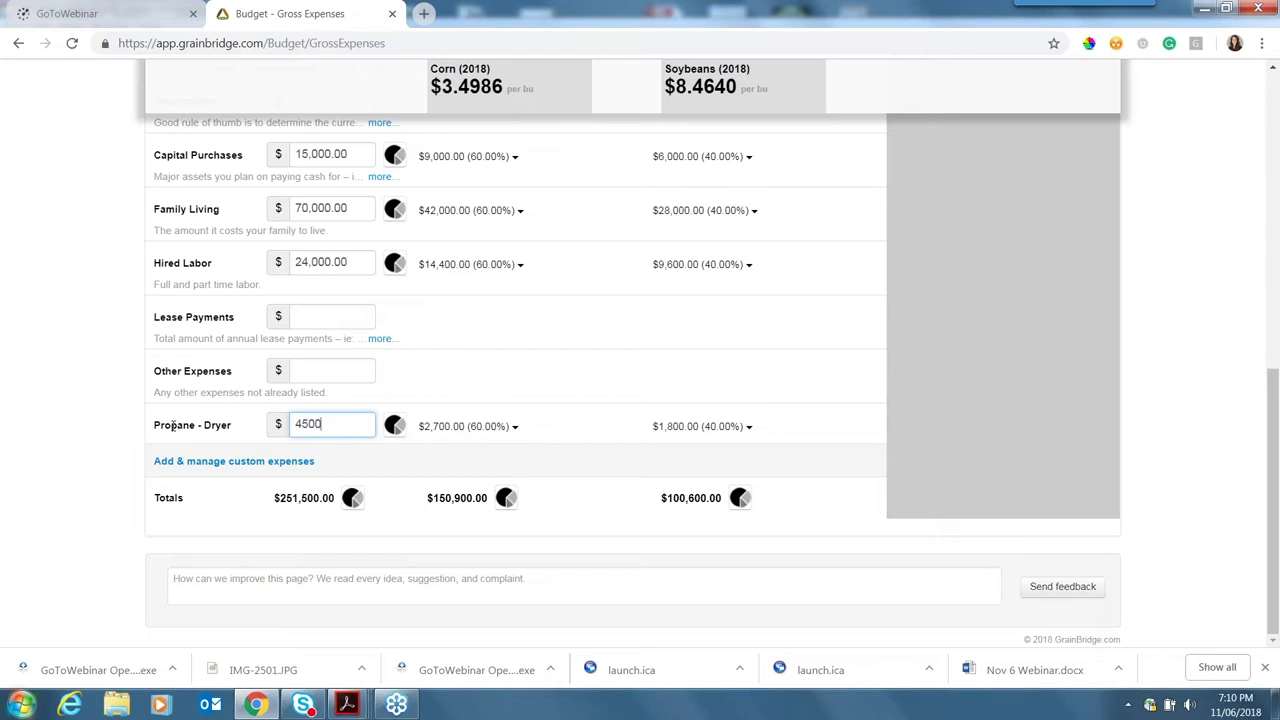
{"action": "left_click", "coordinate": [124, 416]}
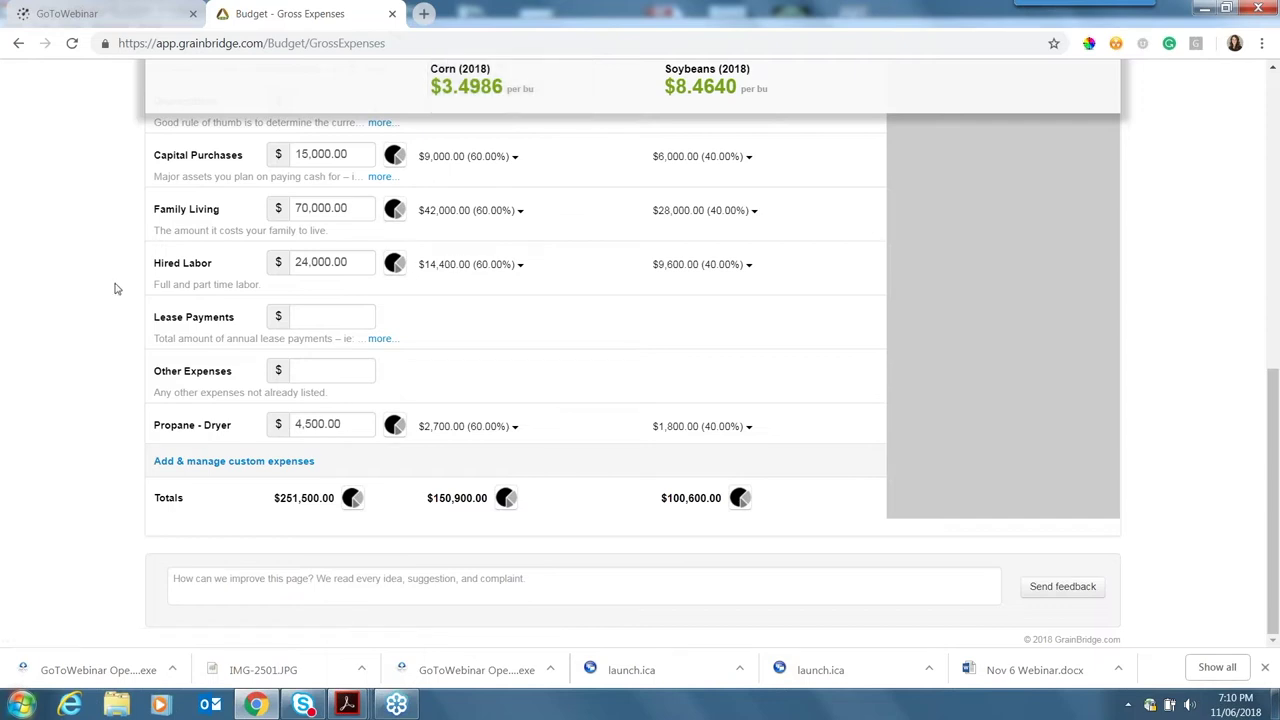
- Assign 100% of the Propane - Dryer expense to corn and save the allocation
{"action": "scroll", "coordinate": [115, 289], "scroll_direction": "up", "scroll_amount": 2}
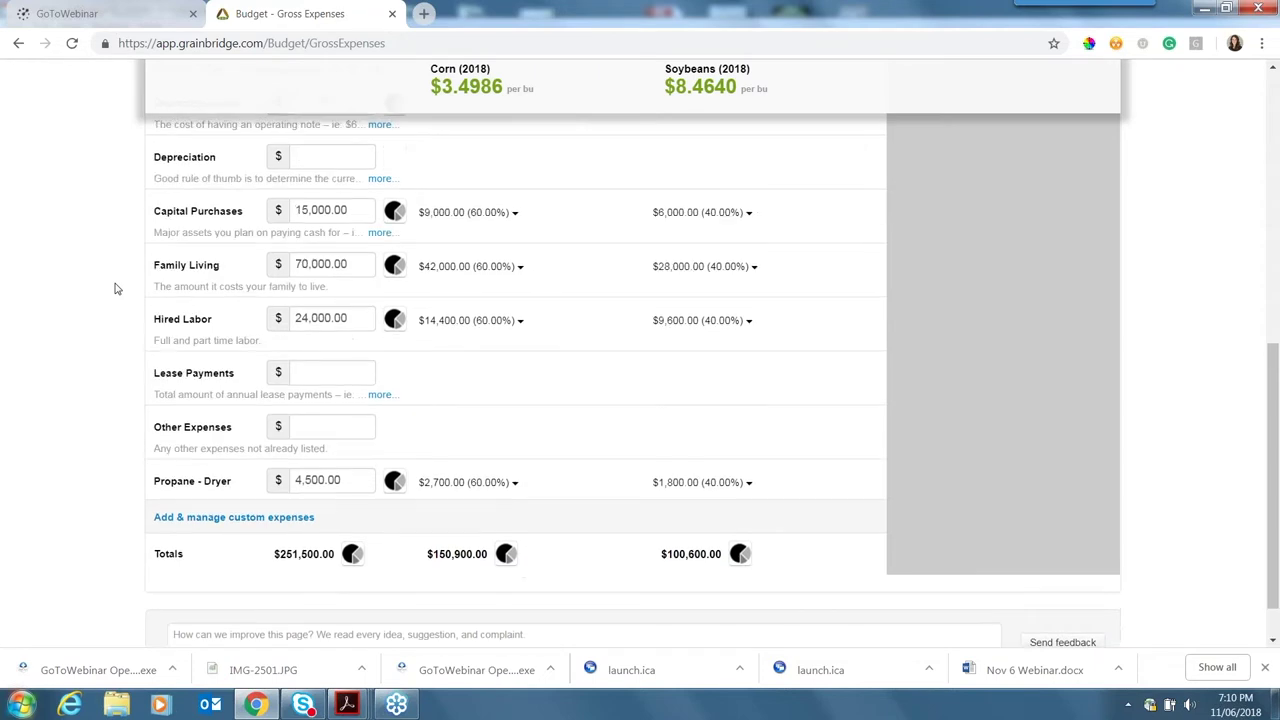
{"action": "scroll", "coordinate": [115, 289], "scroll_direction": "up", "scroll_amount": 3}
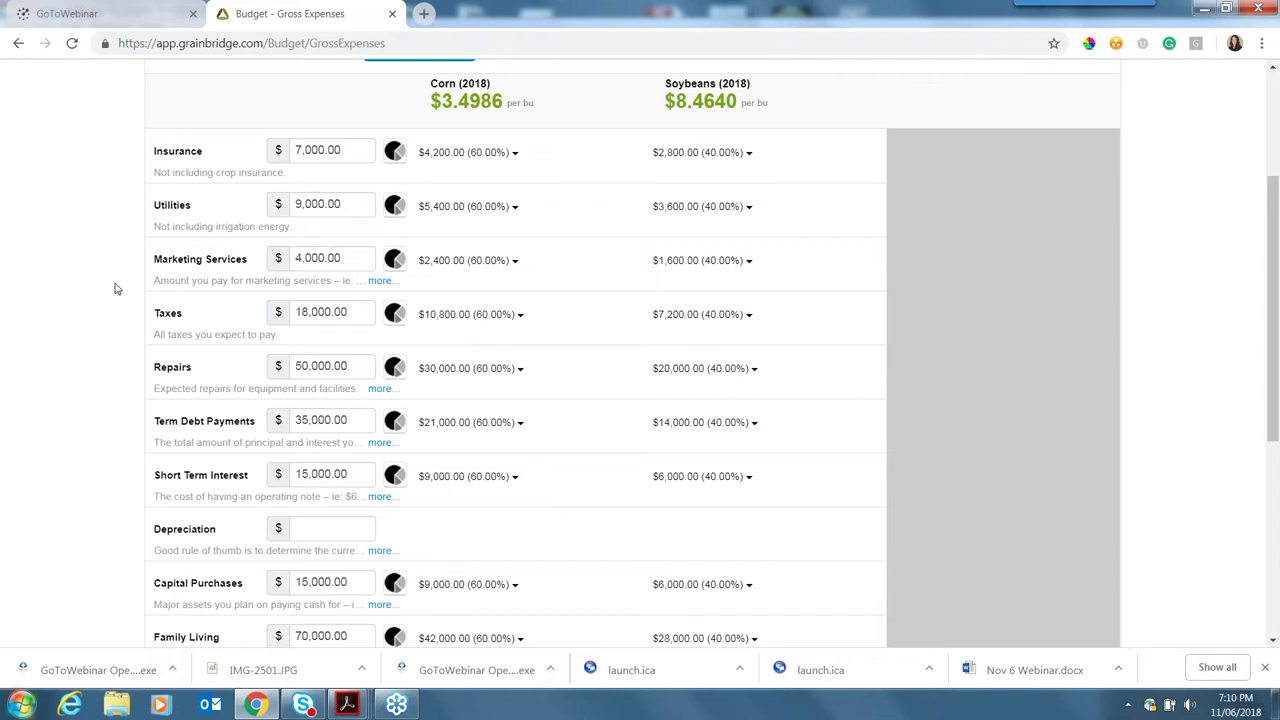
{"action": "scroll", "coordinate": [115, 289], "scroll_direction": "down", "scroll_amount": 3}
{"action": "scroll", "coordinate": [115, 289], "scroll_direction": "down", "scroll_amount": 2}
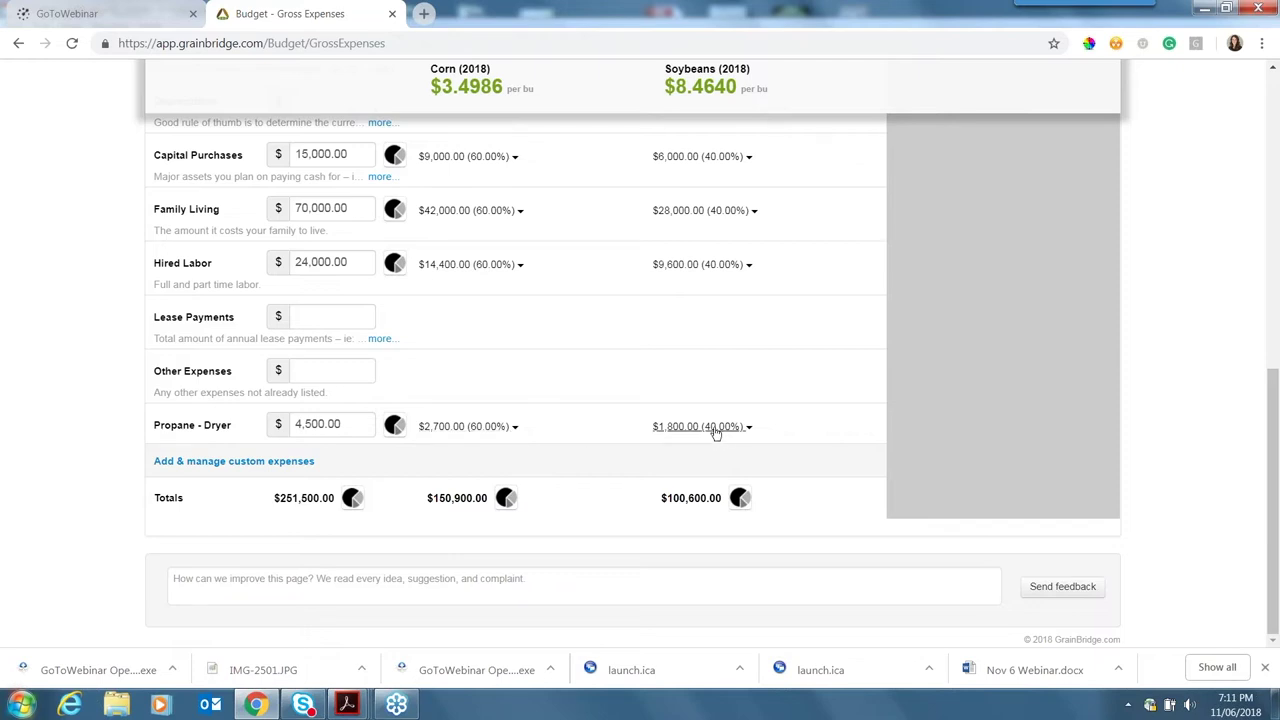
{"action": "left_click", "coordinate": [511, 429]}
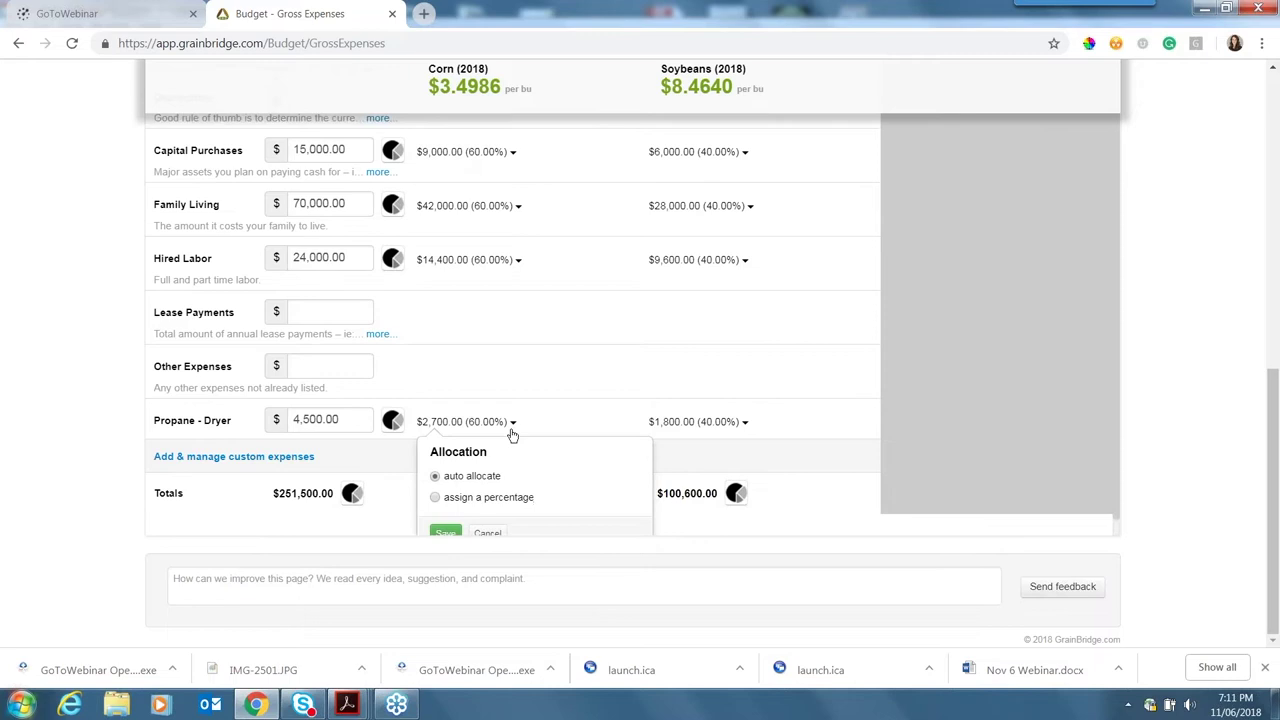
{"action": "scroll", "coordinate": [512, 432], "scroll_direction": "down", "scroll_amount": 1}
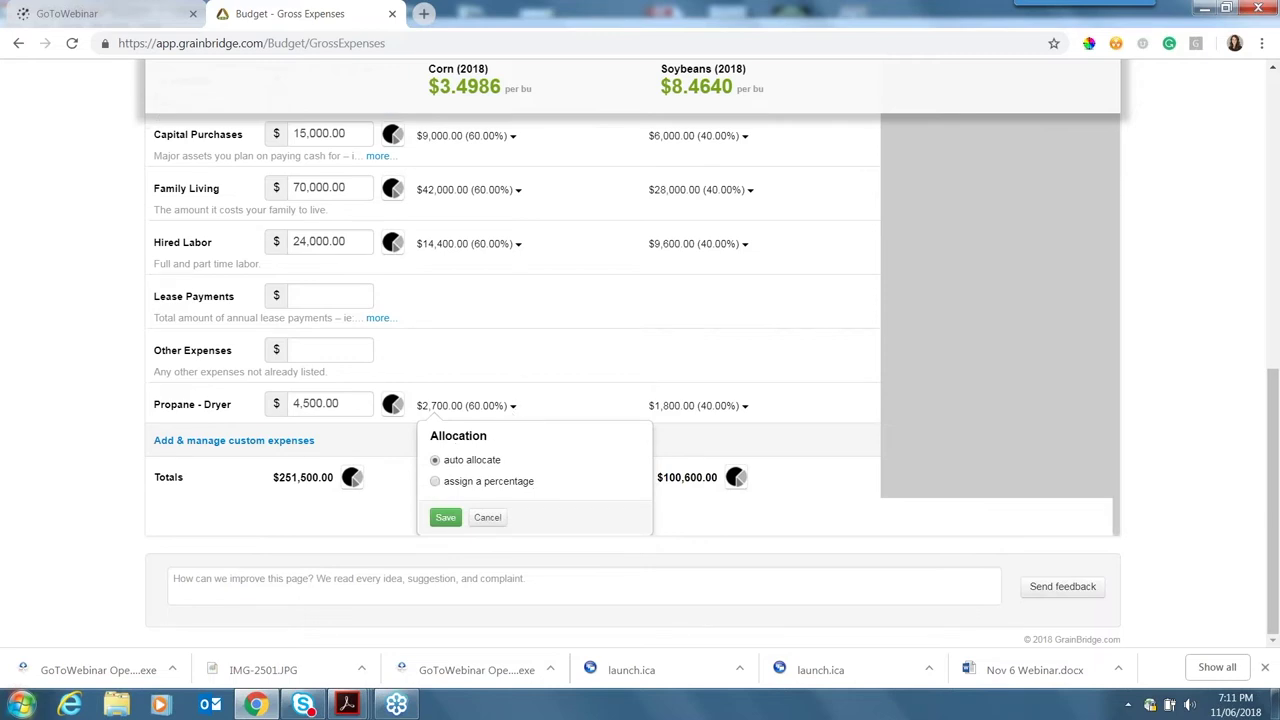
{"action": "left_click", "coordinate": [435, 481]}
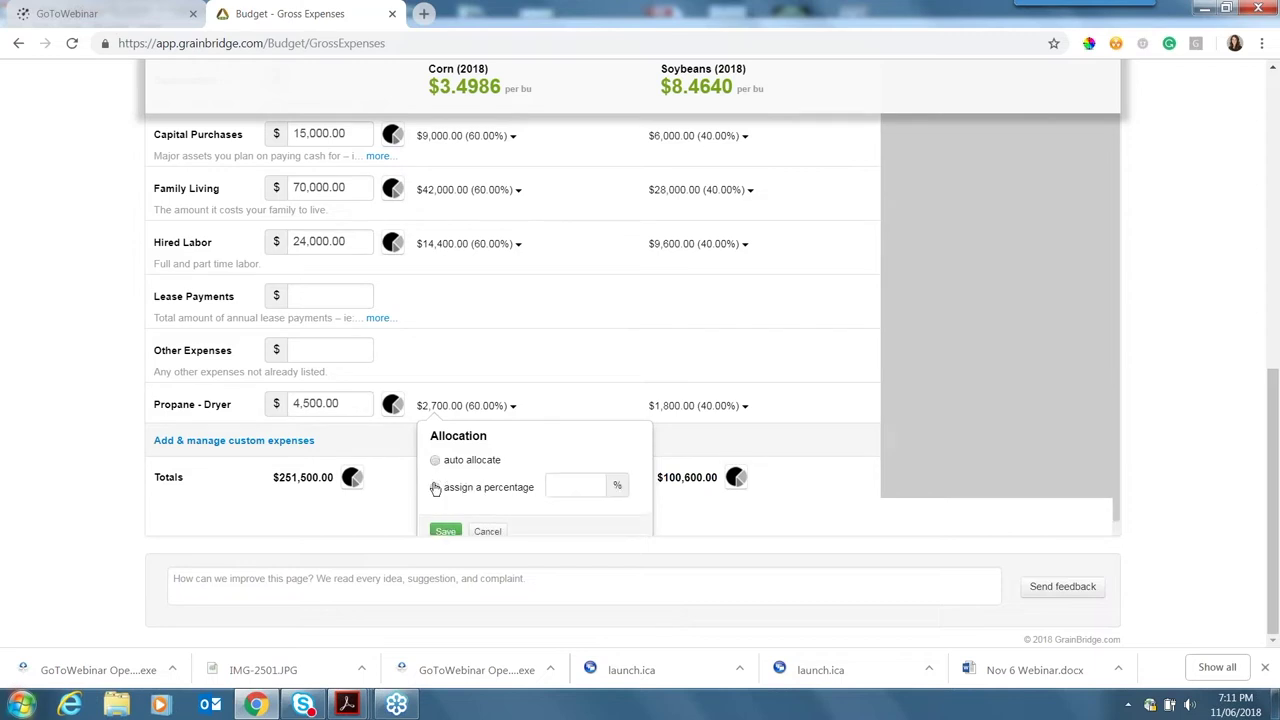
{"action": "left_click", "coordinate": [571, 468]}
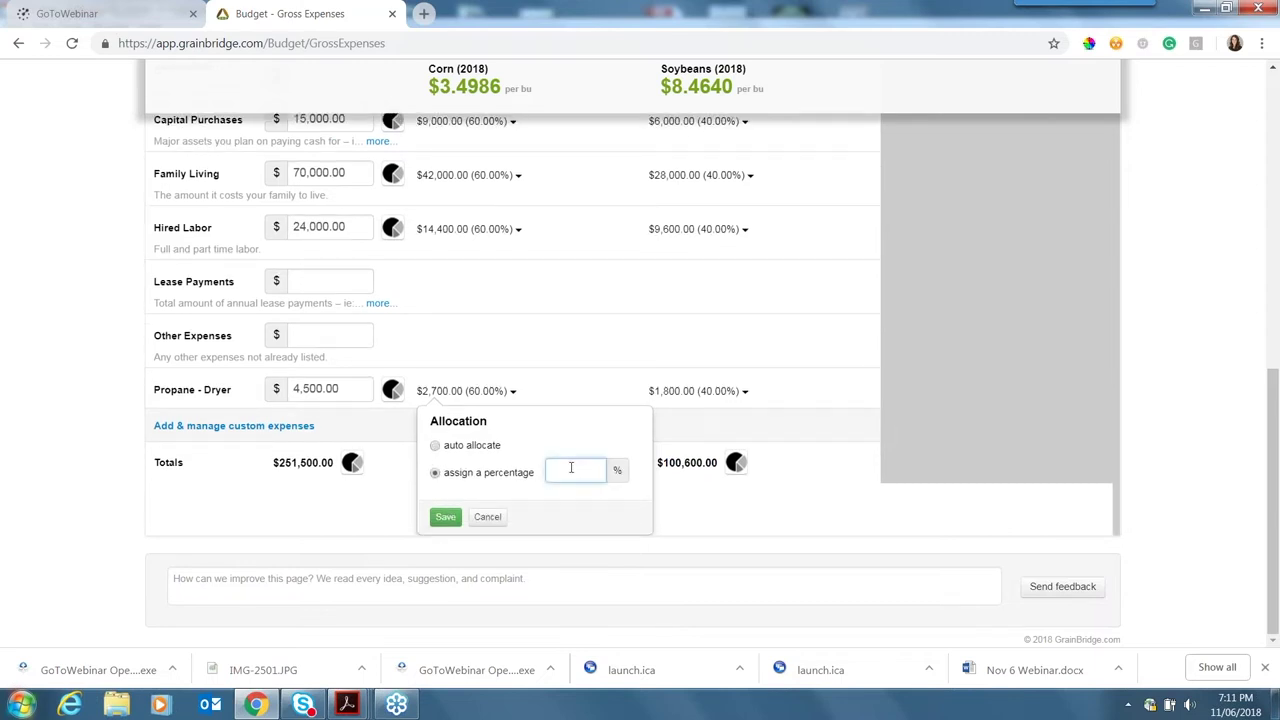
{"action": "type", "text": "100"}
{"action": "left_click", "coordinate": [446, 517]}
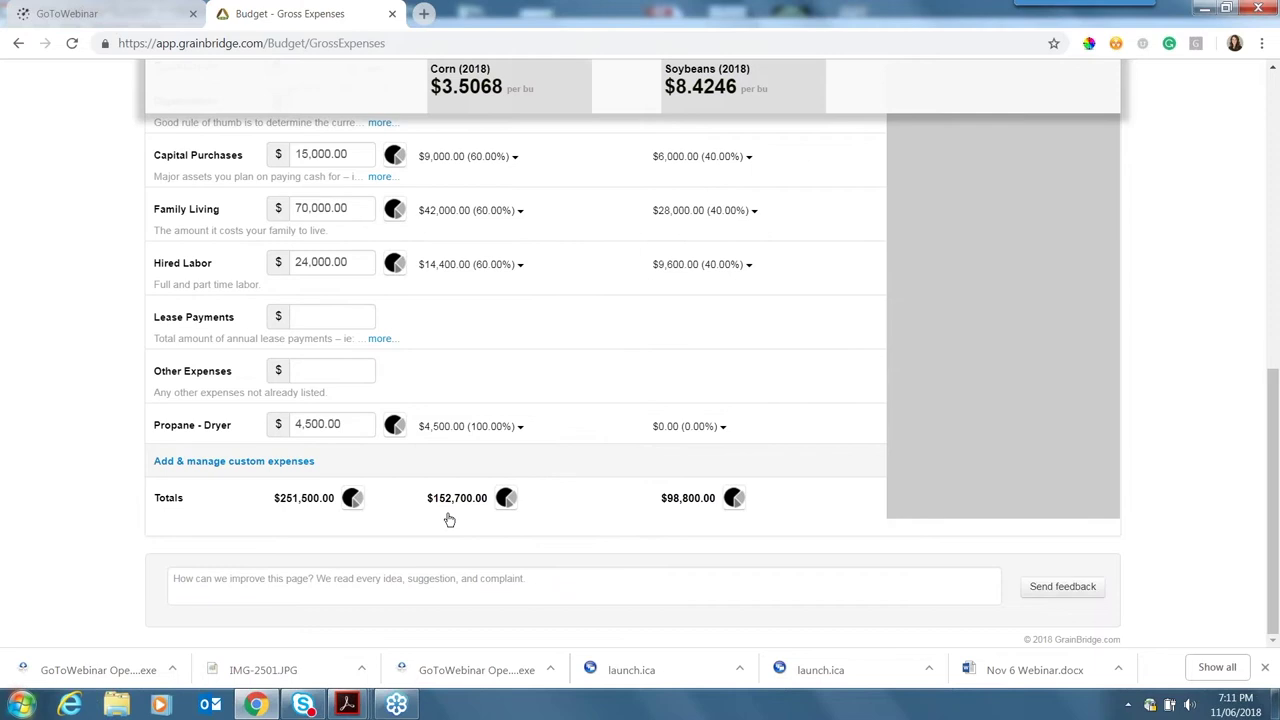
- Switch the corn allocation of the Propane - Dryer expense back to auto allocate and save it
{"action": "left_click", "coordinate": [508, 428]}
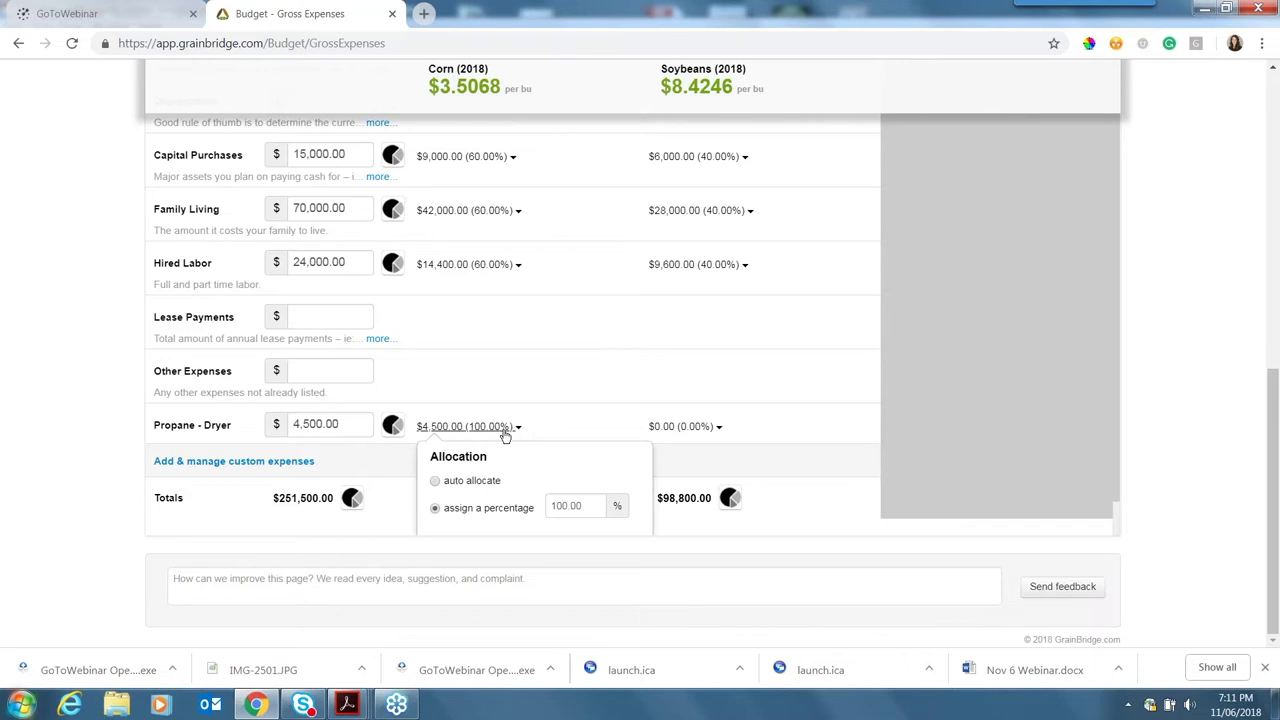
{"action": "left_click", "coordinate": [434, 447]}
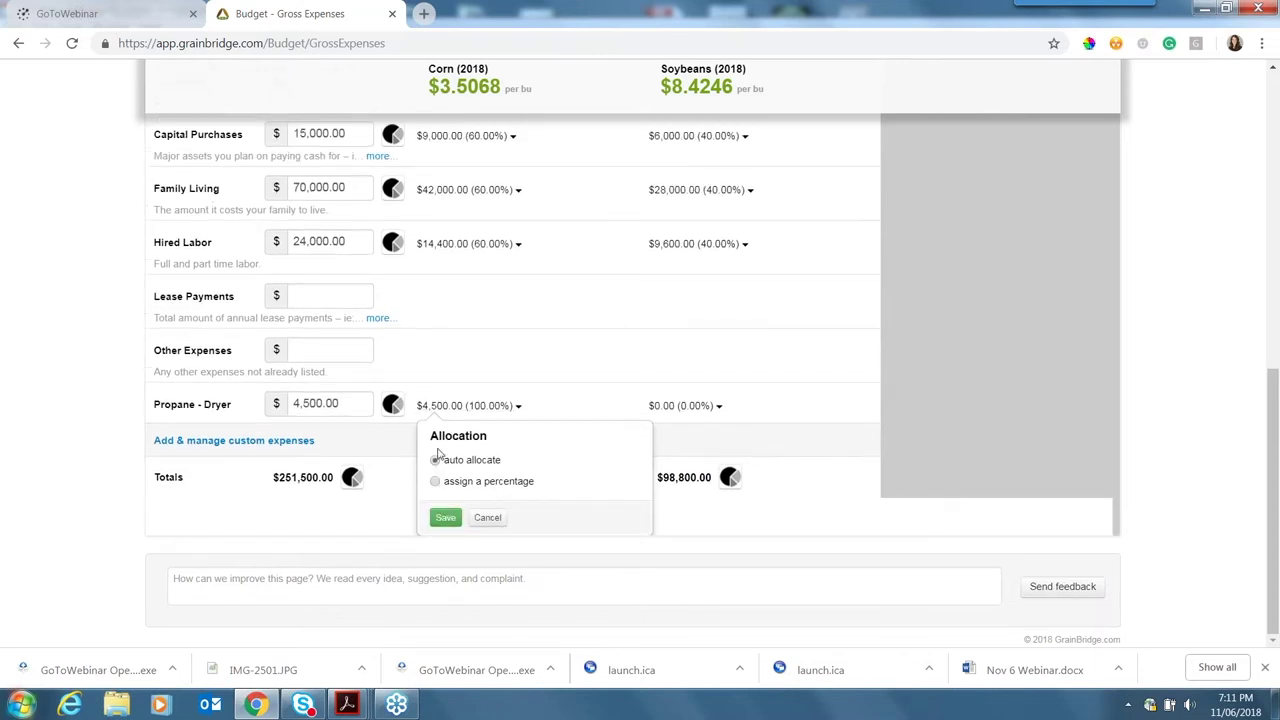
{"action": "left_click", "coordinate": [446, 516]}
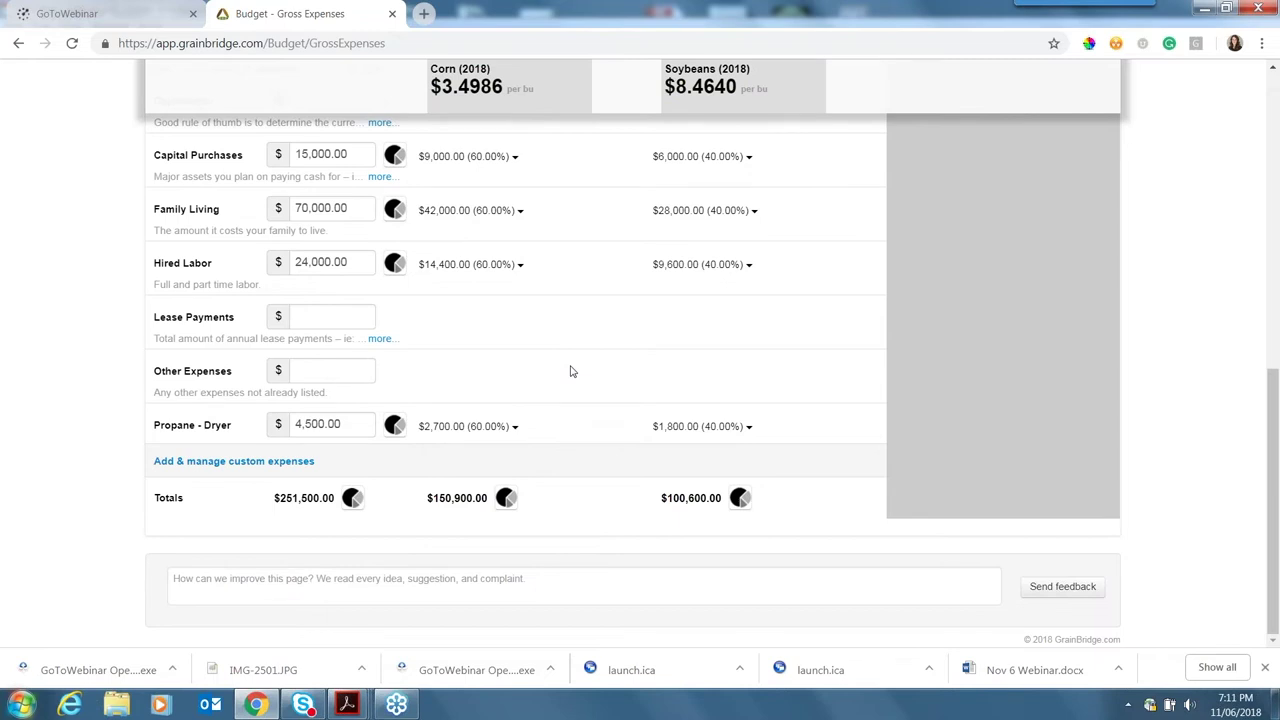
- Set the Hired Labor gross expense to $42,000
{"action": "scroll", "coordinate": [570, 371], "scroll_direction": "up", "scroll_amount": 4}
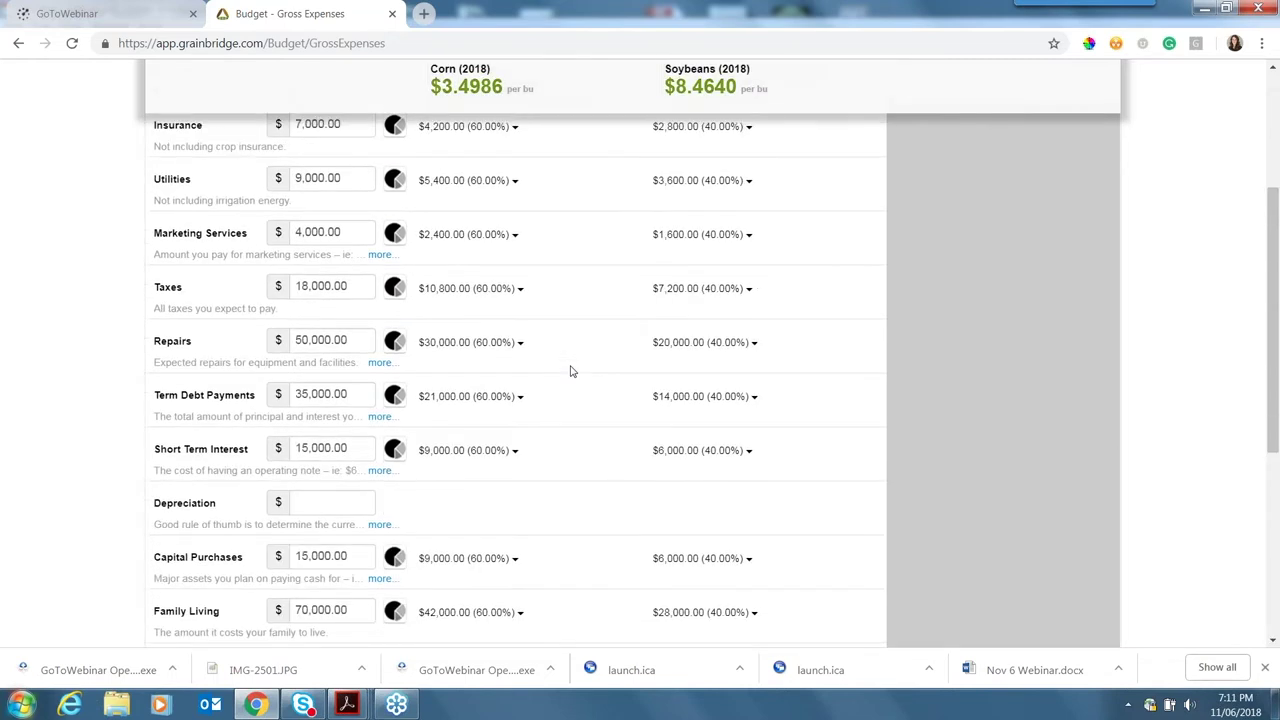
{"action": "scroll", "coordinate": [570, 371], "scroll_direction": "up", "scroll_amount": 3}
{"action": "scroll", "coordinate": [570, 371], "scroll_direction": "down", "scroll_amount": 3}
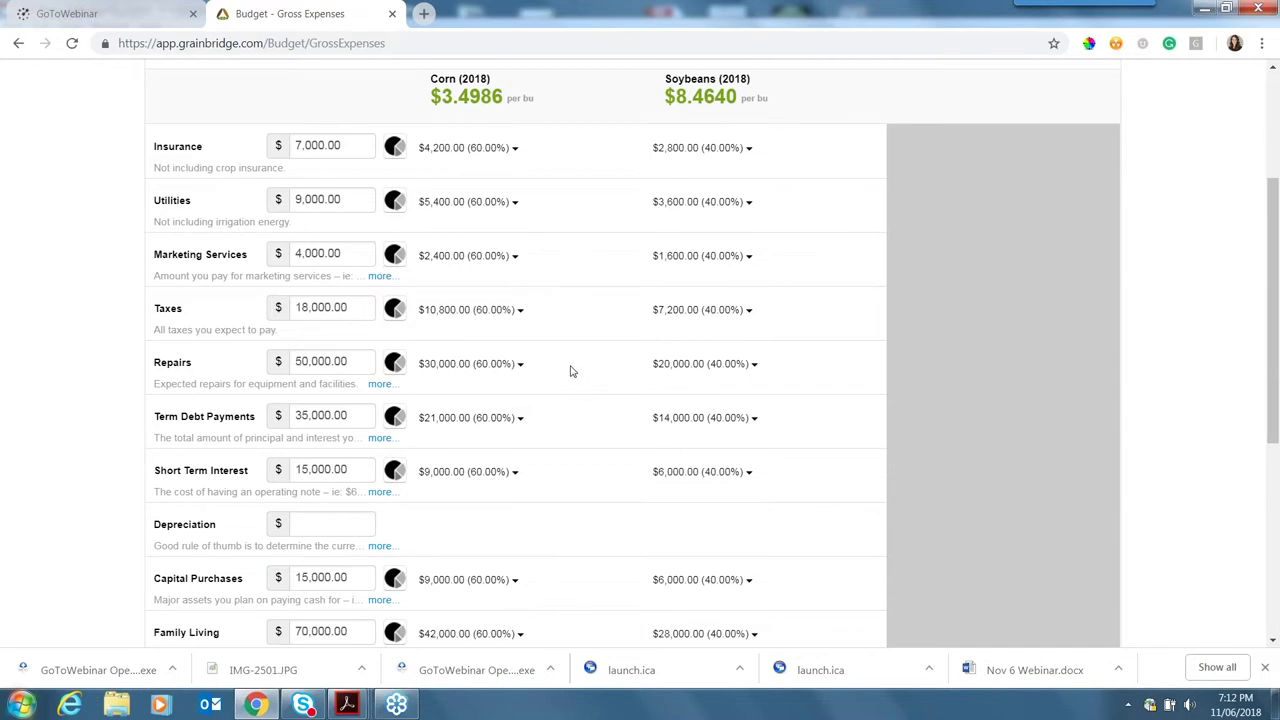
{"action": "scroll", "coordinate": [570, 371], "scroll_direction": "down", "scroll_amount": 3}
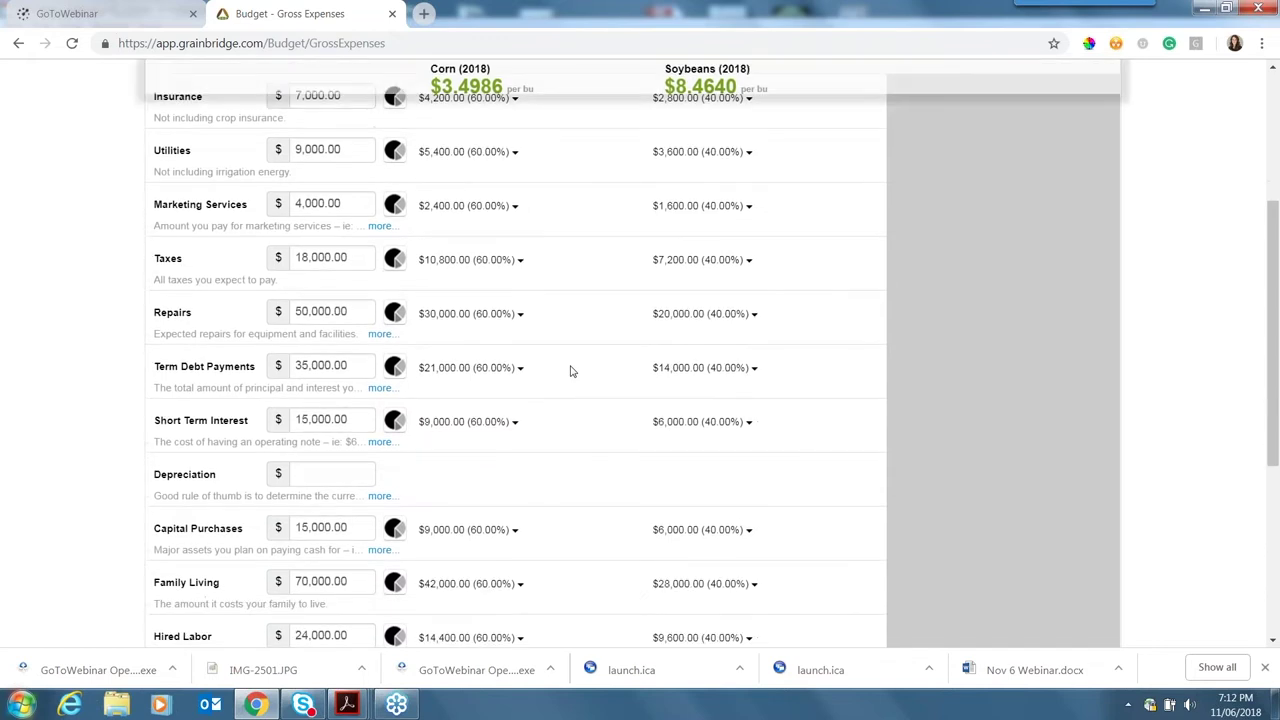
{"action": "scroll", "coordinate": [570, 371], "scroll_direction": "down", "scroll_amount": 2}
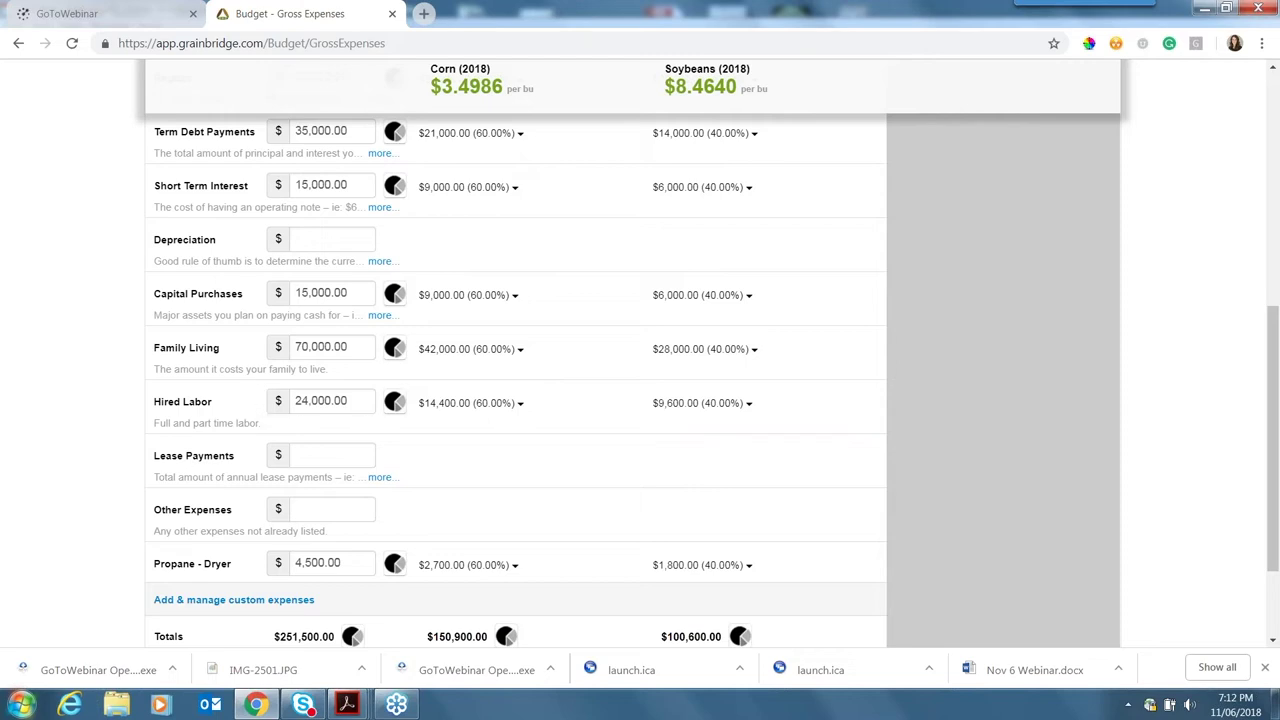
{"action": "left_click", "coordinate": [308, 400]}
{"action": "key", "text": "BackSpace"}
{"action": "key", "text": "BackSpace"}
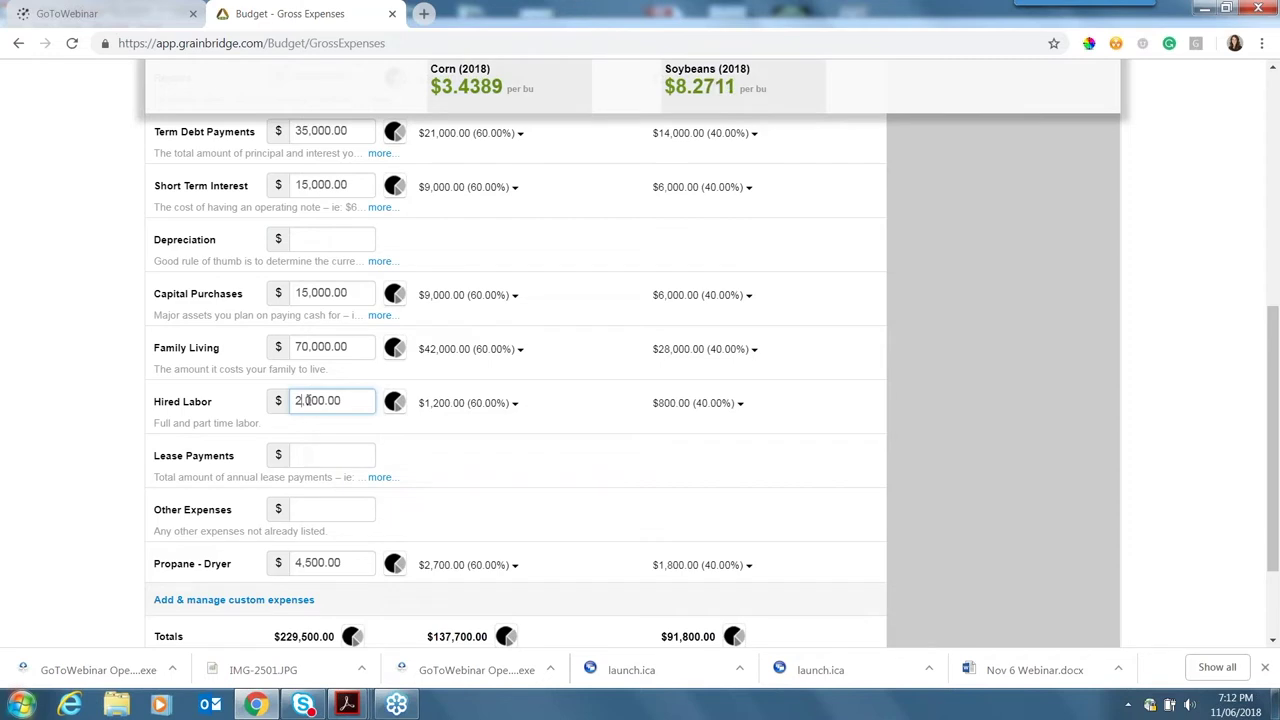
{"action": "type", "text": "42"}
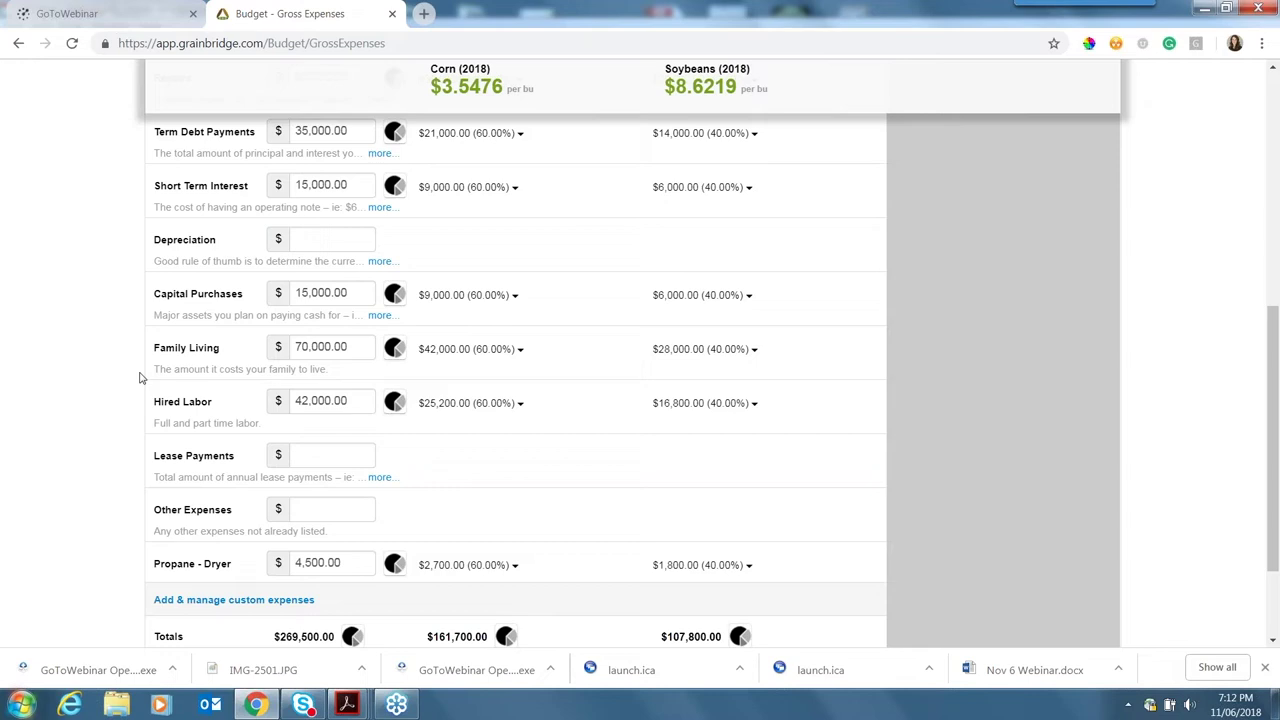
- Set the Repairs gross expense to $60,000
{"action": "scroll", "coordinate": [140, 377], "scroll_direction": "up", "scroll_amount": 4}
{"action": "scroll", "coordinate": [140, 377], "scroll_direction": "up", "scroll_amount": 1}
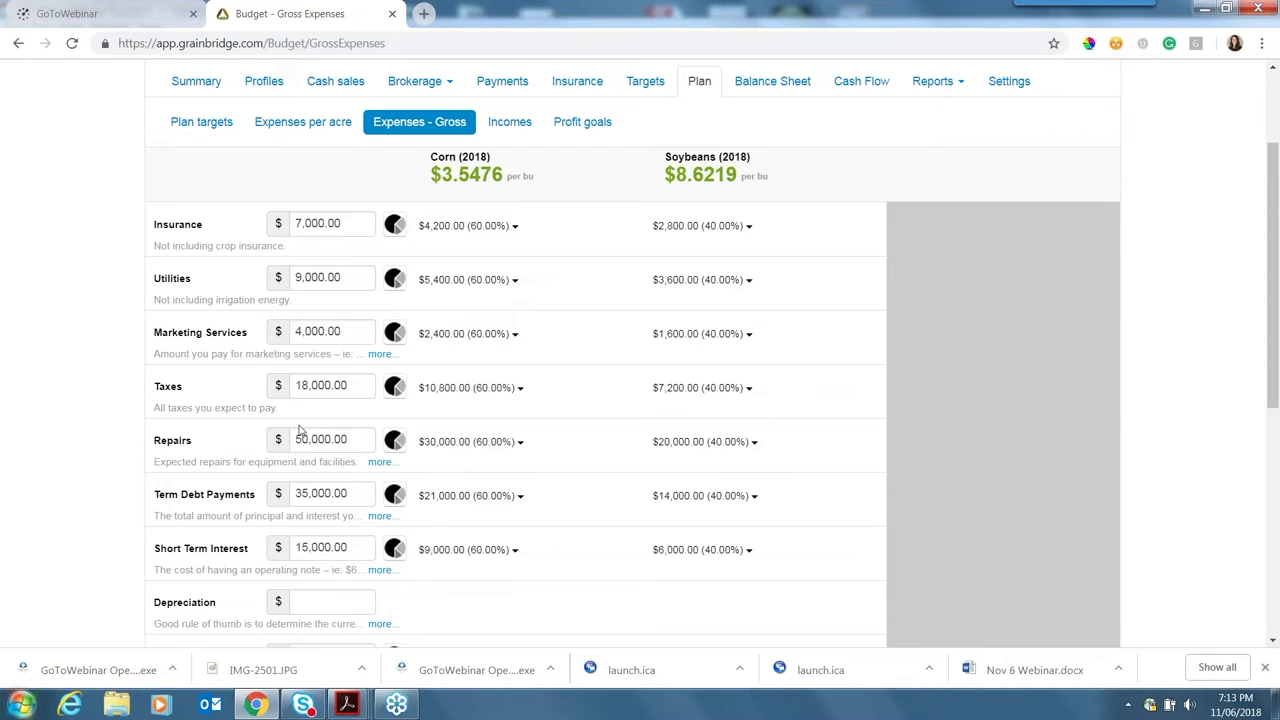
{"action": "left_click", "coordinate": [299, 439]}
{"action": "key", "text": "BackSpace"}
{"action": "type", "text": "6"}
{"action": "left_click", "coordinate": [125, 441]}
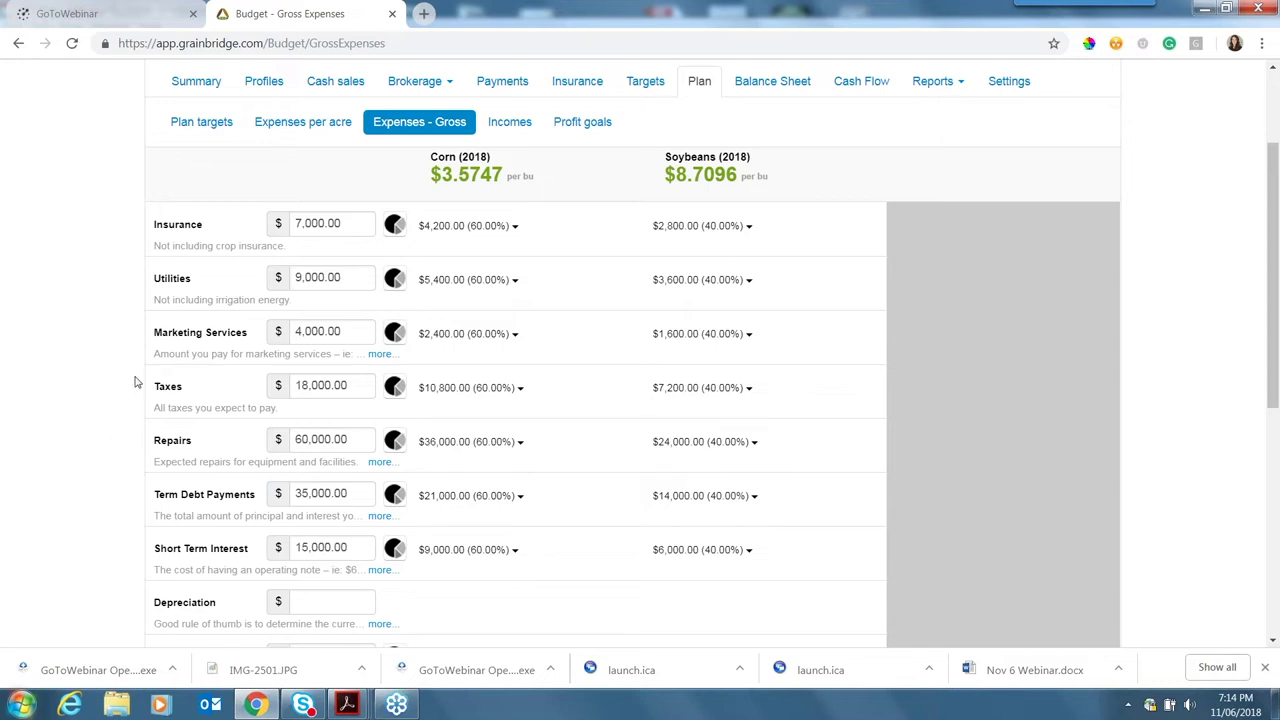
- Open the farm's cash sales and examine the sold corn quantity and the individual corn and soybean sales
{"action": "scroll", "coordinate": [136, 382], "scroll_direction": "up", "scroll_amount": 3}
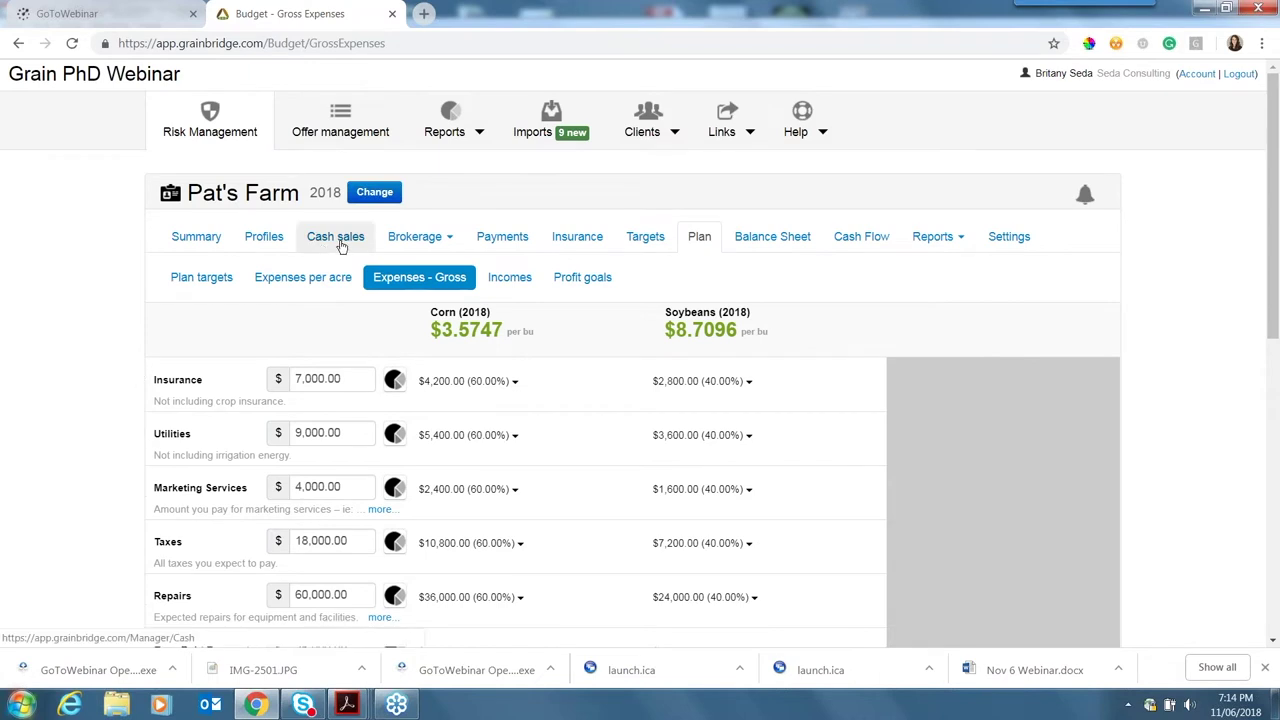
{"action": "left_click", "coordinate": [341, 247]}
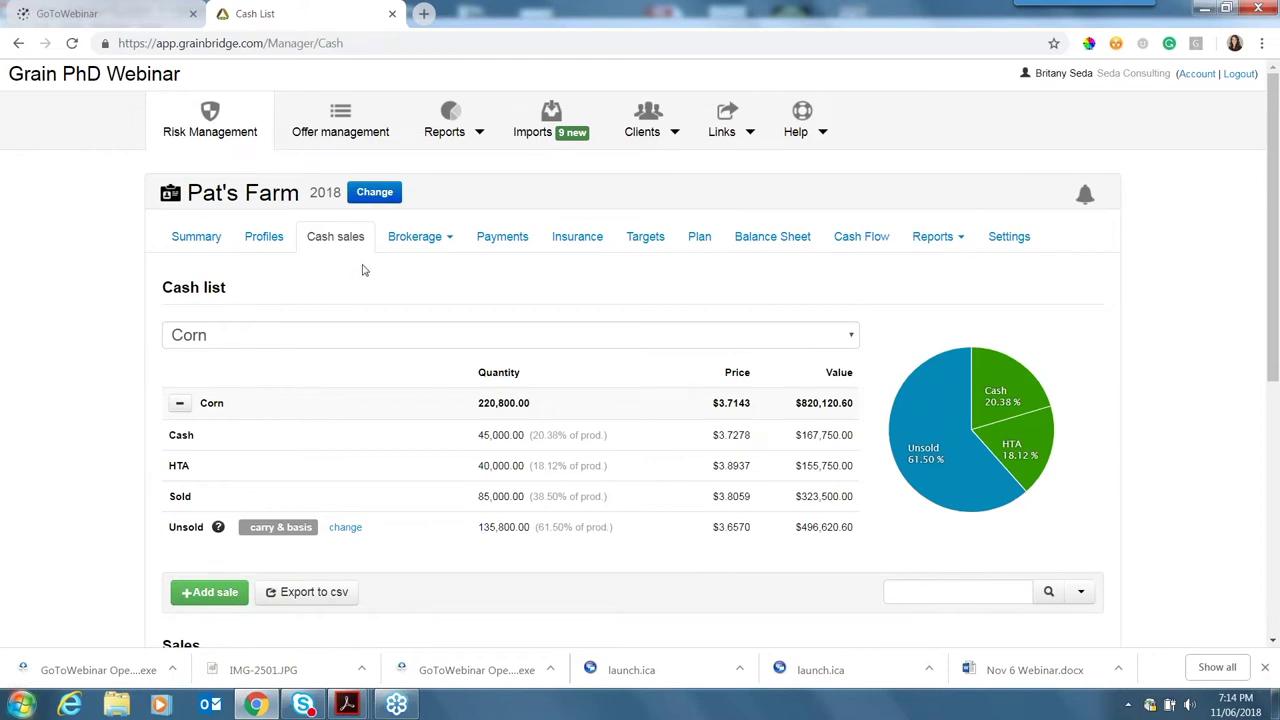
{"action": "scroll", "coordinate": [363, 270], "scroll_direction": "down", "scroll_amount": 1}
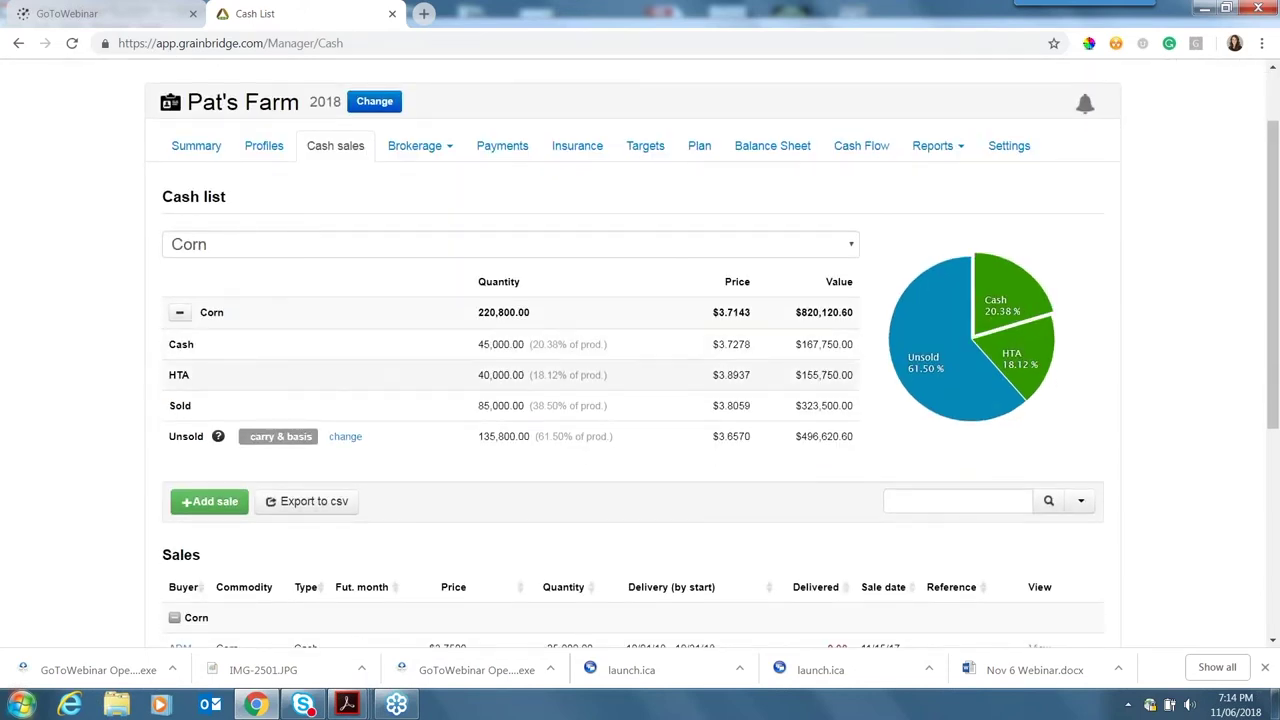
{"action": "left_click_drag", "start_coordinate": [474, 406], "coordinate": [616, 411]}
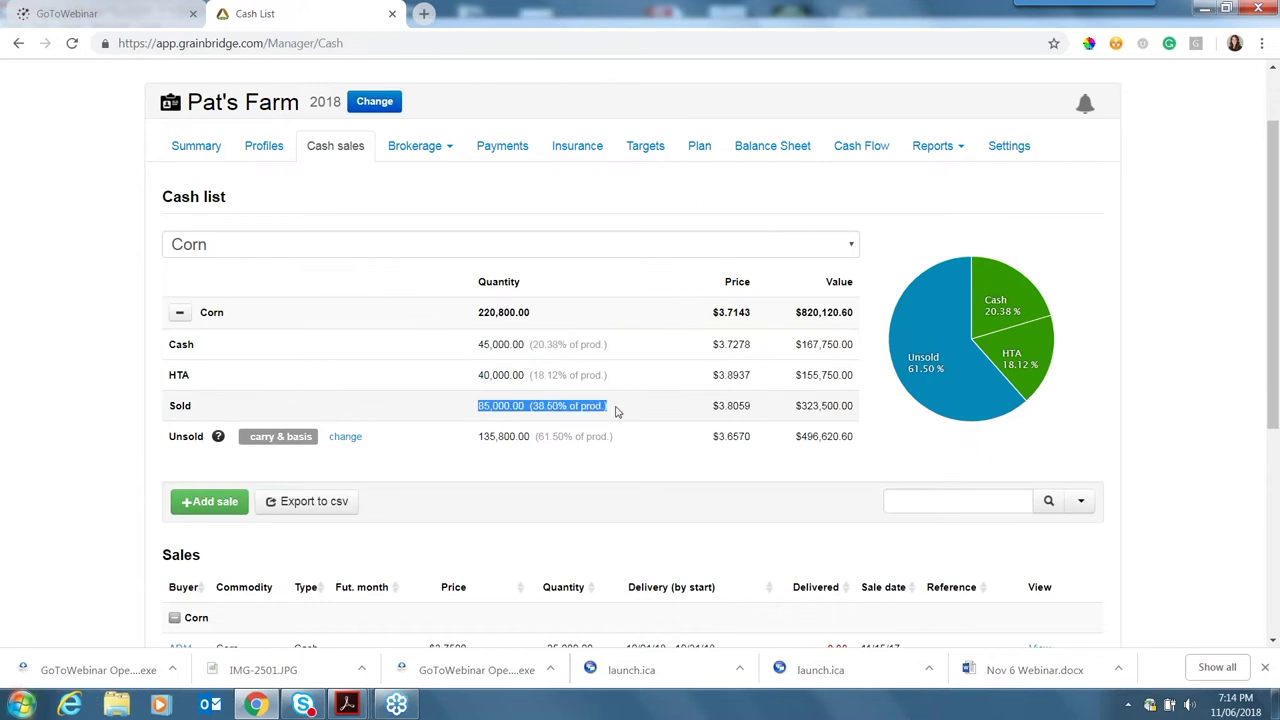
{"action": "left_click", "coordinate": [113, 407]}
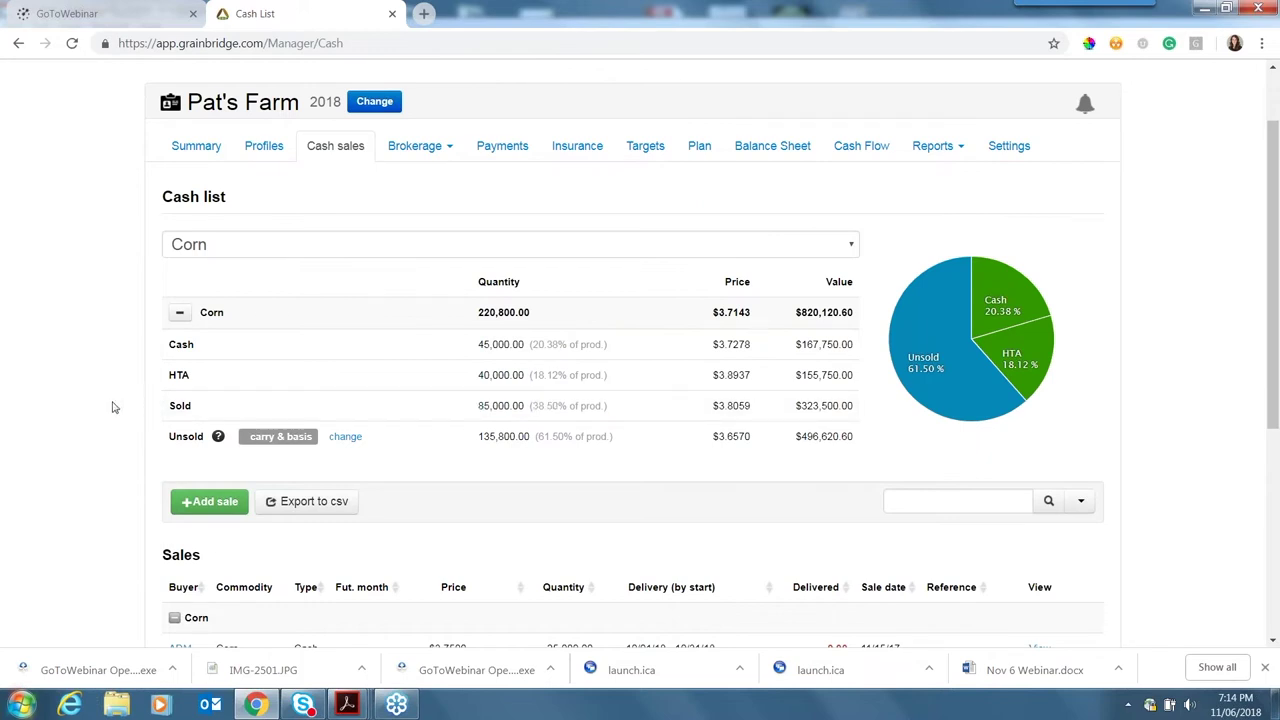
{"action": "scroll", "coordinate": [113, 407], "scroll_direction": "down", "scroll_amount": 3}
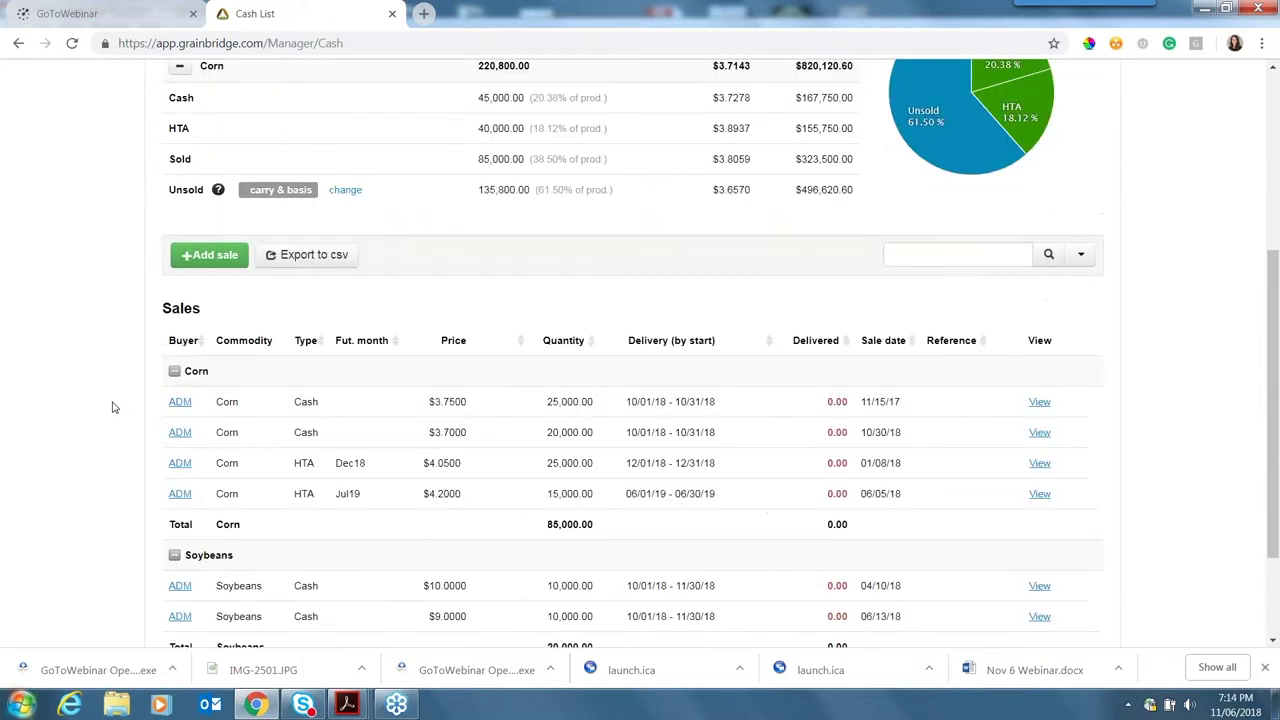
{"action": "scroll", "coordinate": [113, 407], "scroll_direction": "up", "scroll_amount": 1}
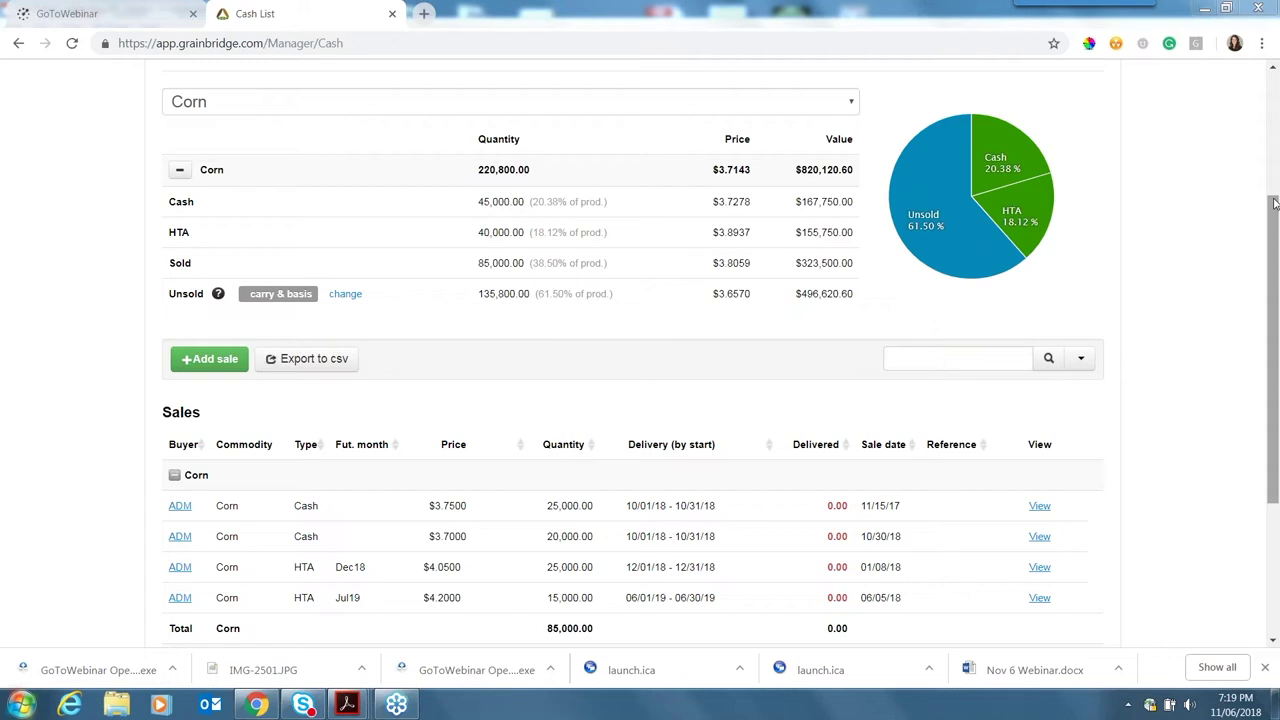
- Open the farm's list of brokerage options trades
{"action": "left_click_drag", "start_coordinate": [1274, 204], "coordinate": [1270, 72]}
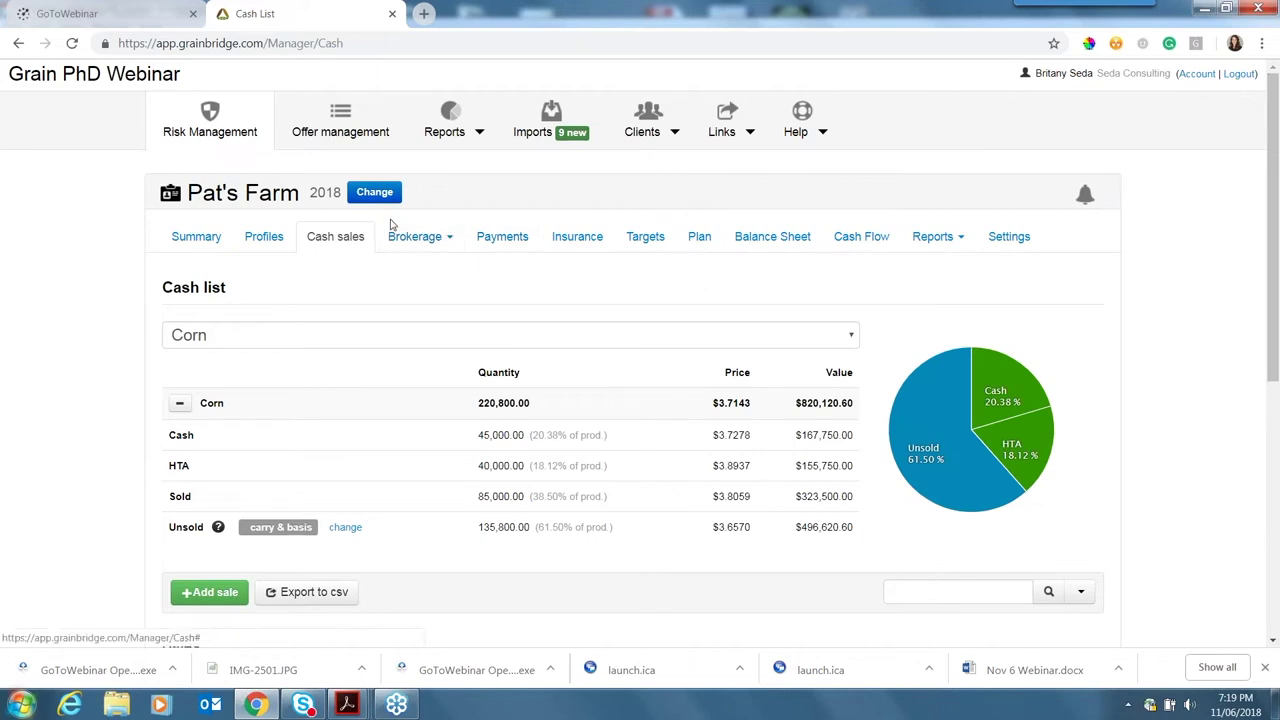
{"action": "left_click", "coordinate": [440, 245]}
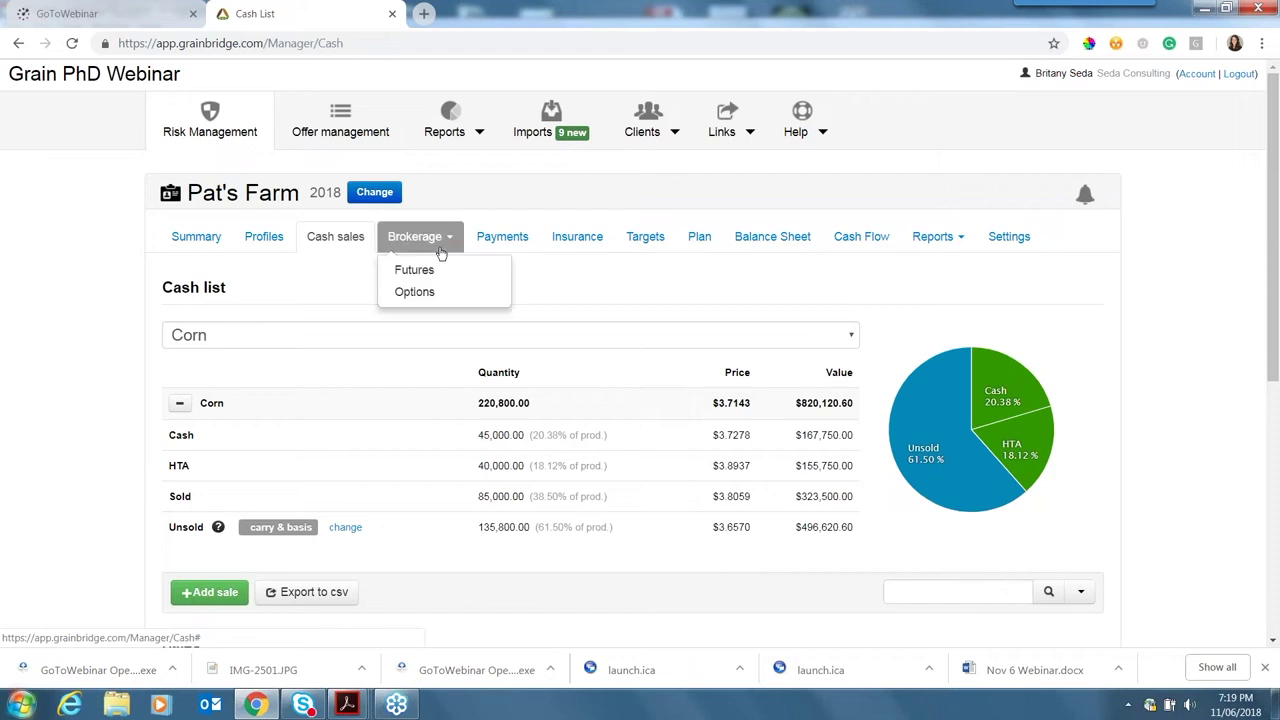
{"action": "left_click", "coordinate": [433, 296]}
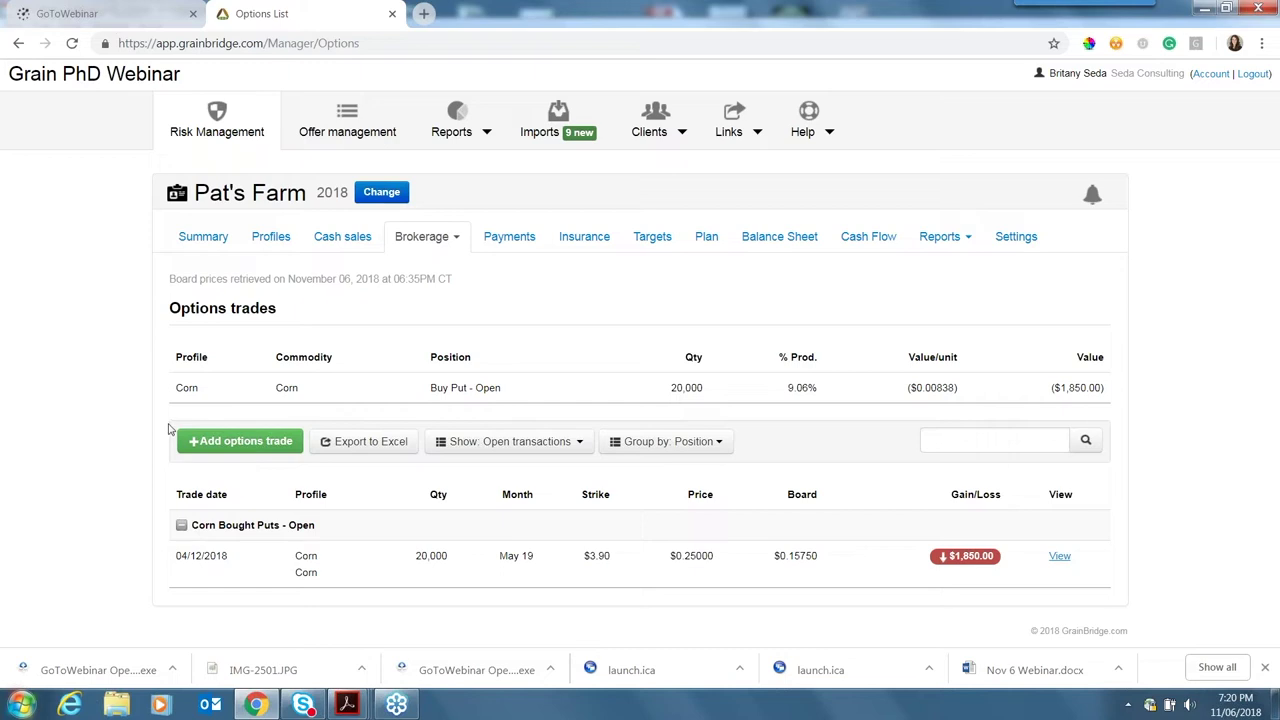
- Start a new options trade as a bought call for the Corn profile with a contract quantity of 4
{"action": "left_click", "coordinate": [222, 447]}
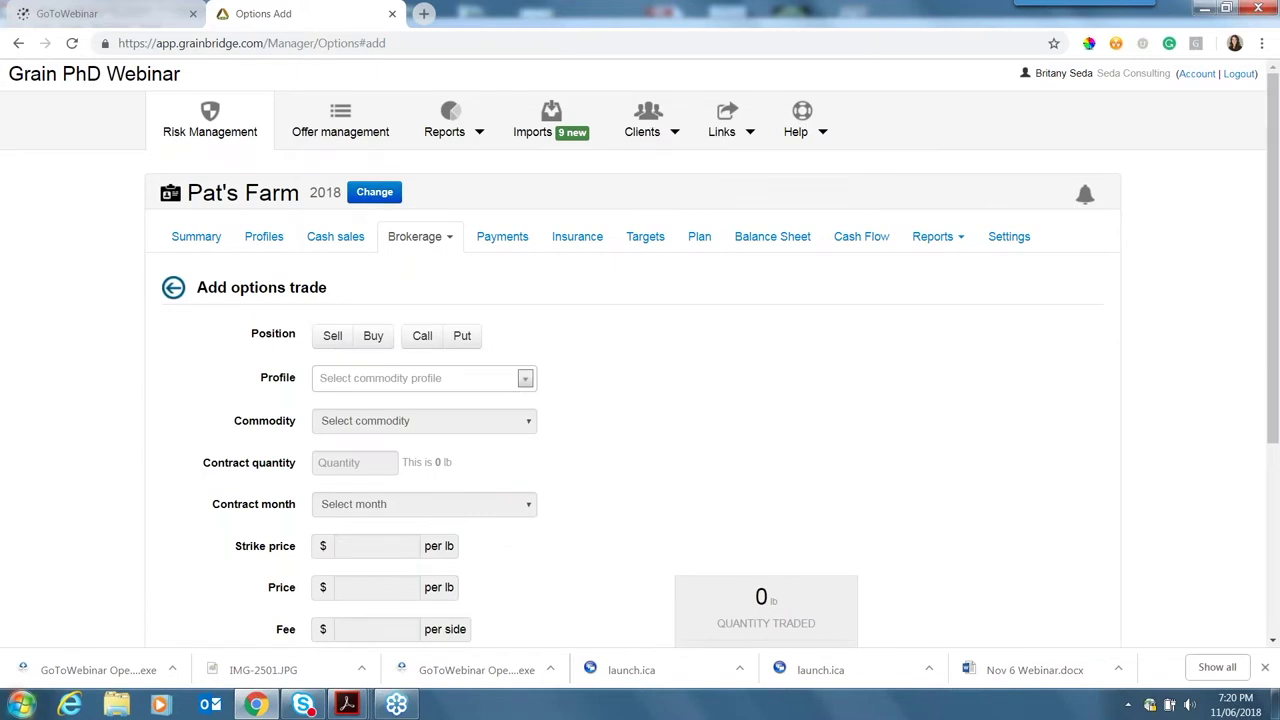
{"action": "scroll", "coordinate": [371, 197], "scroll_direction": "down", "scroll_amount": 2}
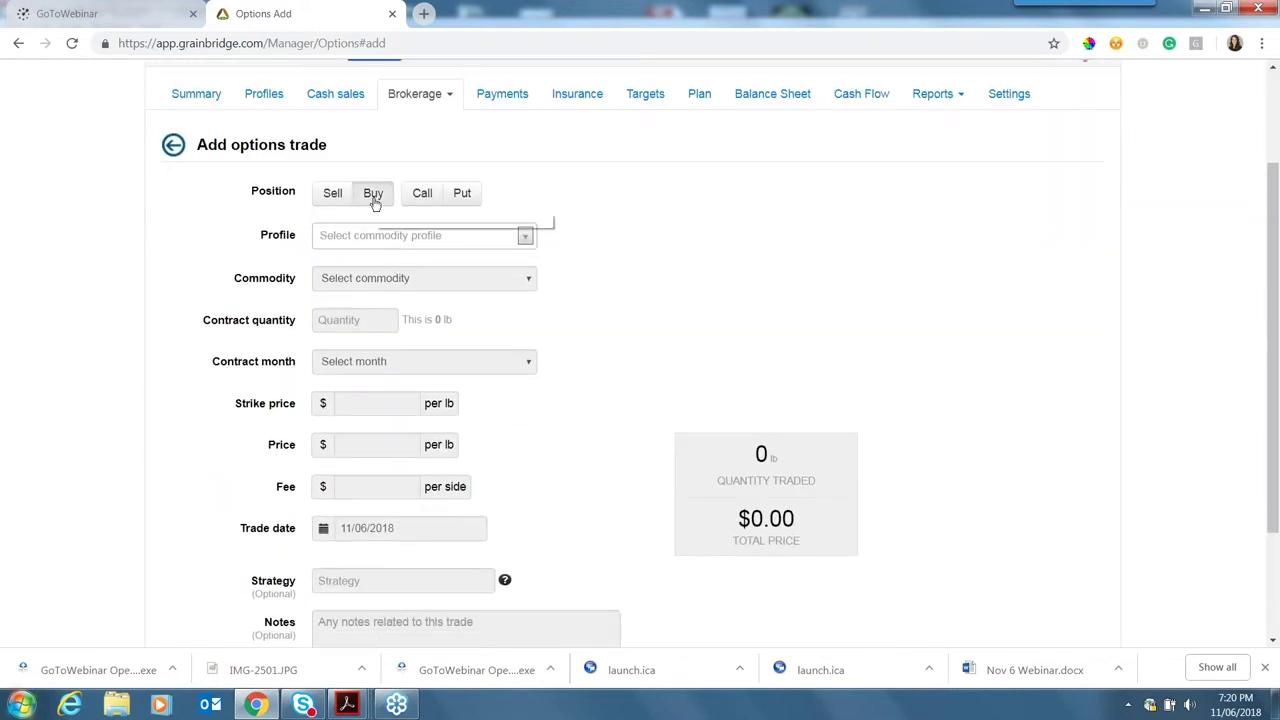
{"action": "left_click", "coordinate": [375, 197]}
{"action": "left_click", "coordinate": [423, 197]}
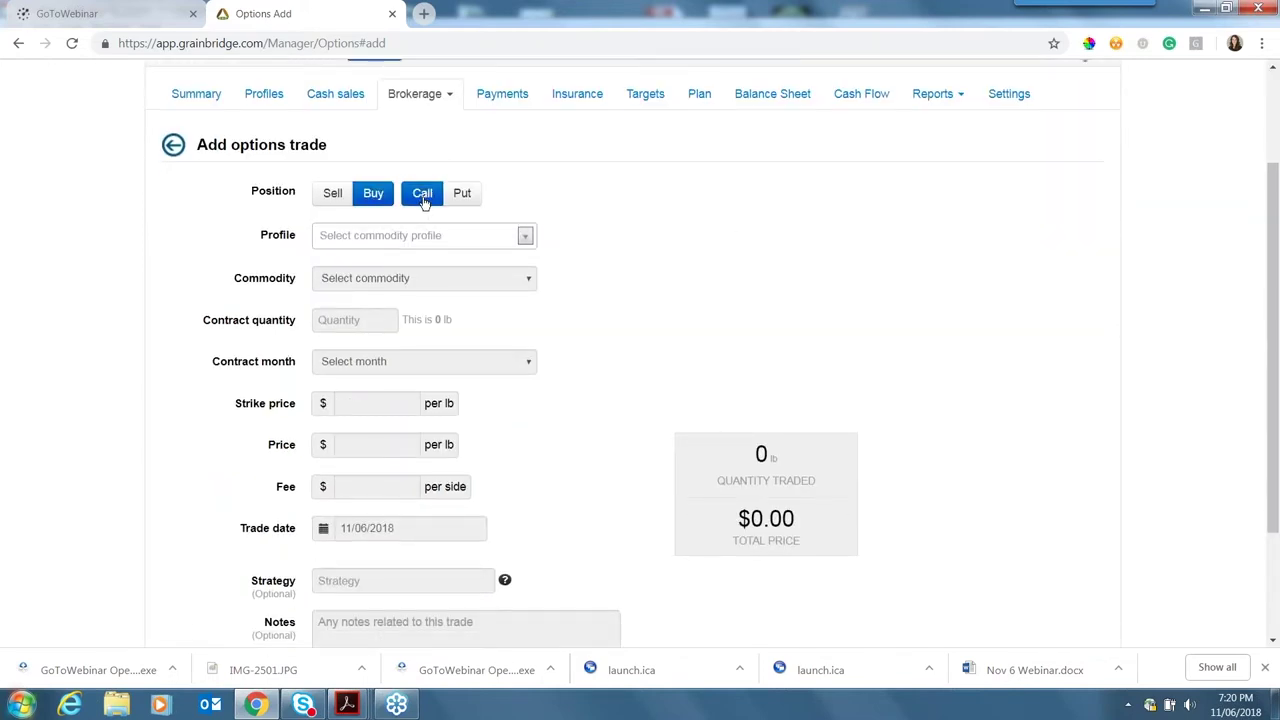
{"action": "left_click", "coordinate": [440, 240]}
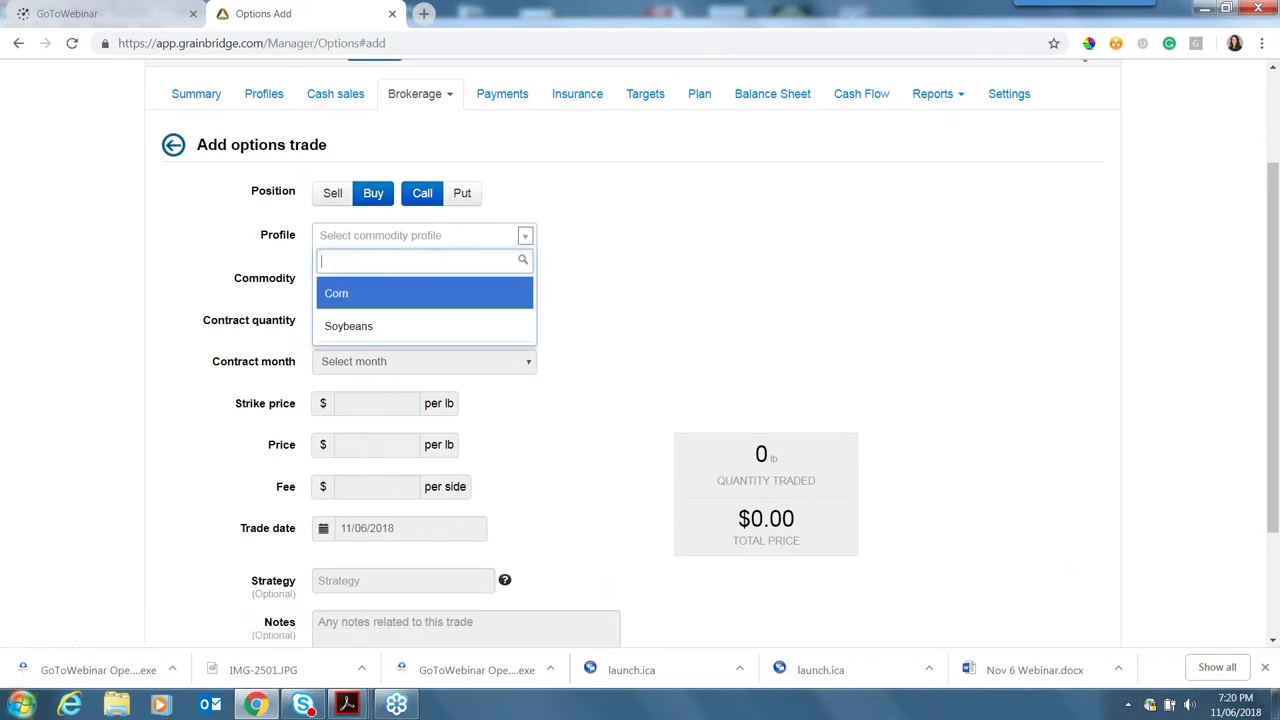
{"action": "left_click", "coordinate": [361, 300]}
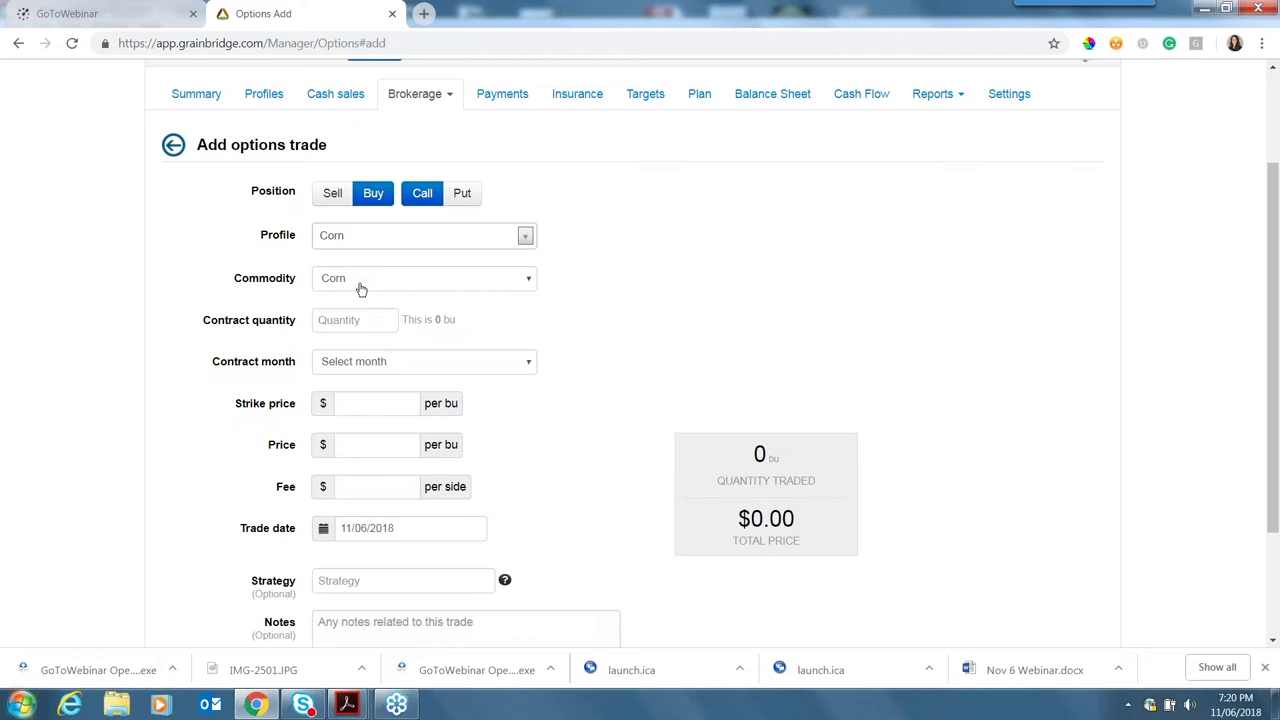
{"action": "type", "text": "4"}
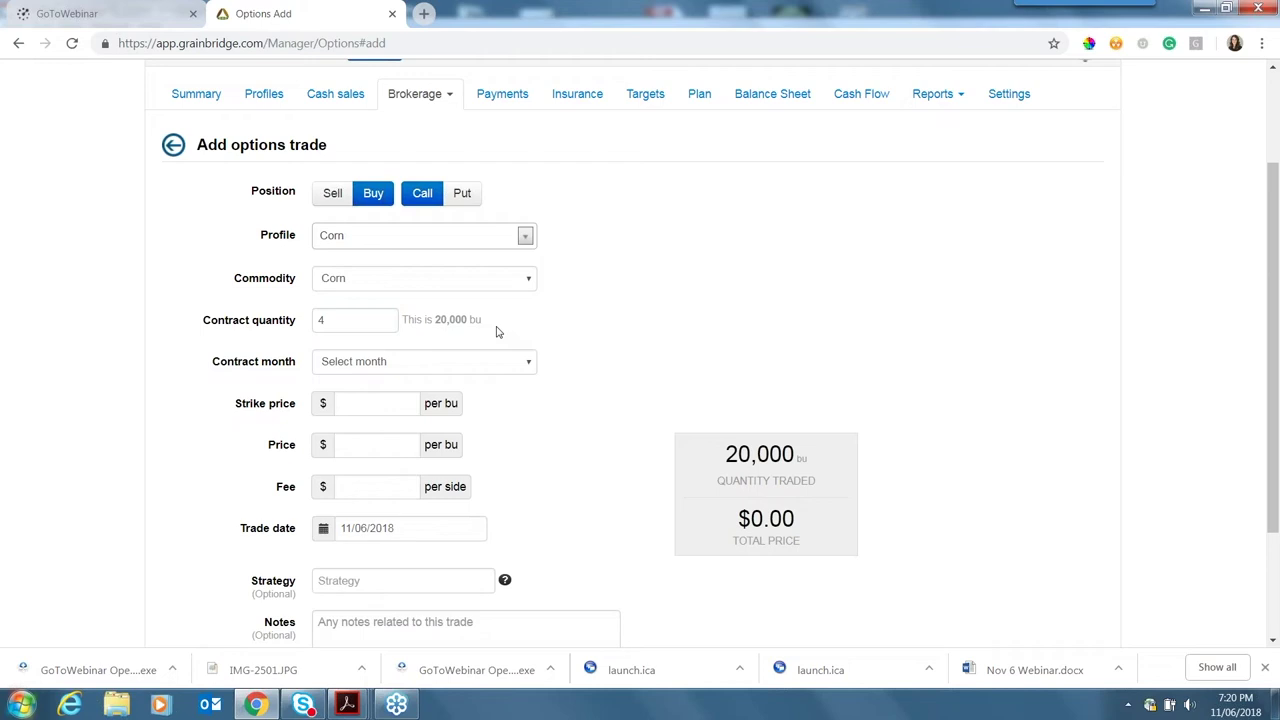
- Set the trade's contract month to Mar 19, strike price to $3.90 and price to $0.10 per bushel
{"action": "scroll", "coordinate": [497, 332], "scroll_direction": "down", "scroll_amount": 3}
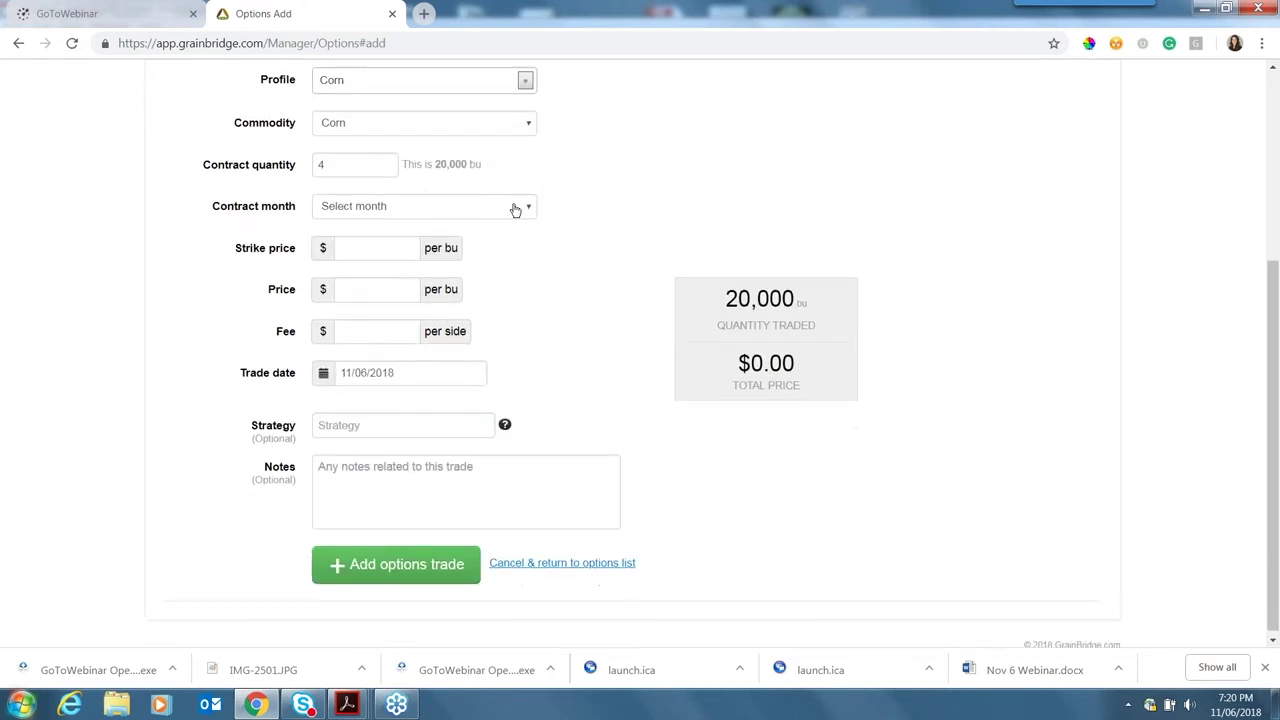
{"action": "left_click", "coordinate": [515, 207]}
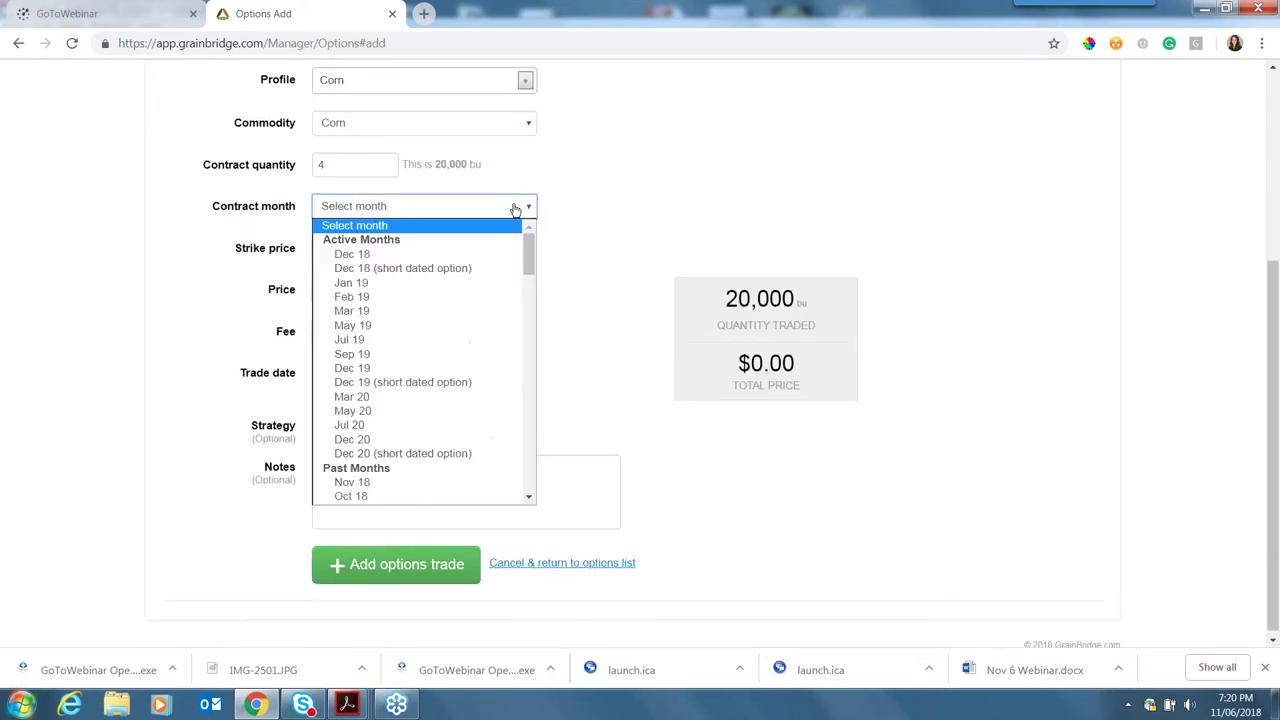
{"action": "left_click", "coordinate": [391, 314]}
{"action": "left_click", "coordinate": [394, 248]}
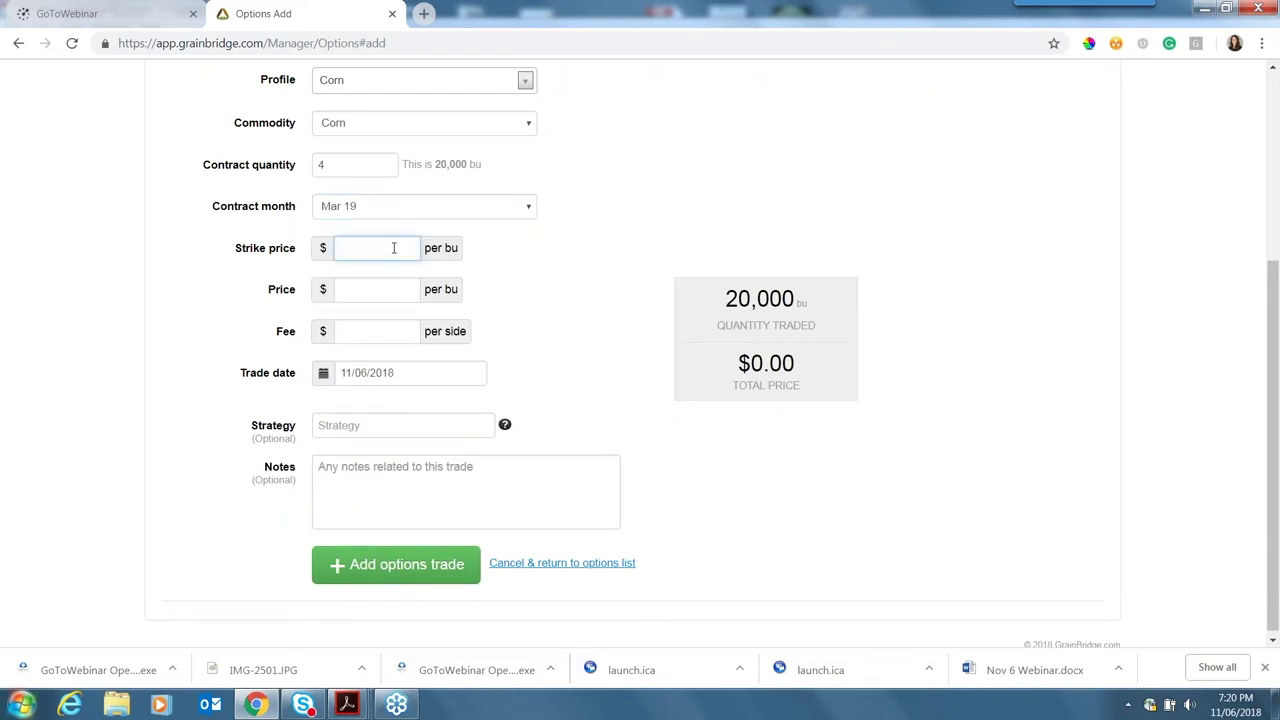
{"action": "type", "text": "3.90"}
{"action": "left_click", "coordinate": [386, 290]}
{"action": "type", "text": "10"}
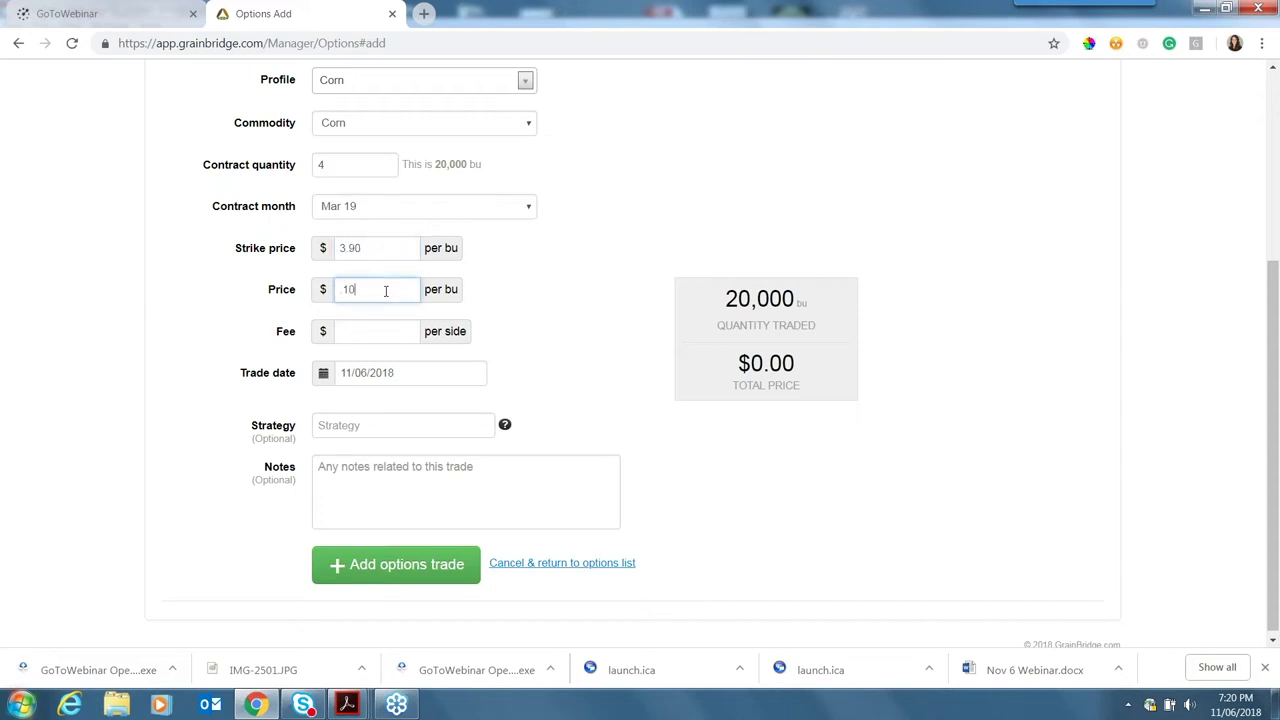
- Set the fee to $24.50 per side and save the new options trade
{"action": "left_click", "coordinate": [381, 337]}
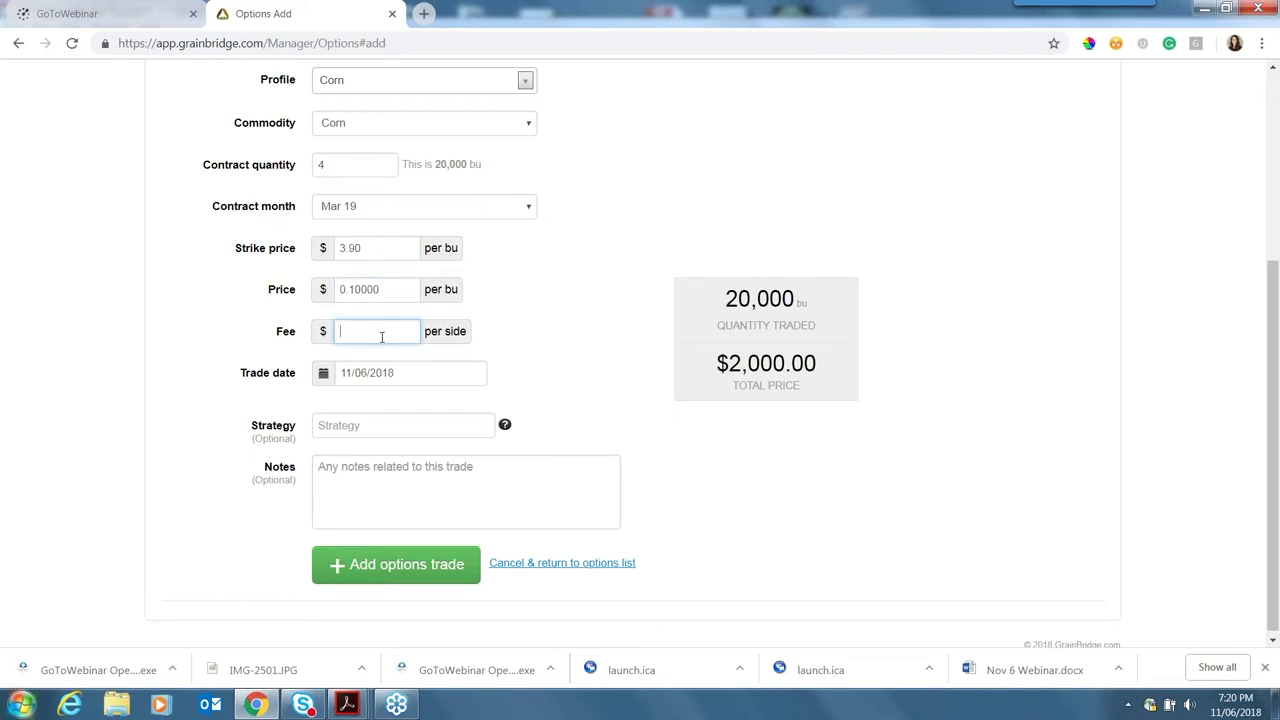
{"action": "type", "text": "24.50"}
{"action": "left_click", "coordinate": [511, 343]}
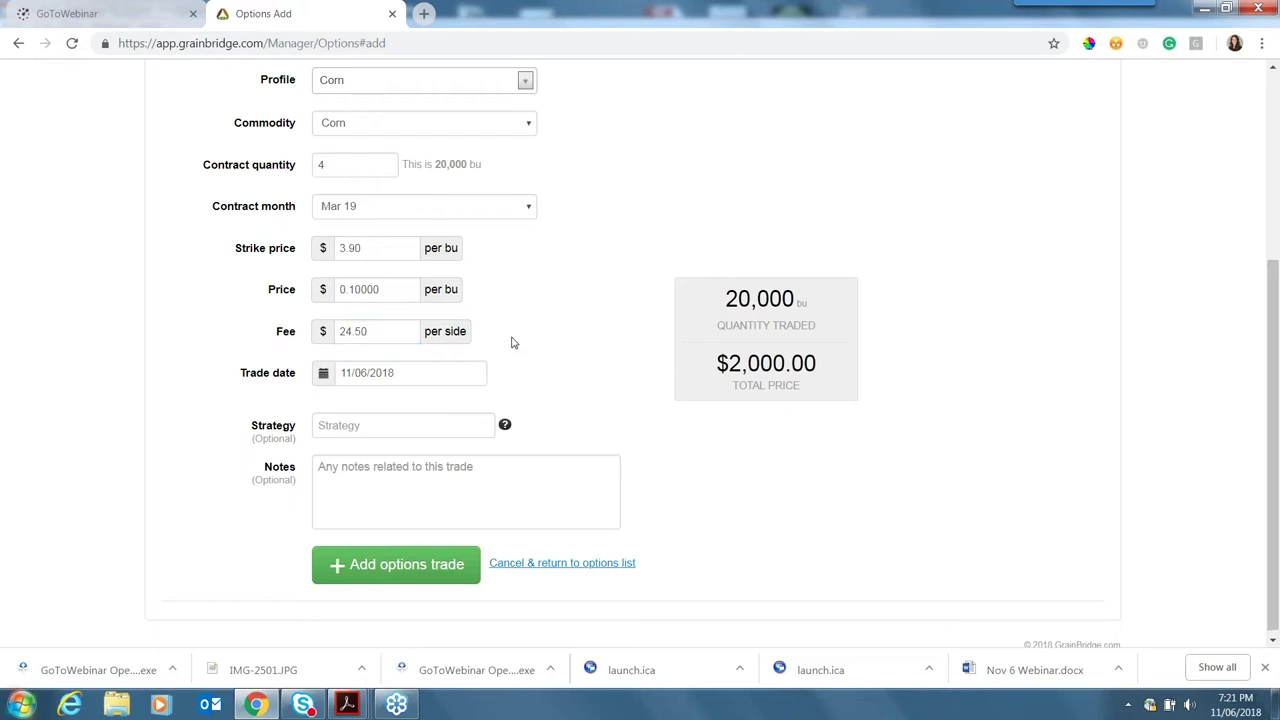
{"action": "scroll", "coordinate": [511, 343], "scroll_direction": "up", "scroll_amount": 1}
{"action": "scroll", "coordinate": [511, 343], "scroll_direction": "down", "scroll_amount": 1}
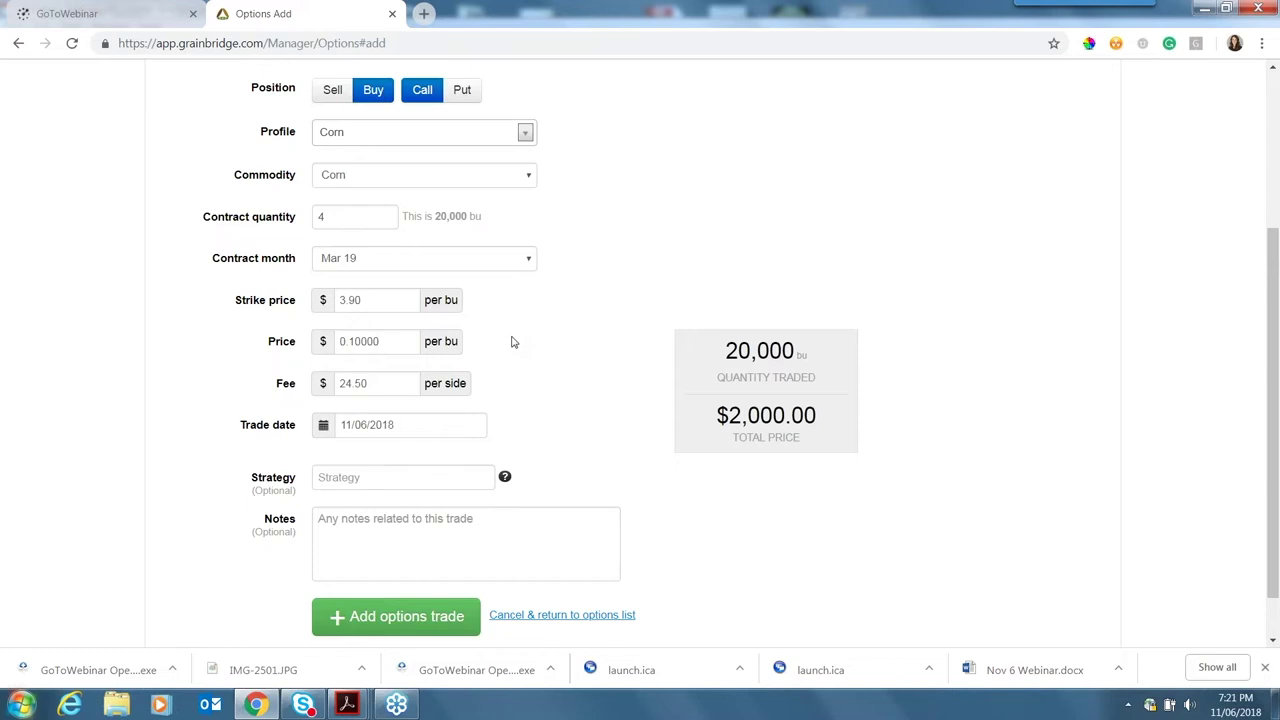
{"action": "scroll", "coordinate": [511, 343], "scroll_direction": "down", "scroll_amount": 1}
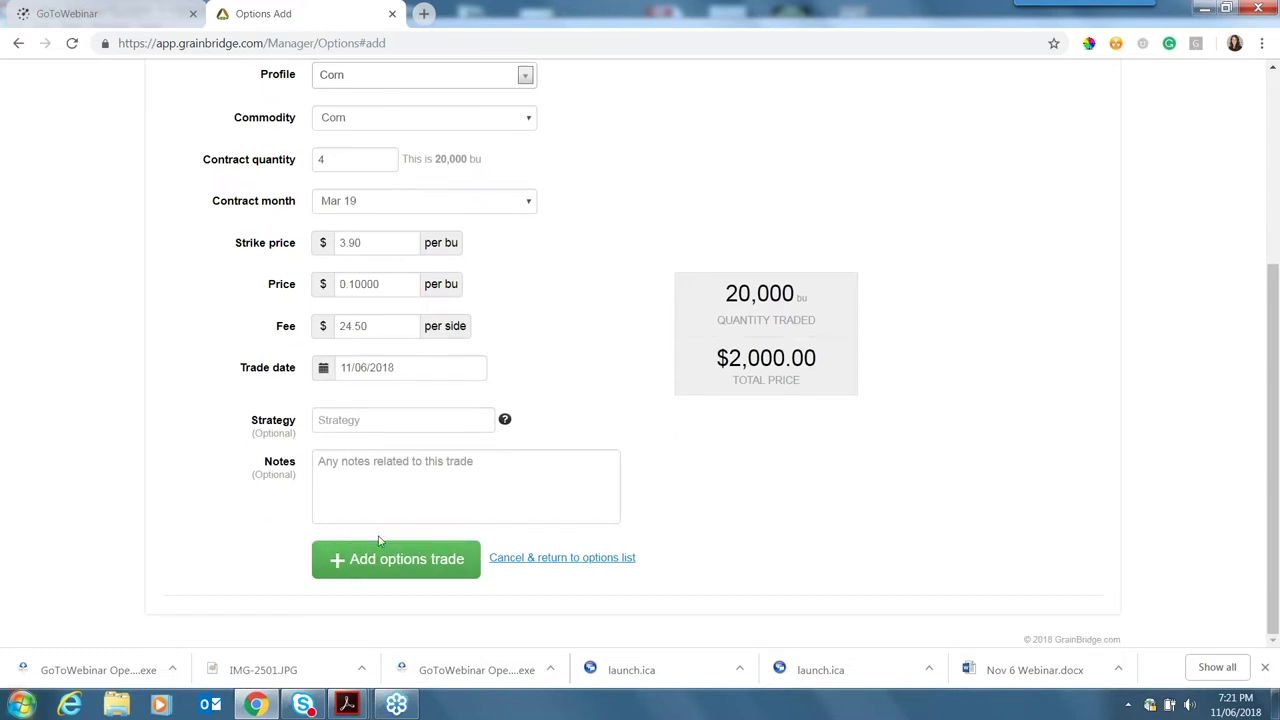
{"action": "left_click", "coordinate": [380, 568]}
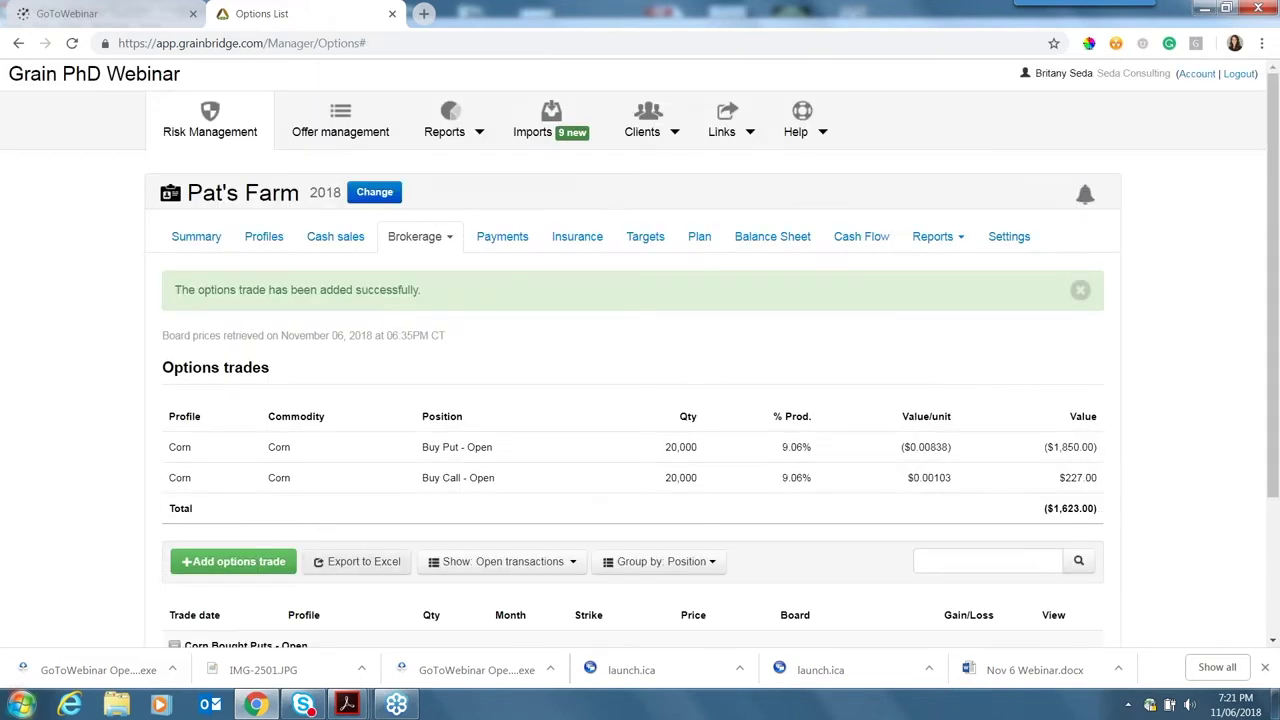
- Open the details of the 20,000 bu corn cash sale dated 10/30/18 from the farm's cash sales
{"action": "scroll", "coordinate": [166, 531], "scroll_direction": "down", "scroll_amount": 2}
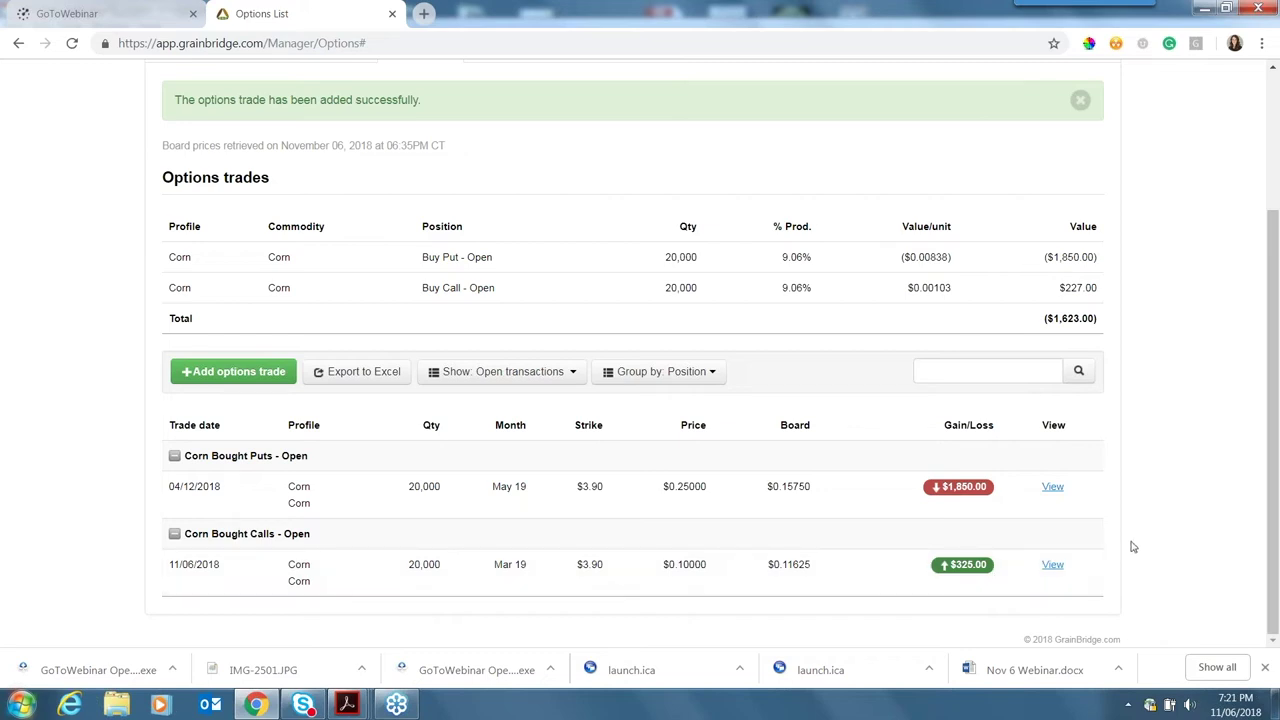
{"action": "scroll", "coordinate": [1133, 547], "scroll_direction": "up", "scroll_amount": 1}
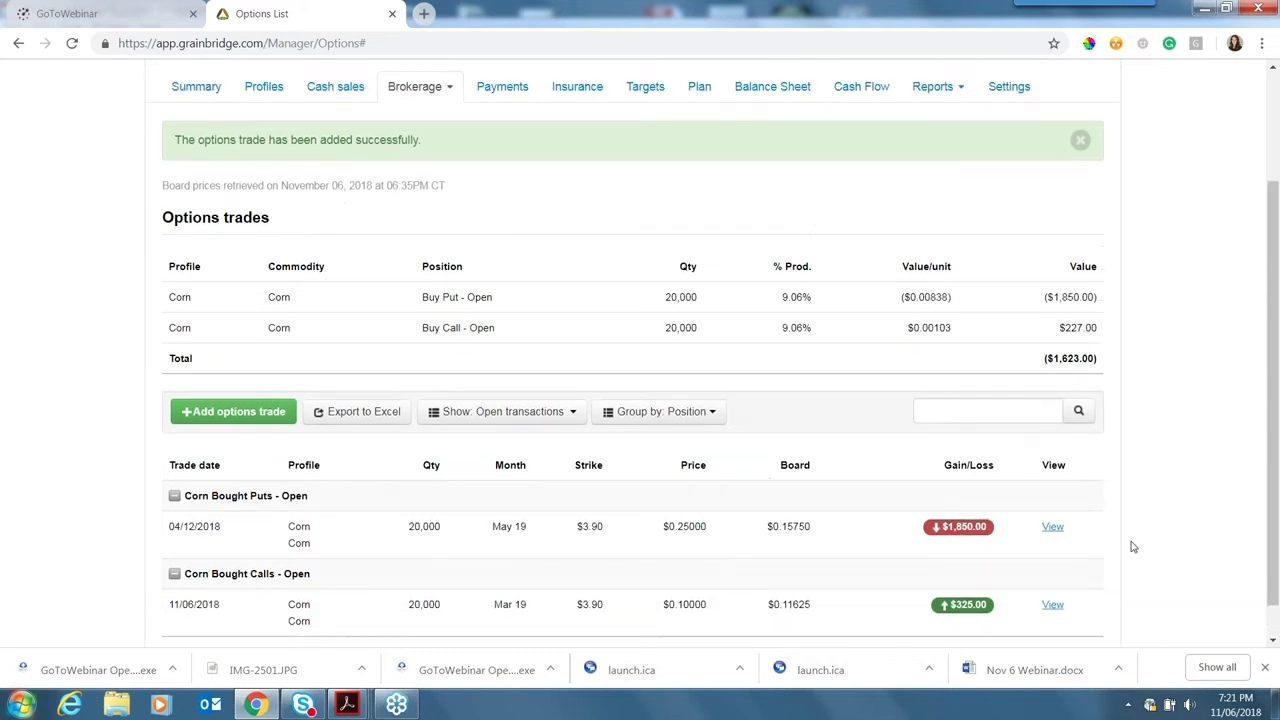
{"action": "scroll", "coordinate": [1133, 547], "scroll_direction": "down", "scroll_amount": 1}
{"action": "scroll", "coordinate": [1133, 547], "scroll_direction": "up", "scroll_amount": 2}
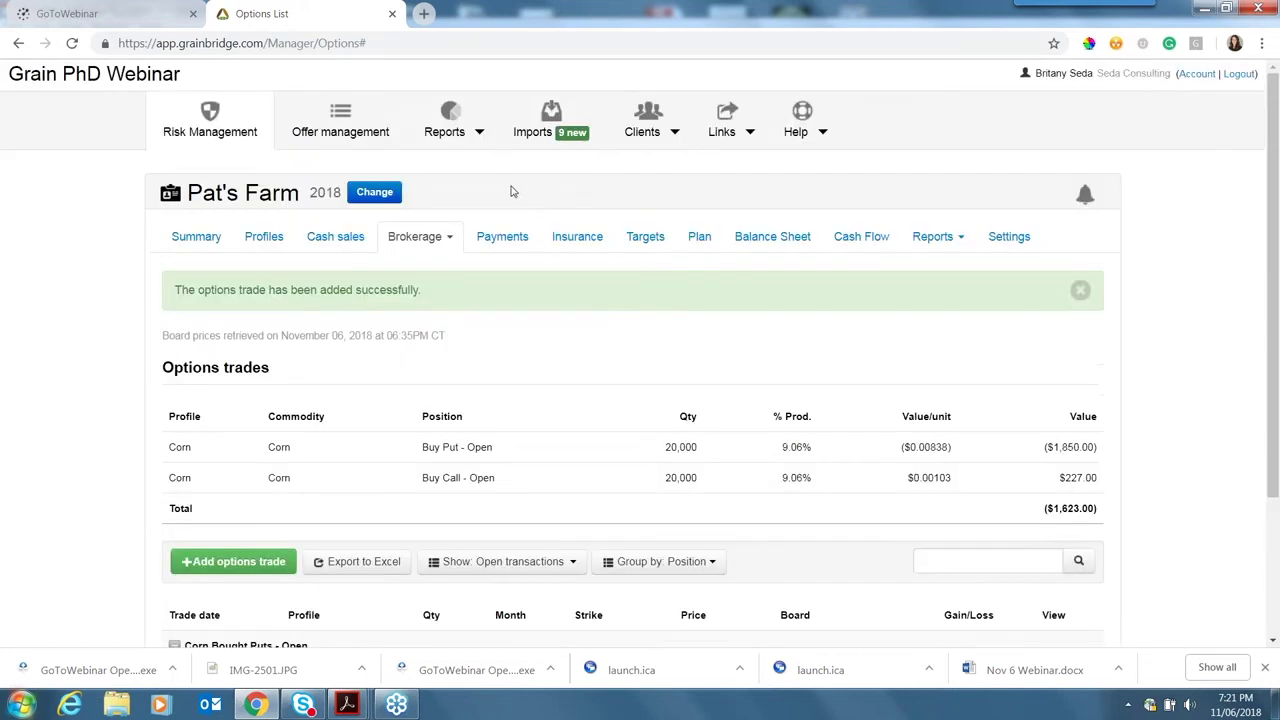
{"action": "left_click", "coordinate": [329, 233]}
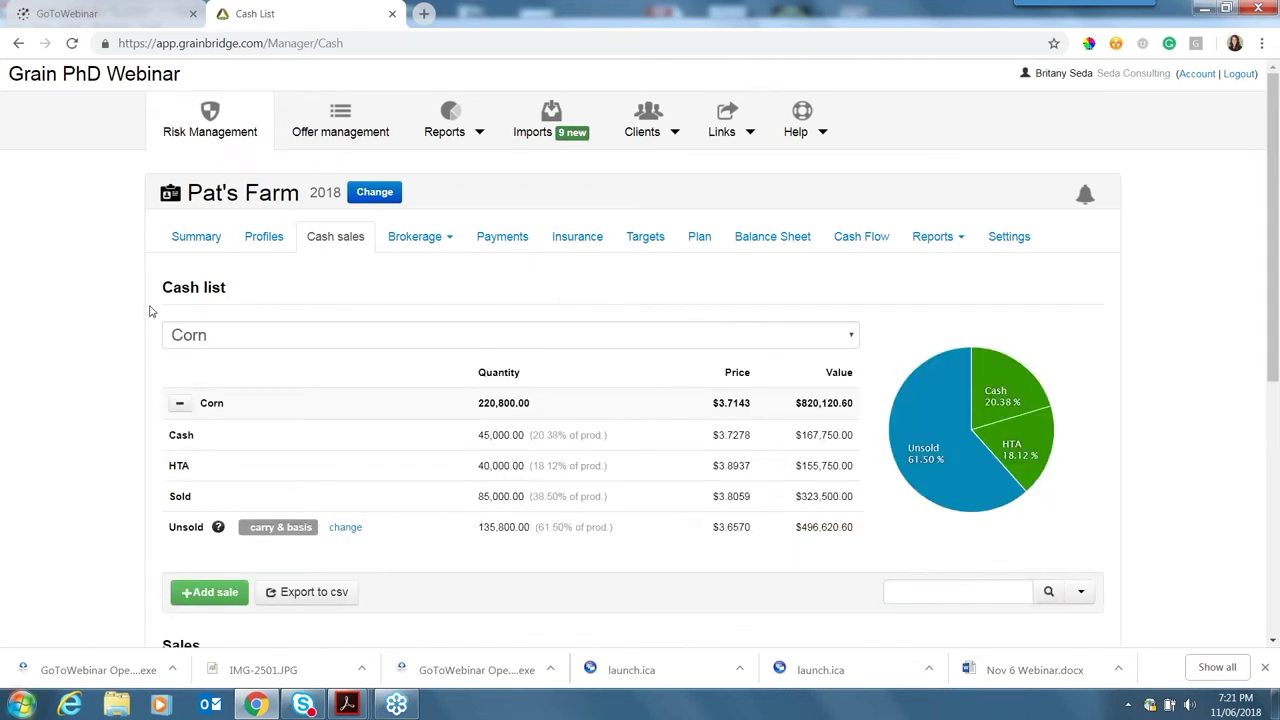
{"action": "scroll", "coordinate": [149, 311], "scroll_direction": "down", "scroll_amount": 3}
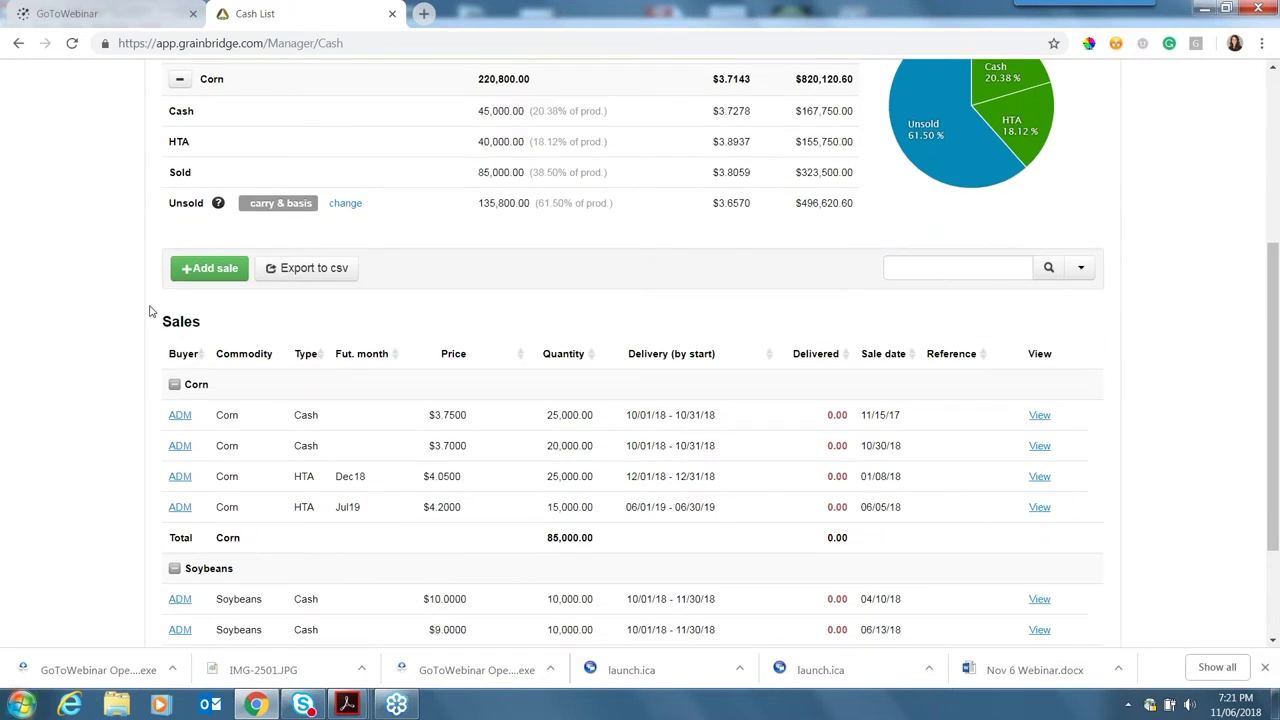
{"action": "scroll", "coordinate": [149, 311], "scroll_direction": "down", "scroll_amount": 2}
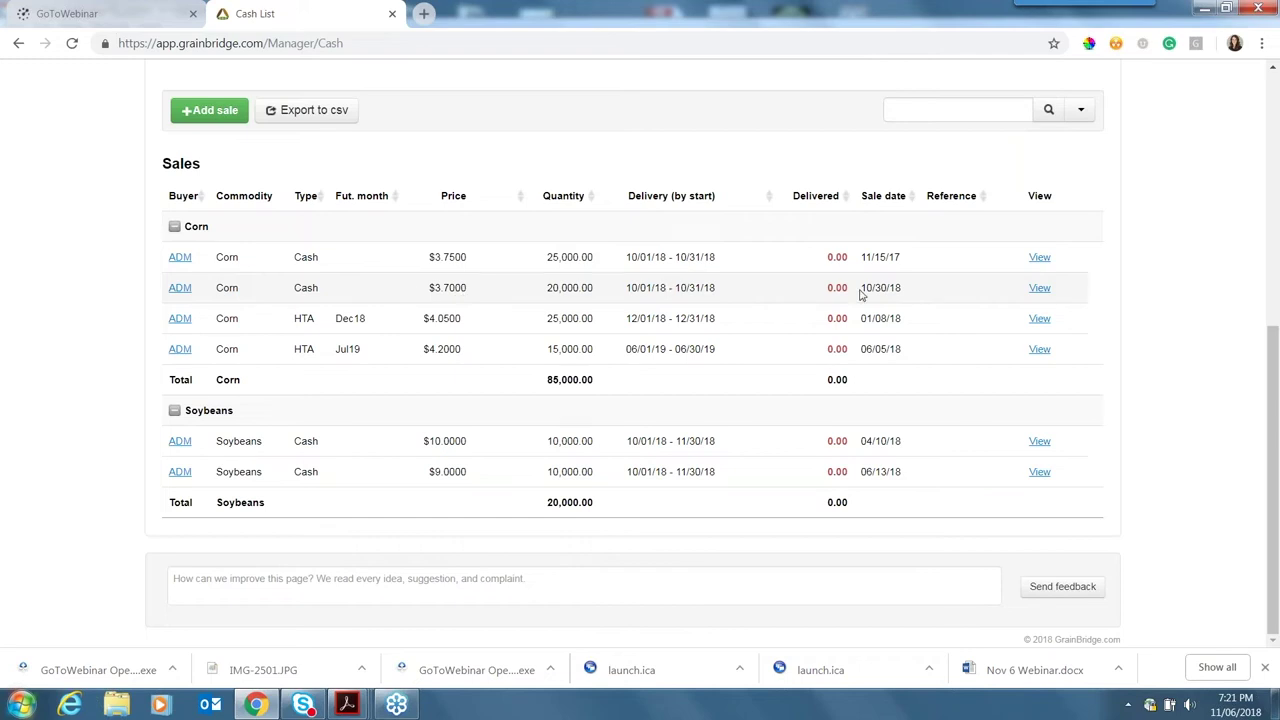
{"action": "left_click", "coordinate": [1040, 288]}
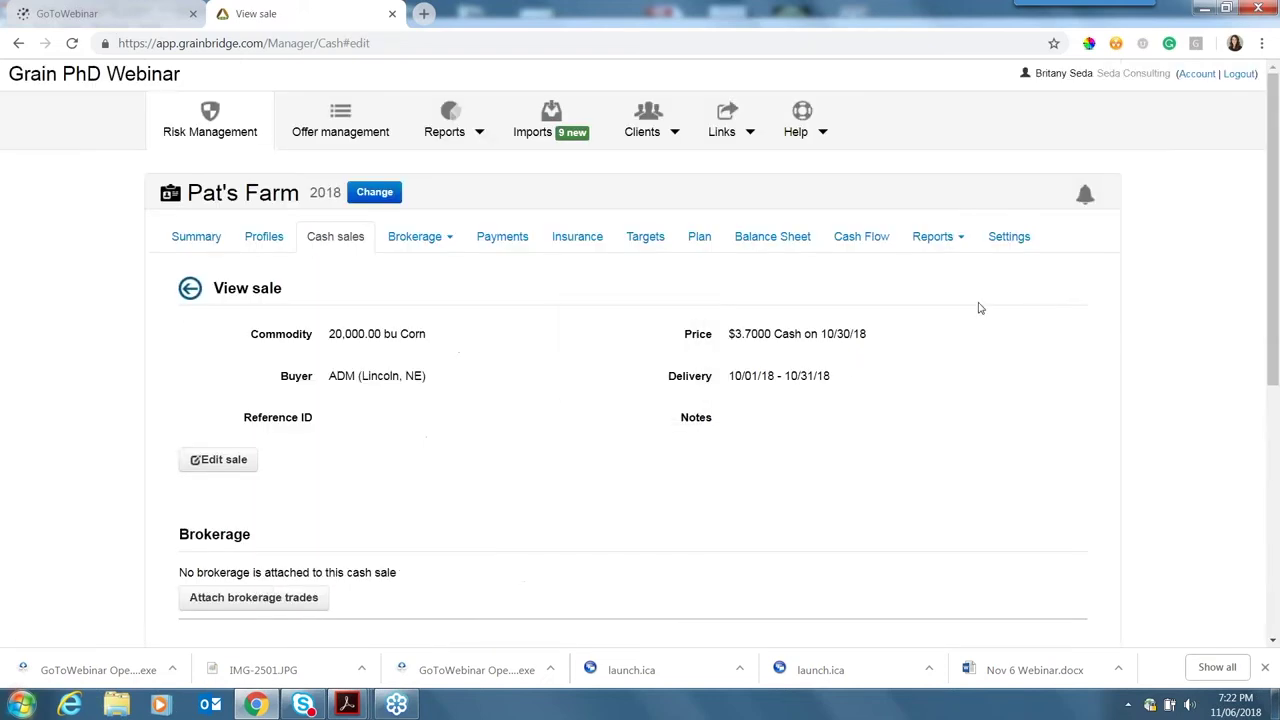
- Attach 4 contracts of the 11/06/2018 Mar 19 bought corn call to this cash sale
{"action": "scroll", "coordinate": [696, 316], "scroll_direction": "down", "scroll_amount": 2}
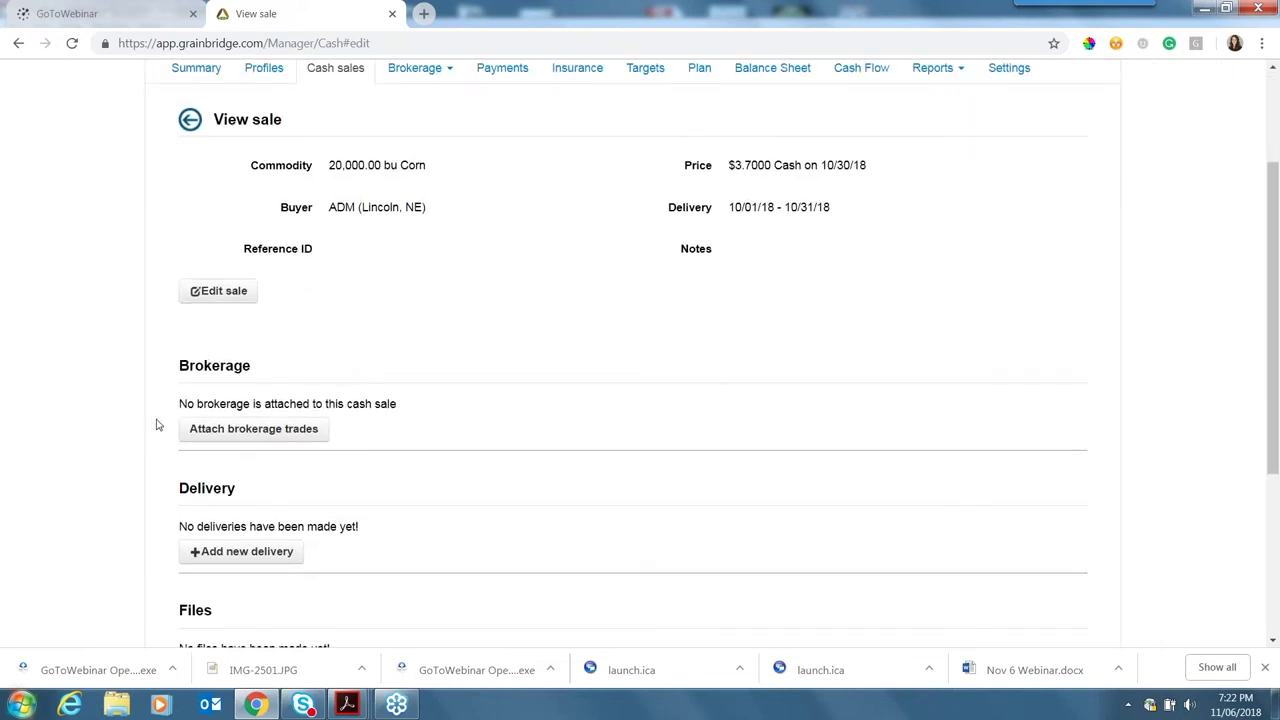
{"action": "left_click", "coordinate": [275, 432]}
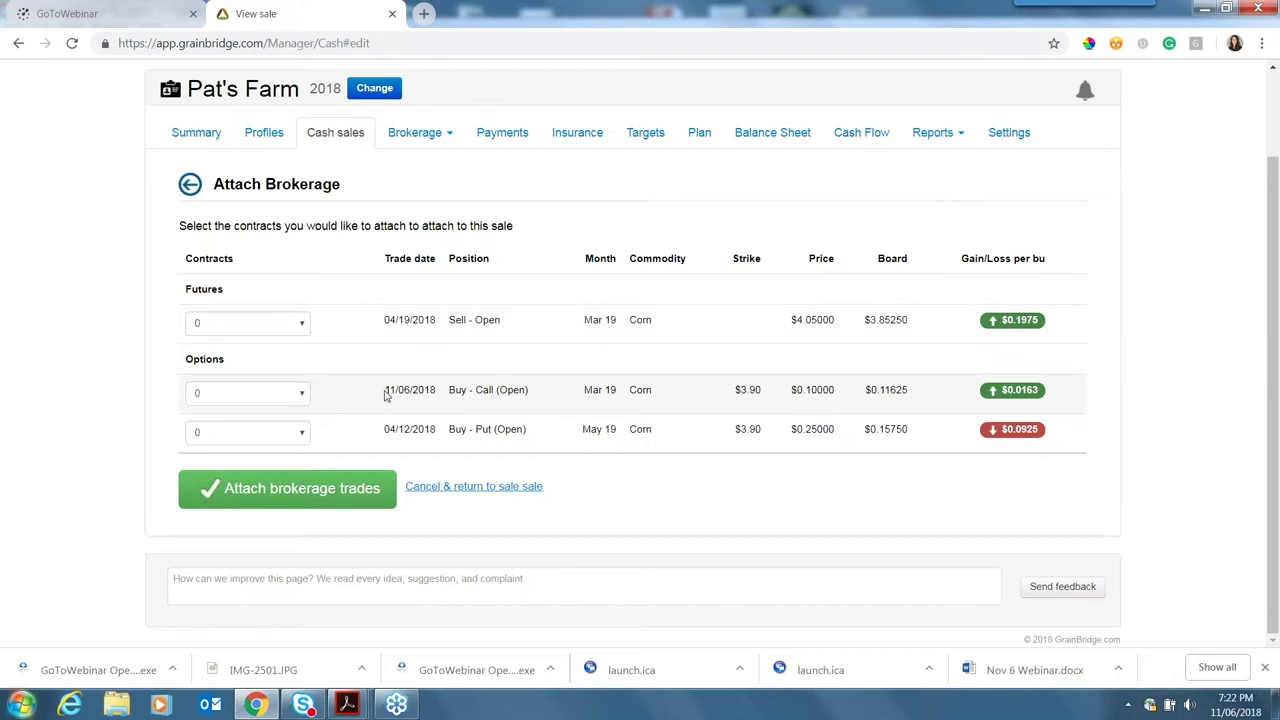
{"action": "left_click", "coordinate": [300, 396]}
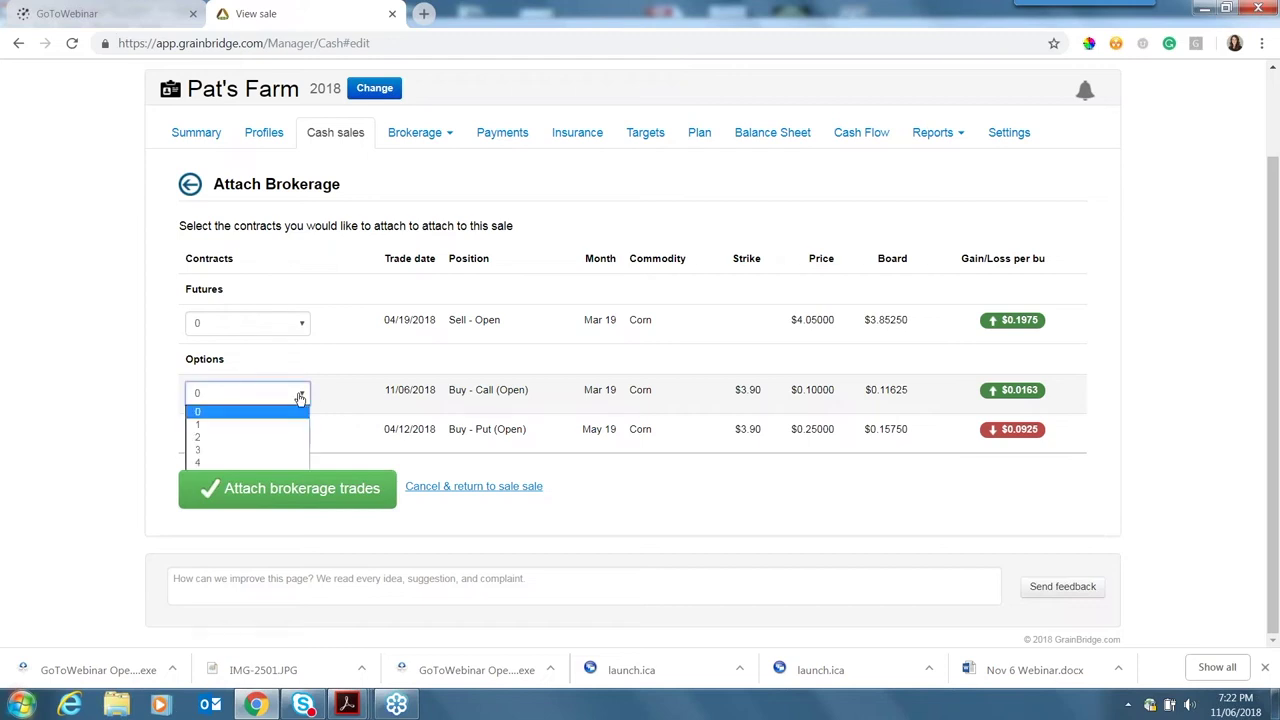
{"action": "left_click", "coordinate": [253, 462]}
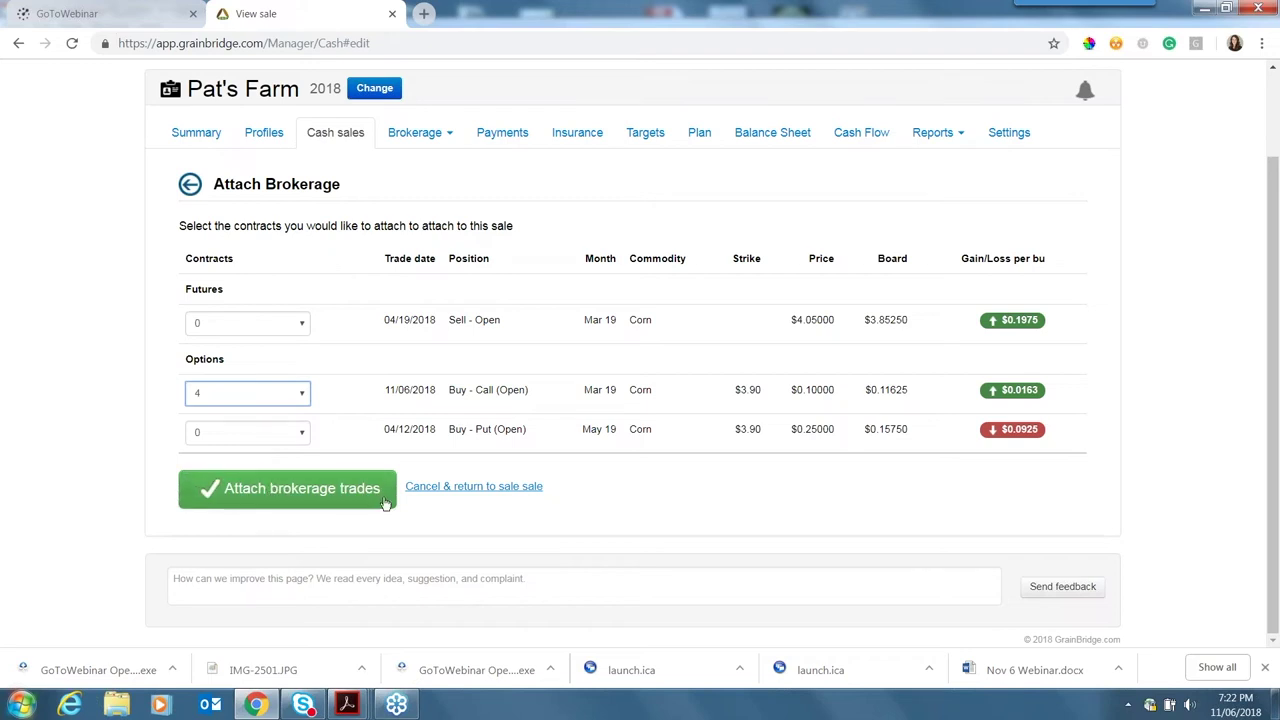
{"action": "left_click", "coordinate": [293, 490]}
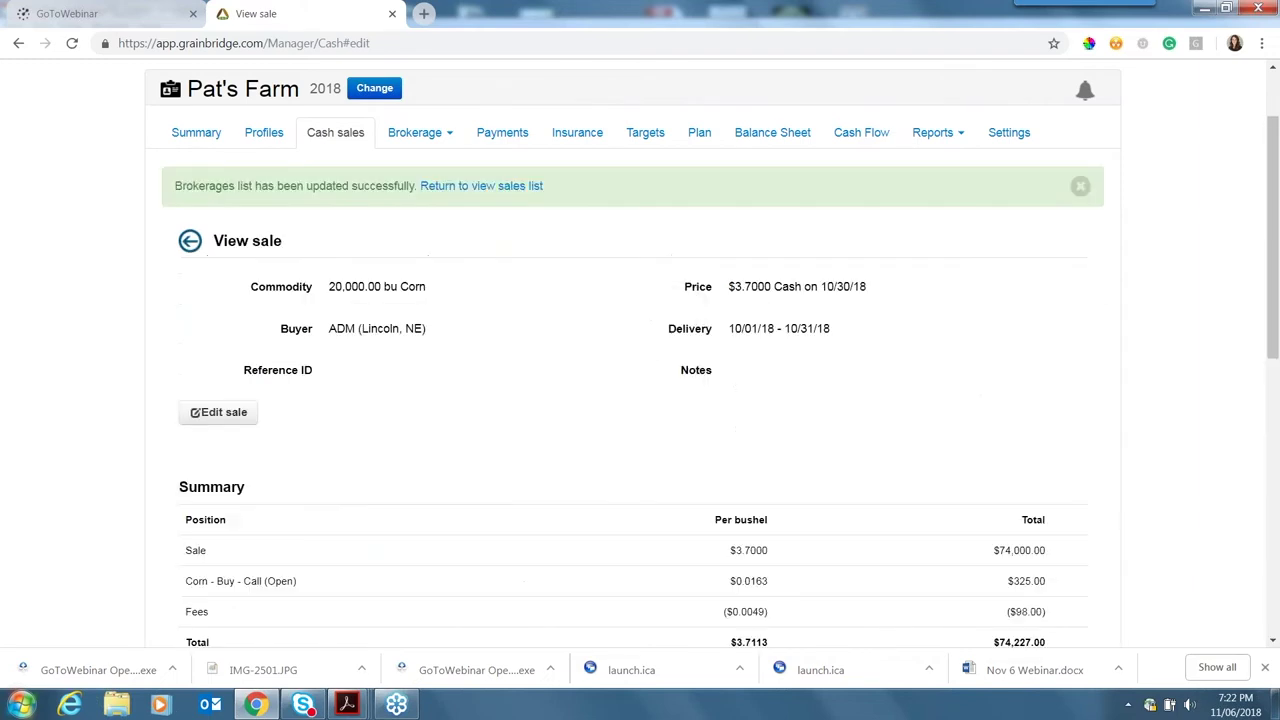
- Examine the sale summary's per-bushel amounts for the sale, the attached call and the total
{"action": "scroll", "coordinate": [253, 215], "scroll_direction": "down", "scroll_amount": 3}
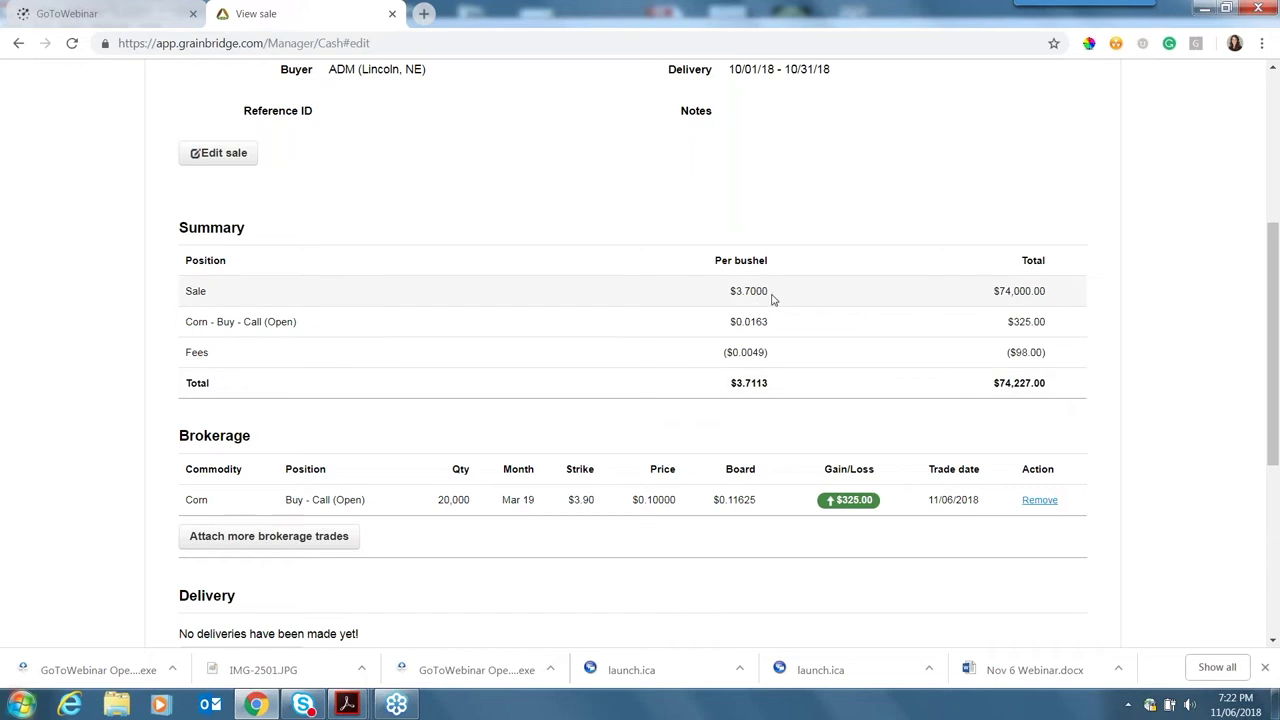
{"action": "left_click_drag", "start_coordinate": [775, 292], "coordinate": [722, 296]}
{"action": "left_click_drag", "start_coordinate": [728, 321], "coordinate": [771, 324]}
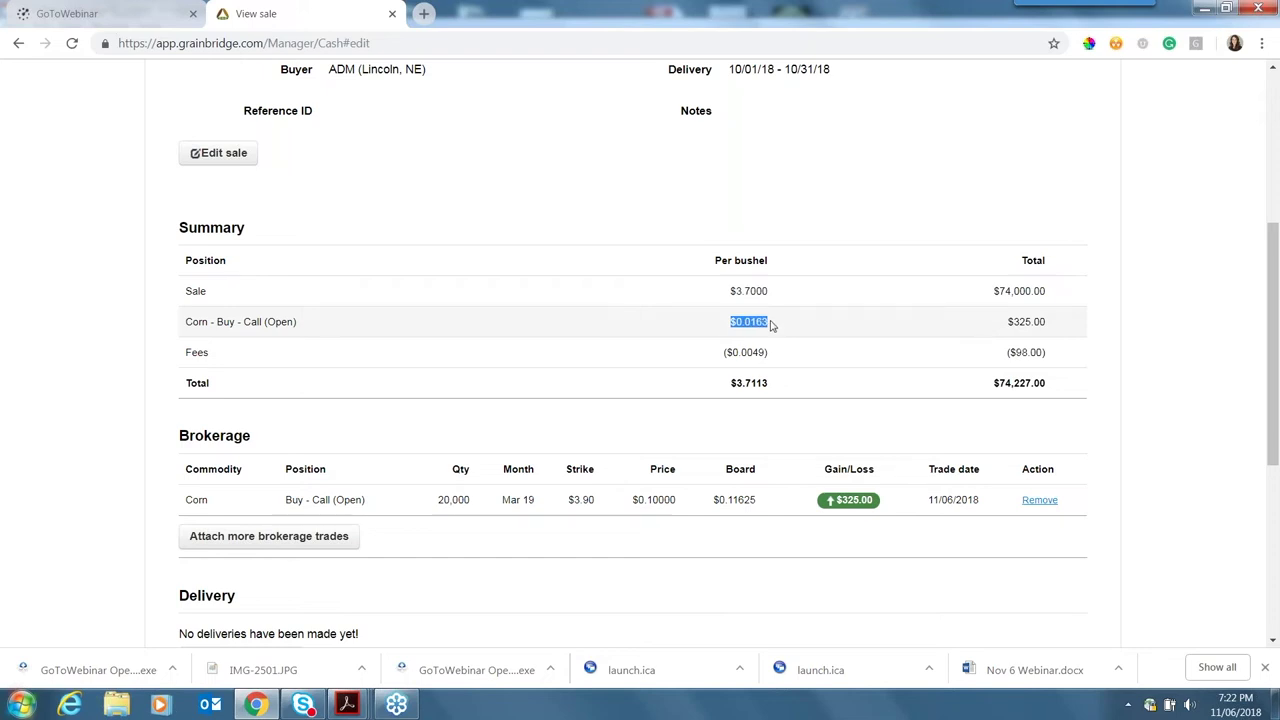
{"action": "left_click_drag", "start_coordinate": [776, 385], "coordinate": [729, 383]}
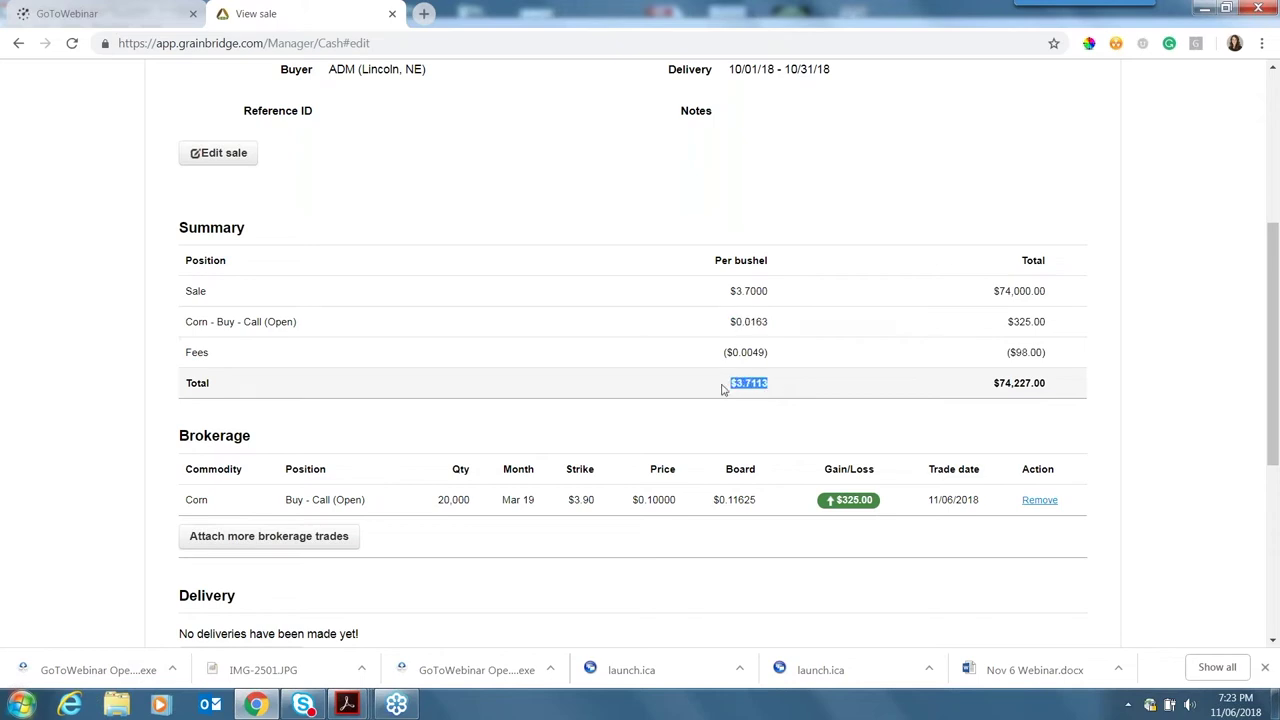
{"action": "left_click", "coordinate": [669, 414]}
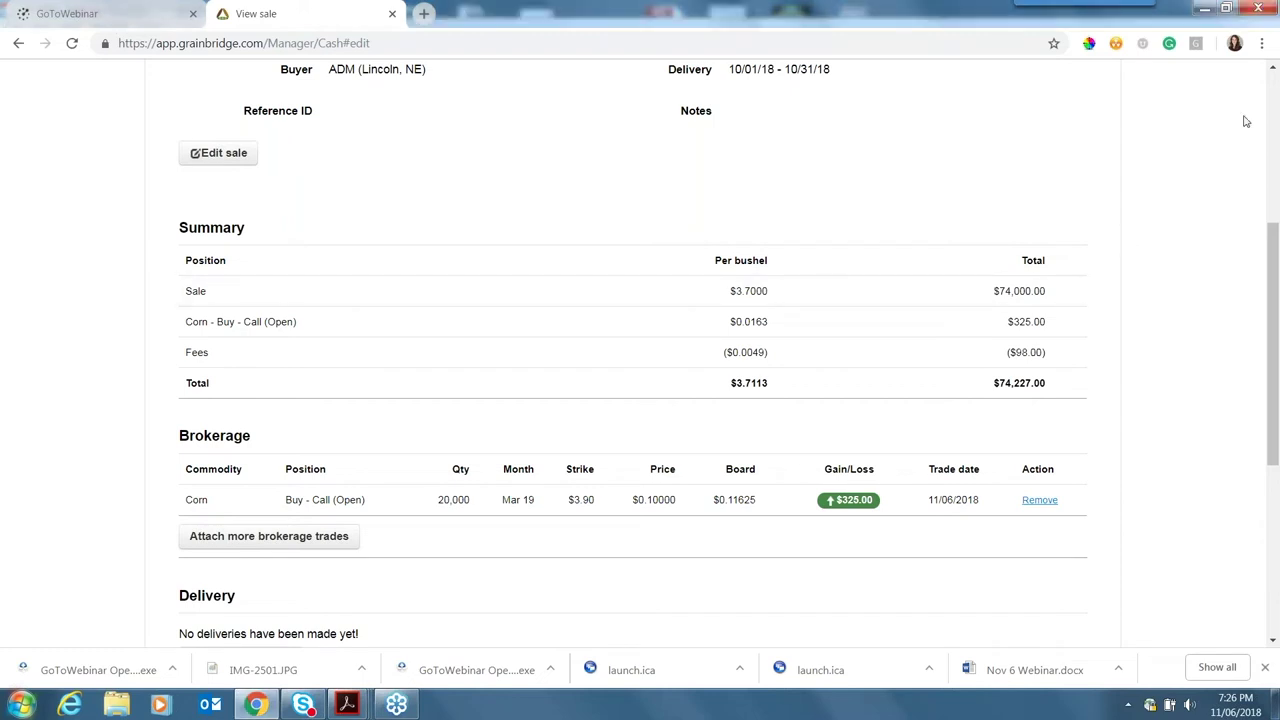
- Switch the farm account to the 2019 production year
{"action": "left_click", "coordinate": [1273, 68]}
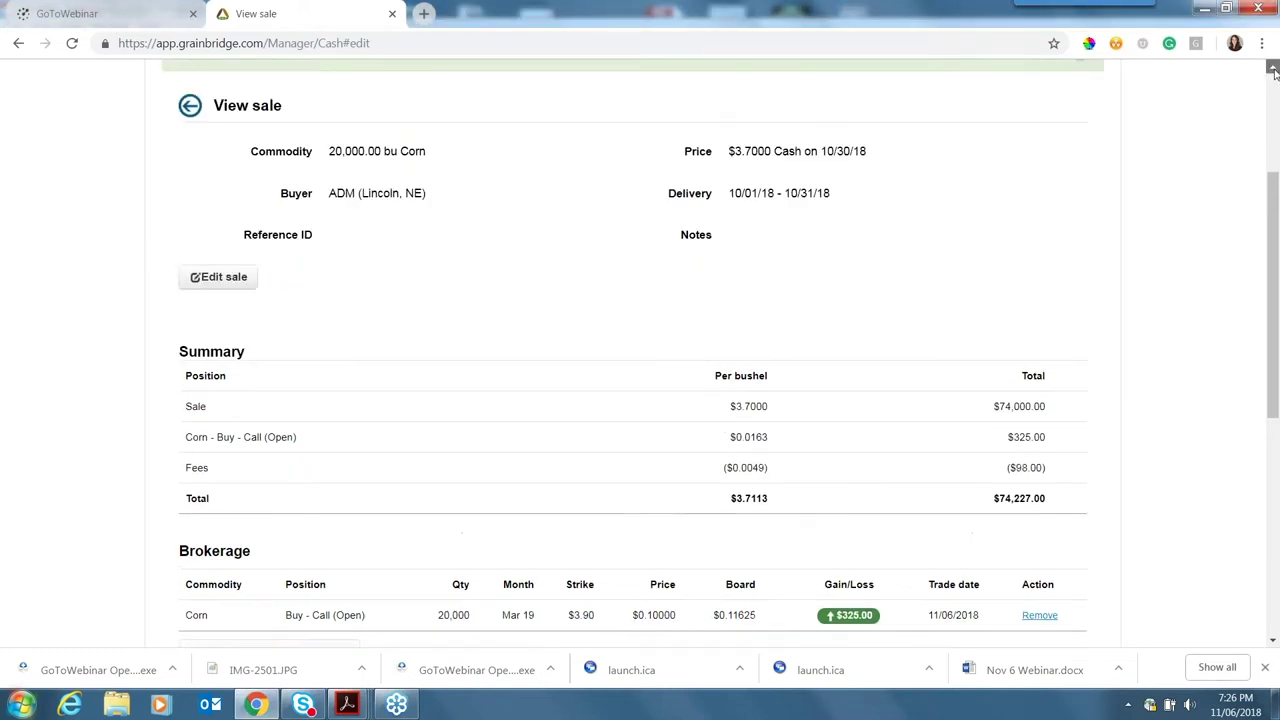
{"action": "left_click", "coordinate": [1273, 68]}
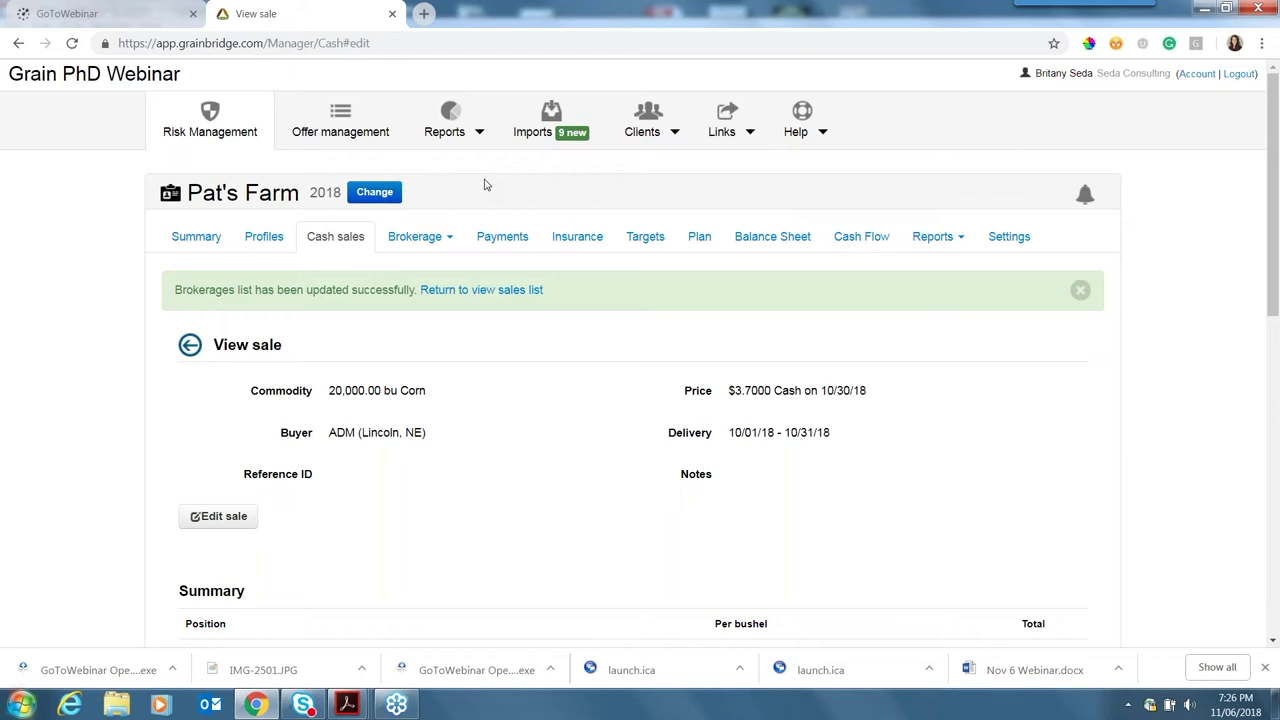
{"action": "left_click", "coordinate": [375, 193]}
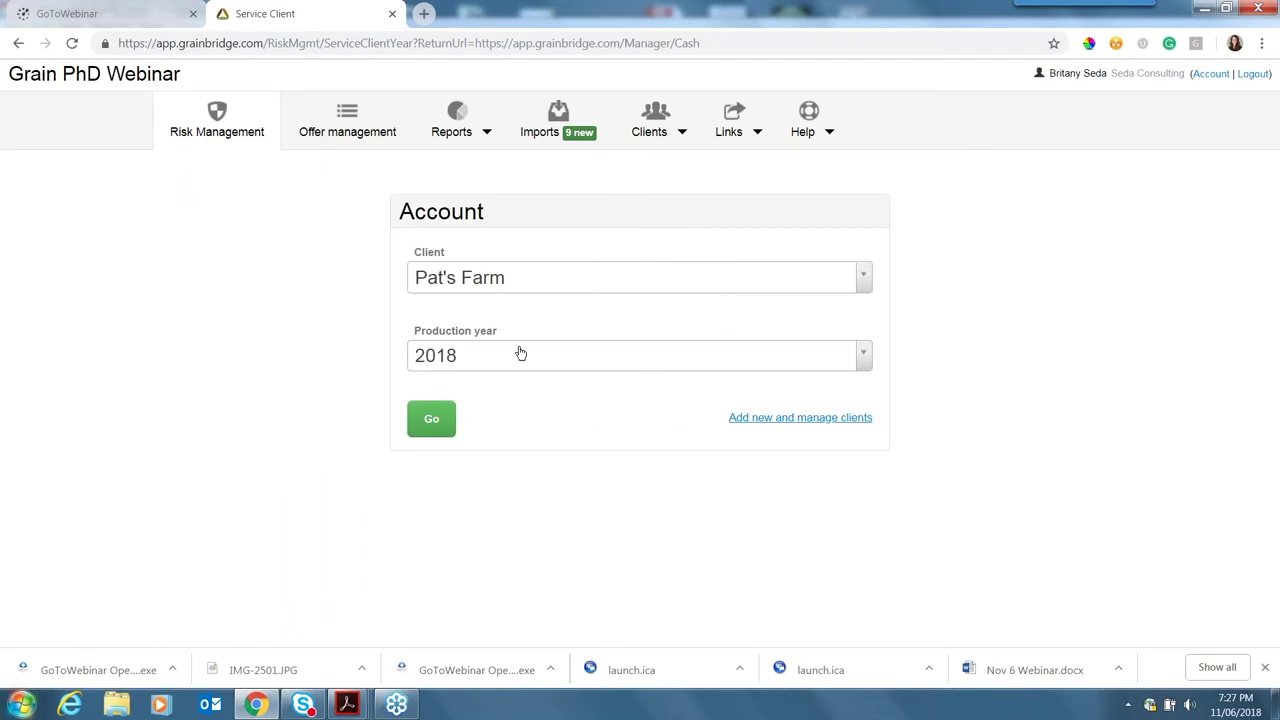
{"action": "left_click", "coordinate": [529, 363]}
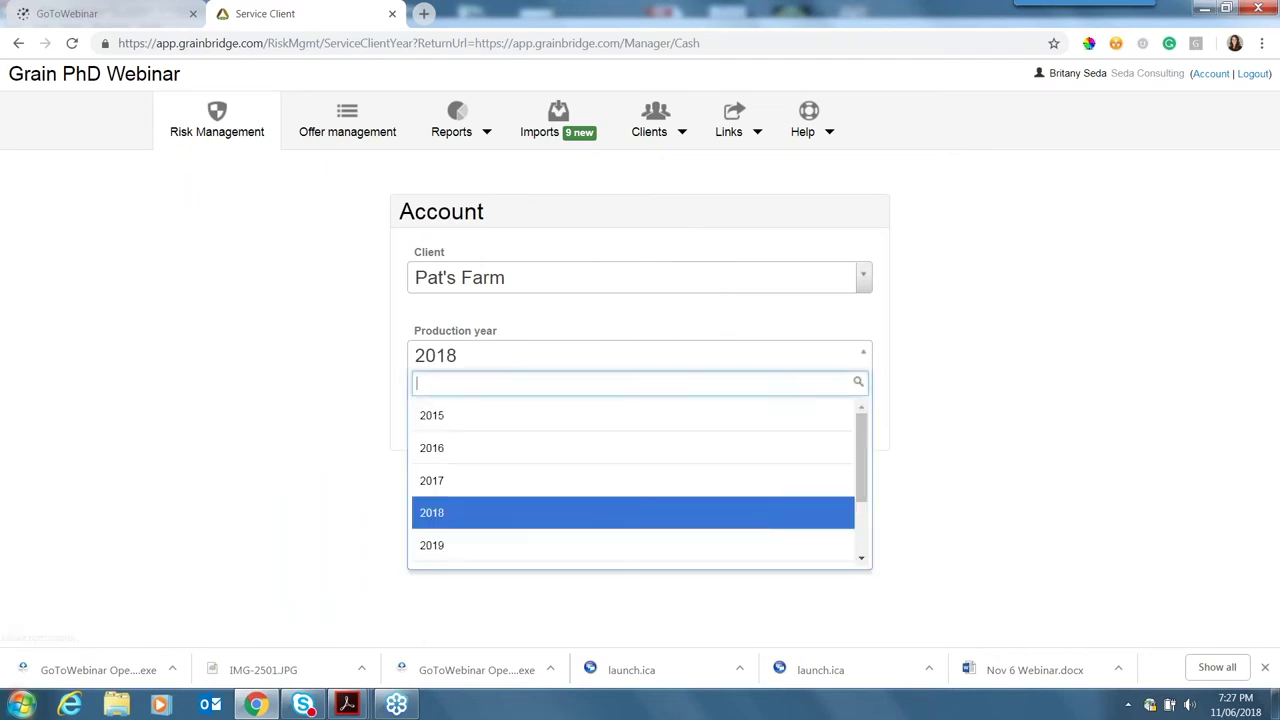
{"action": "left_click", "coordinate": [491, 547]}
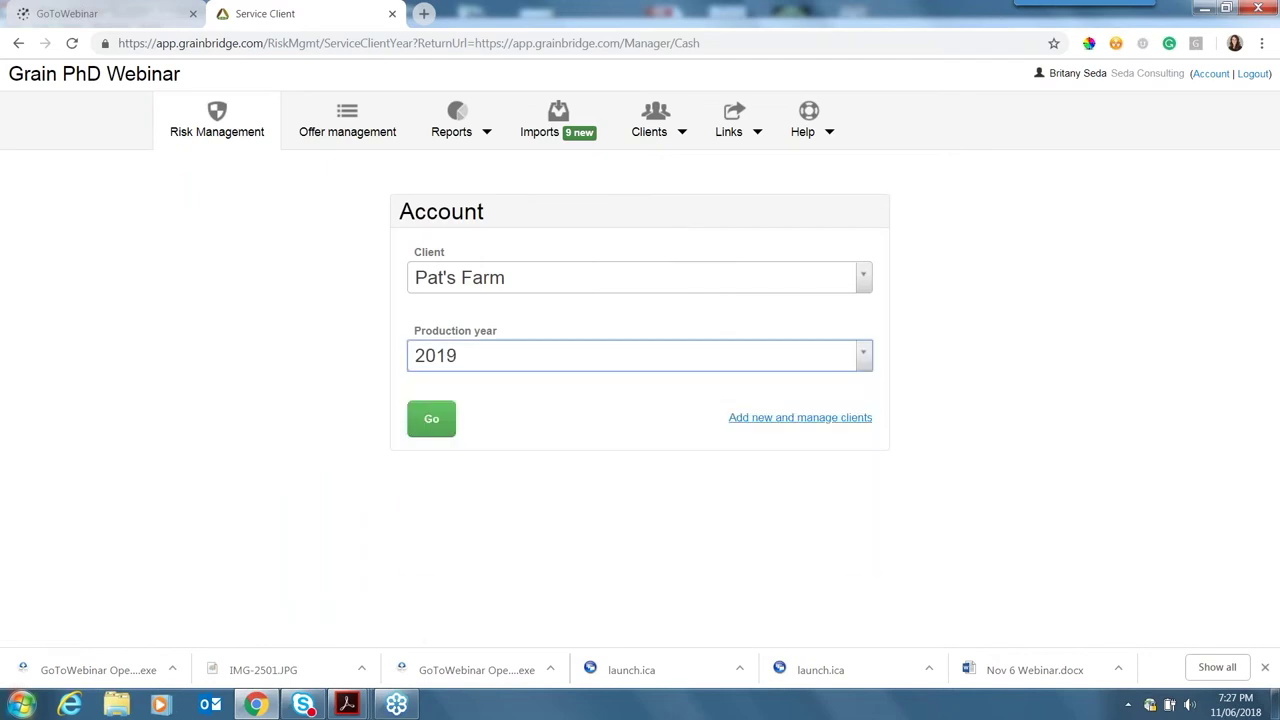
{"action": "left_click", "coordinate": [425, 430]}
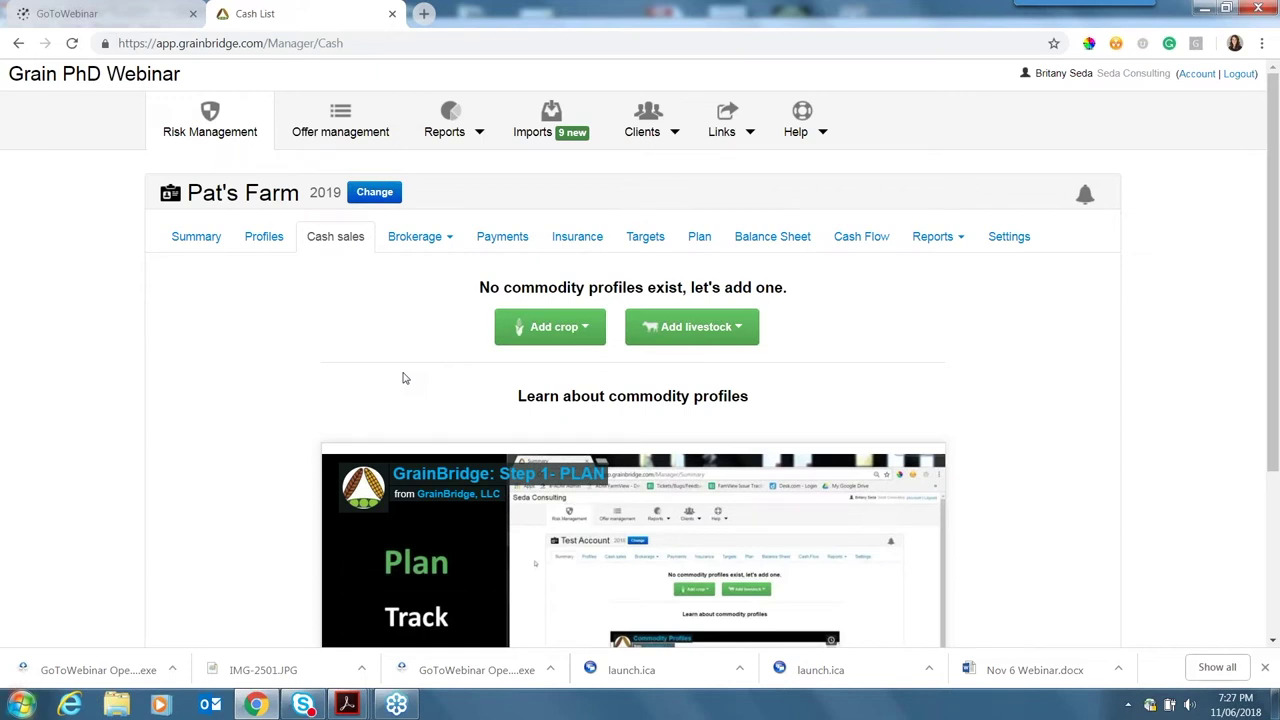
{"action": "scroll", "coordinate": [404, 378], "scroll_direction": "down", "scroll_amount": 3}
{"action": "scroll", "coordinate": [404, 378], "scroll_direction": "up", "scroll_amount": 2}
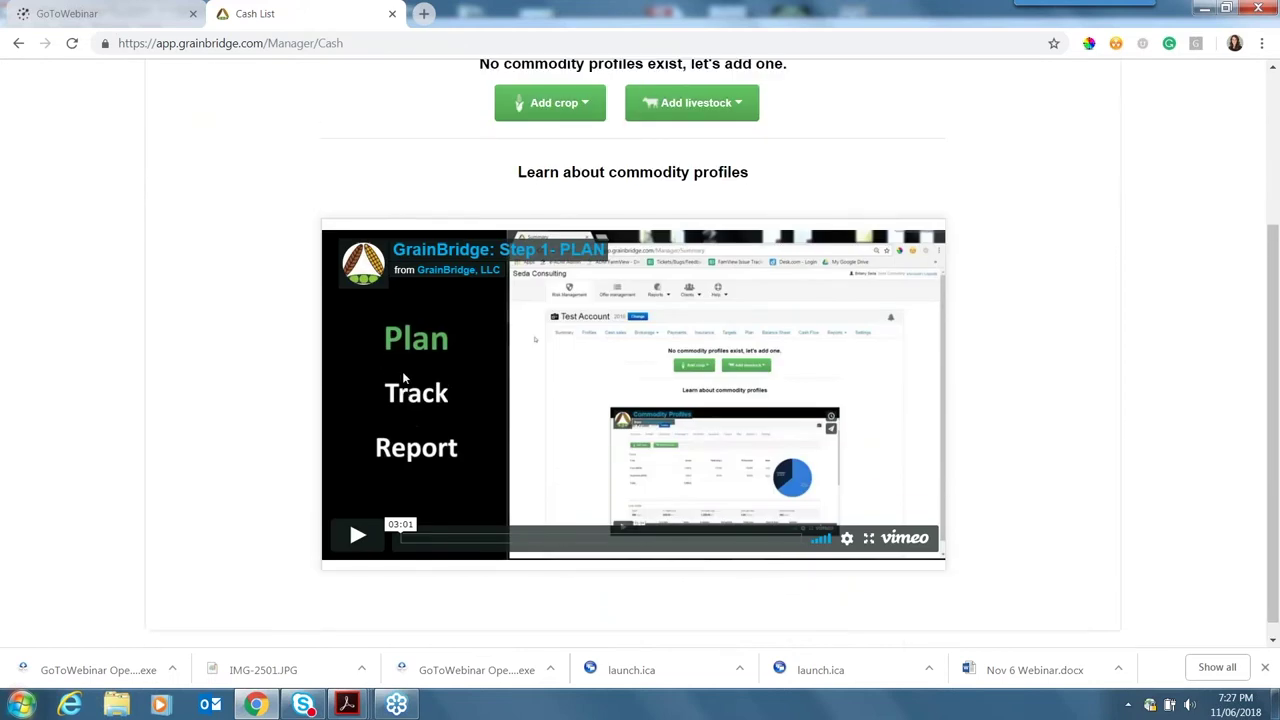
{"action": "scroll", "coordinate": [404, 376], "scroll_direction": "up", "scroll_amount": 1}
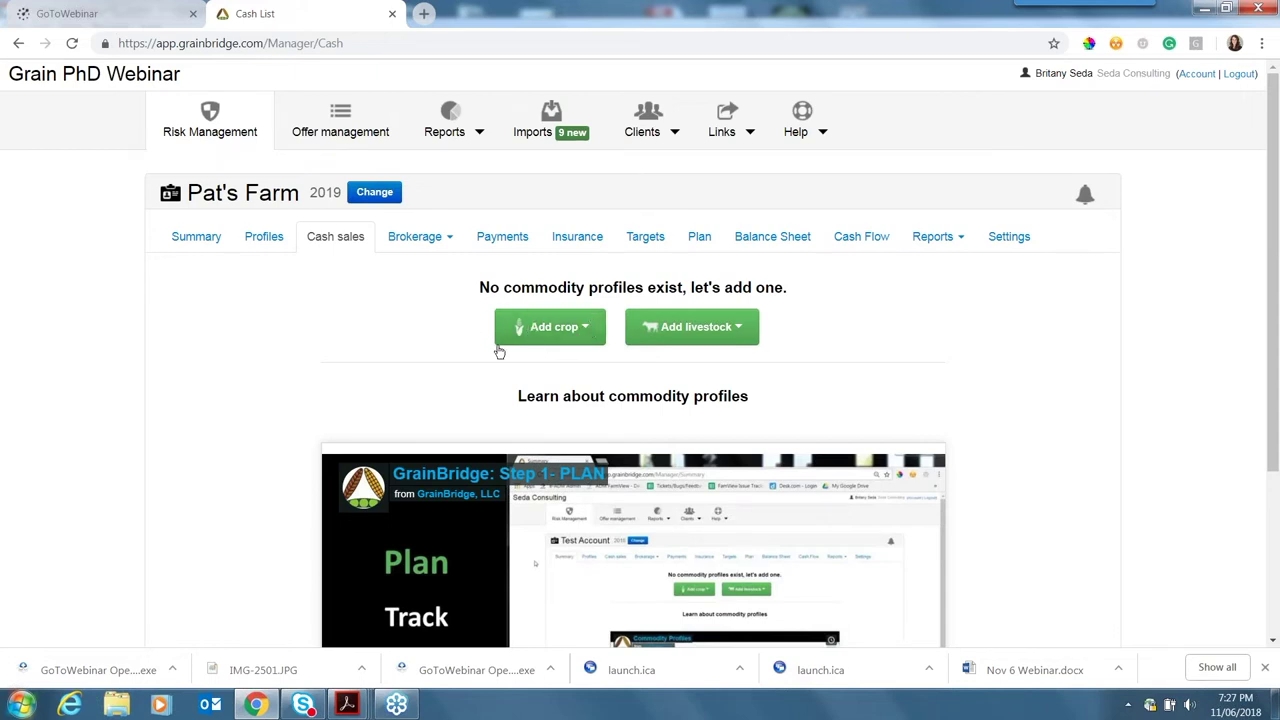
{"action": "left_click", "coordinate": [585, 328]}
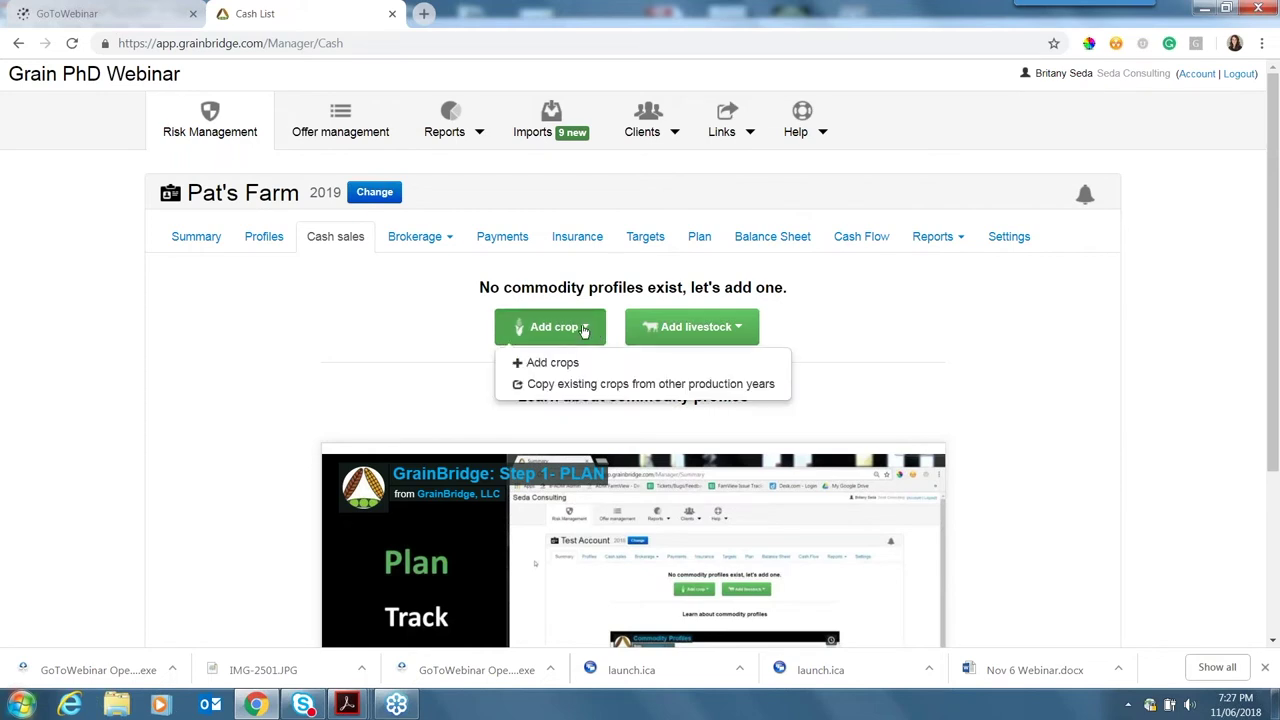
{"action": "left_click", "coordinate": [583, 388]}
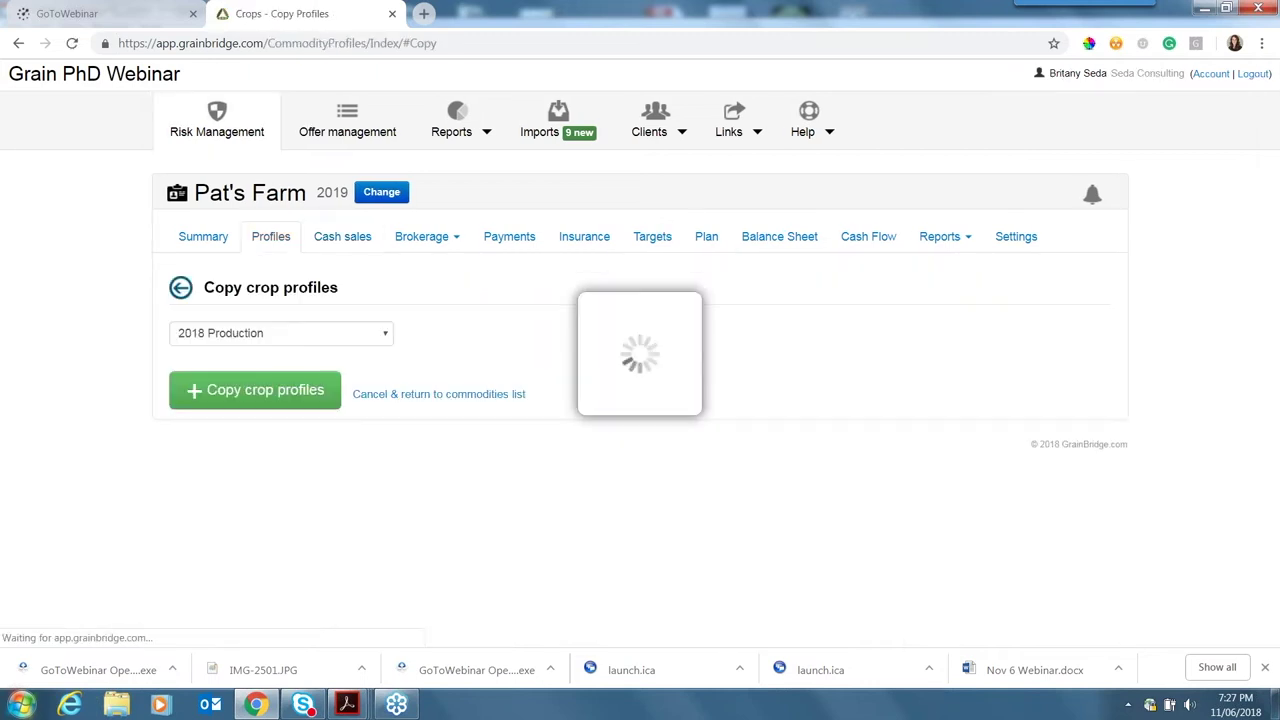
{"action": "left_click", "coordinate": [387, 337]}
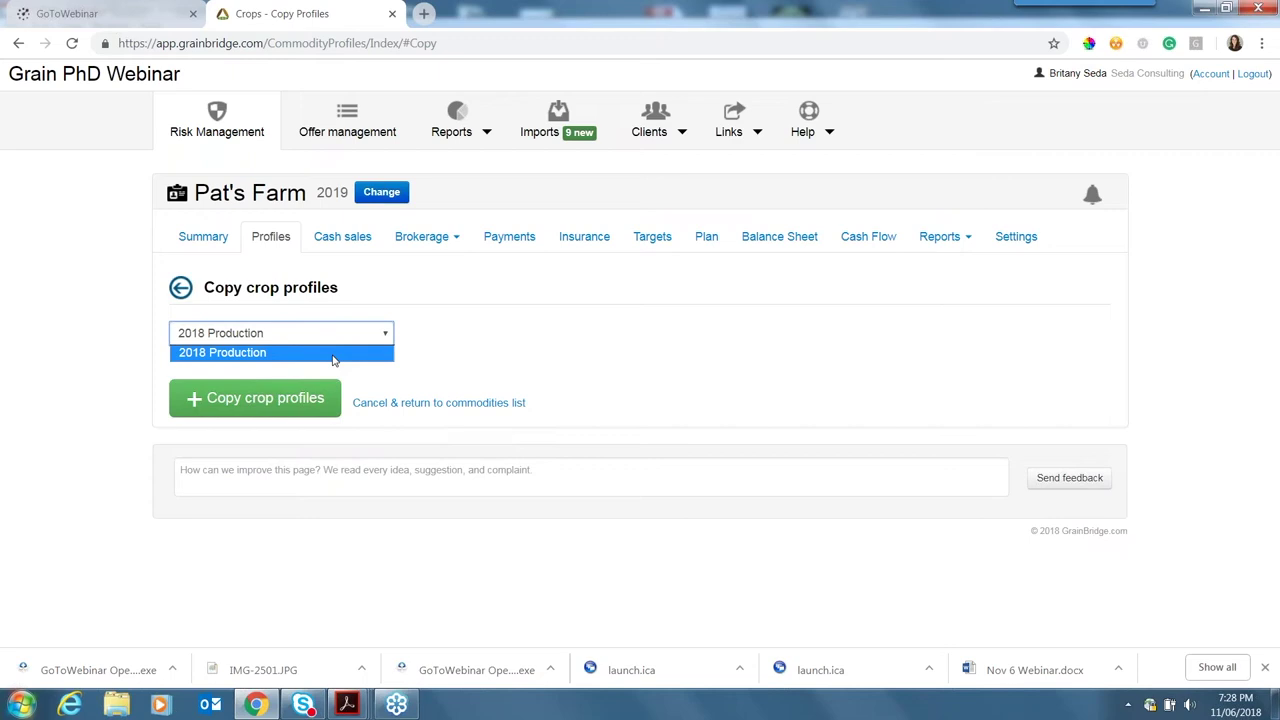
{"action": "left_click", "coordinate": [333, 353]}
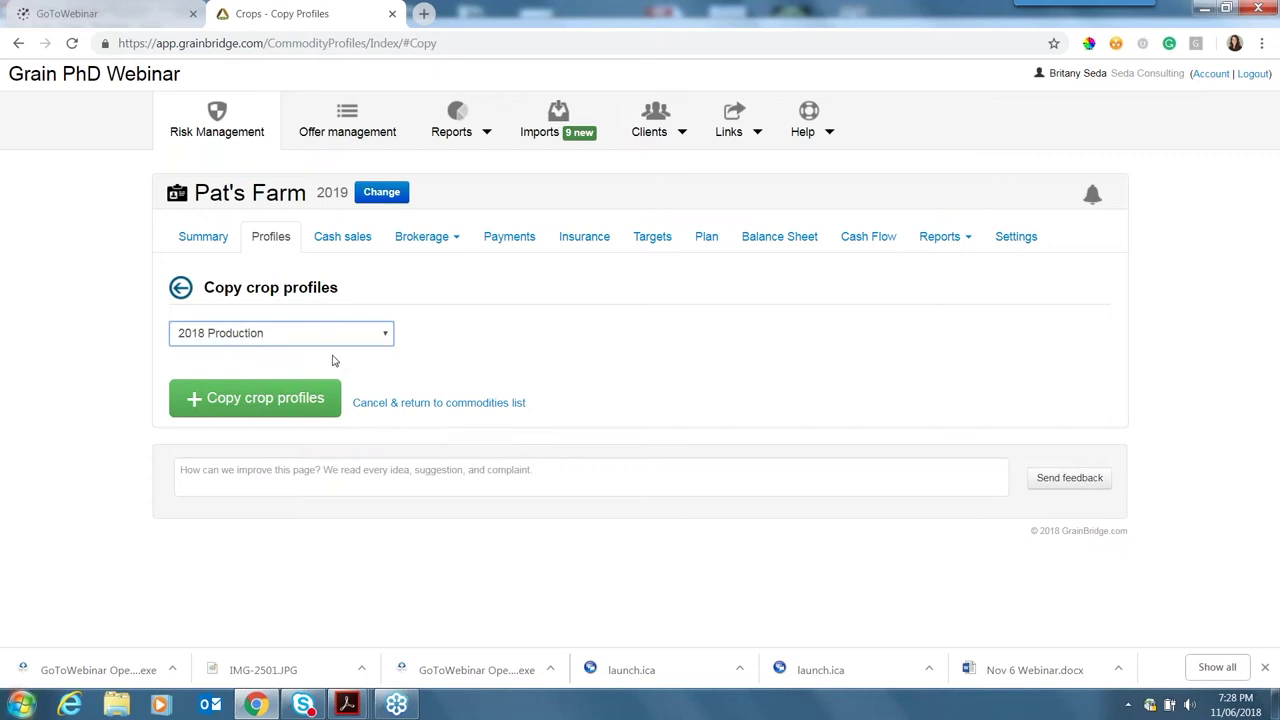
{"action": "left_click", "coordinate": [295, 400]}
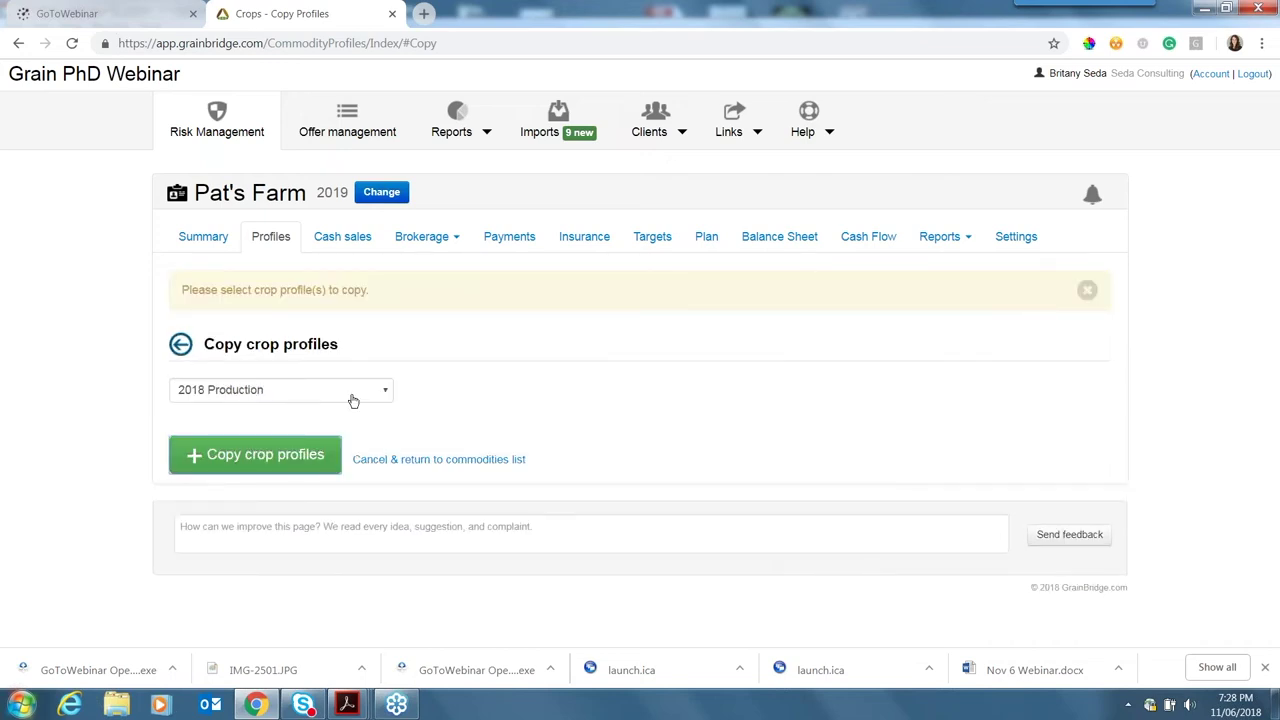
{"action": "left_click", "coordinate": [377, 401]}
{"action": "left_click", "coordinate": [242, 410]}
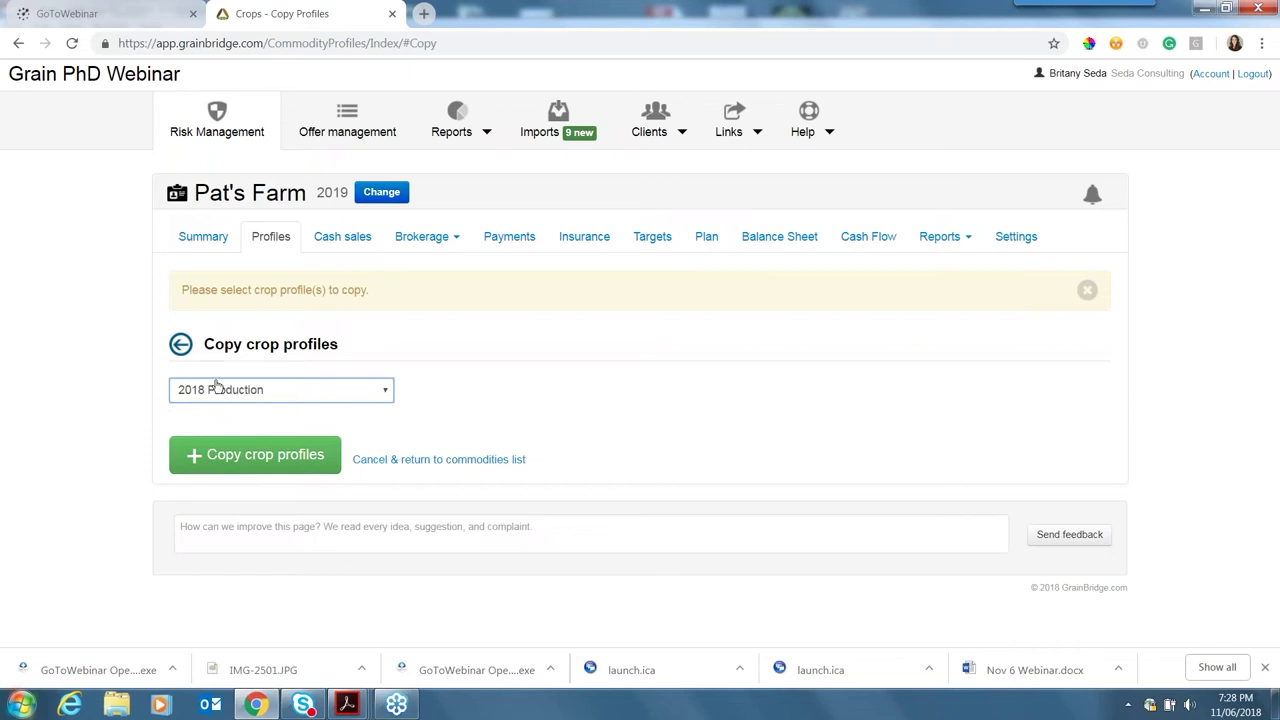
{"action": "left_click", "coordinate": [222, 458]}
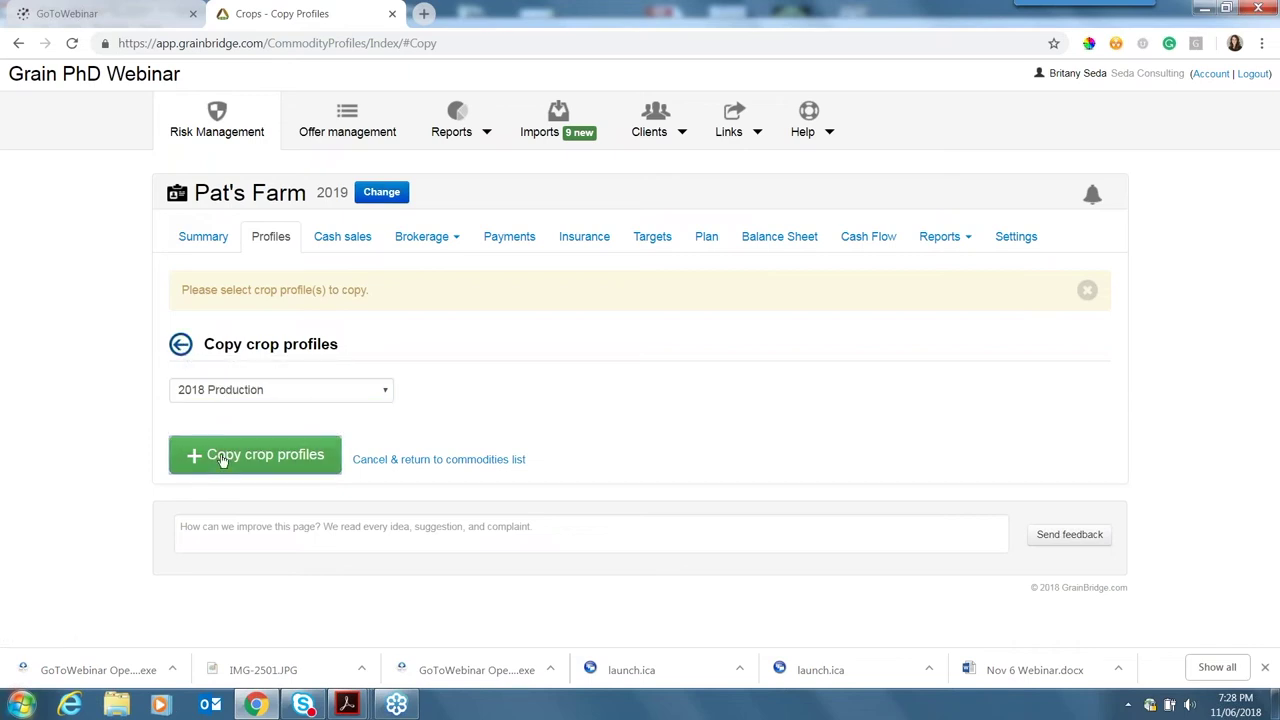
{"action": "left_click", "coordinate": [226, 394]}
{"action": "left_click", "coordinate": [228, 412]}
{"action": "left_click", "coordinate": [181, 344]}
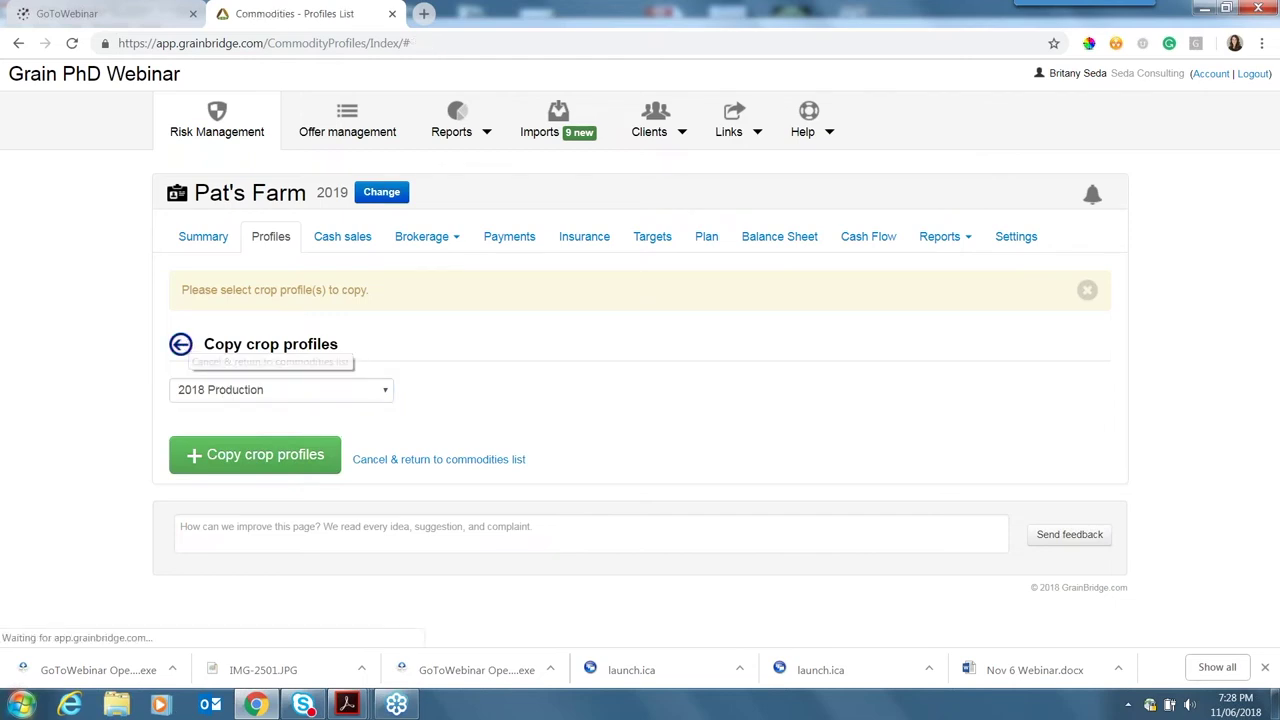
- Copy both the corn and soybean crop profiles from 2018 Production into the 2019 production year
{"action": "left_click", "coordinate": [561, 320]}
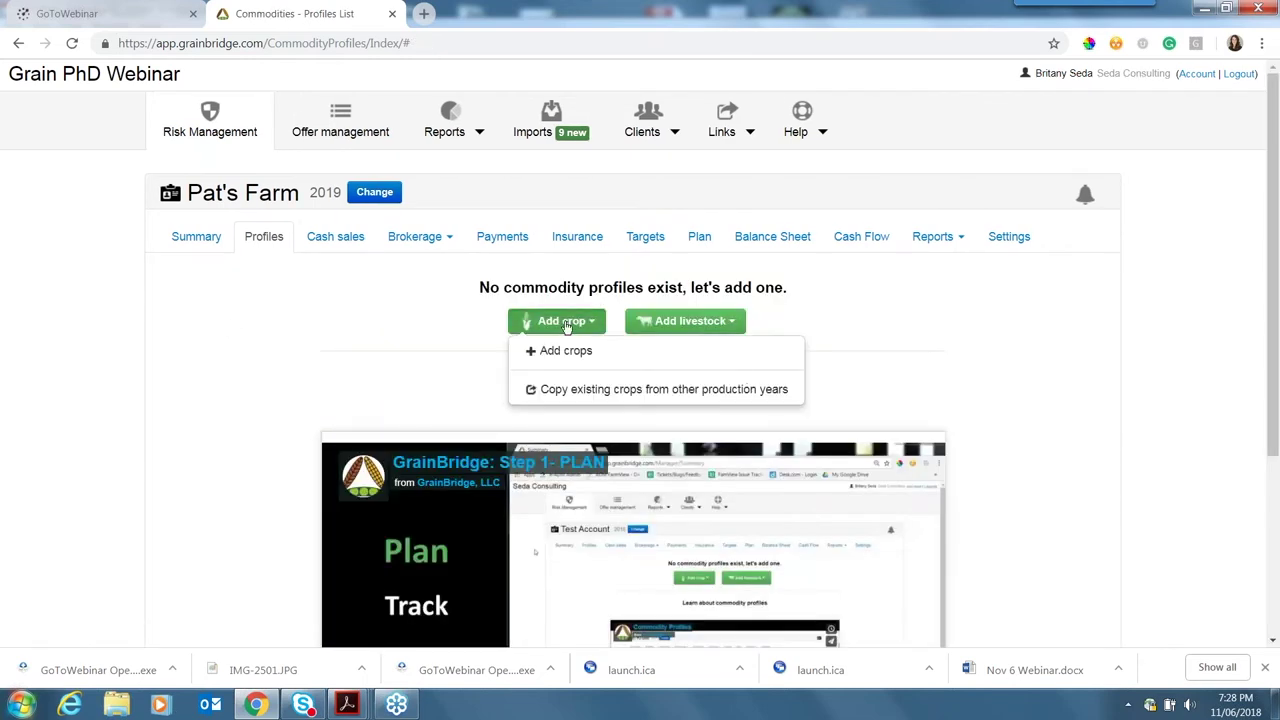
{"action": "left_click", "coordinate": [565, 396]}
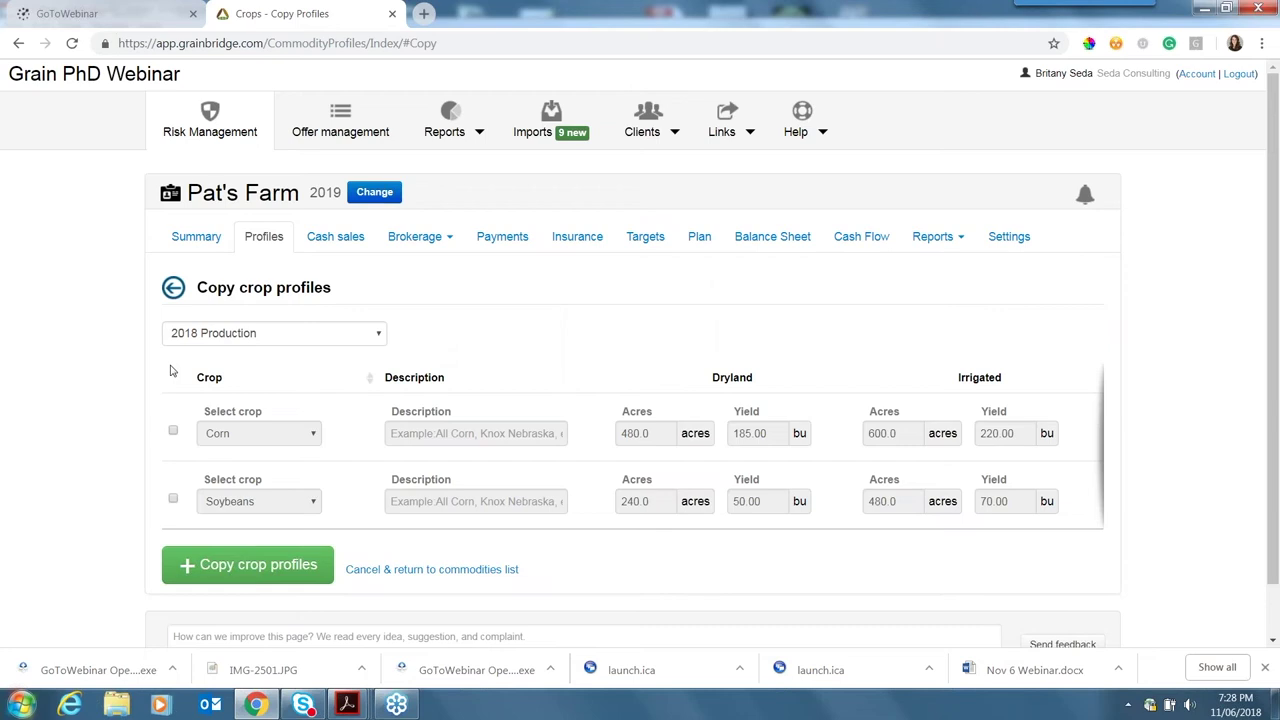
{"action": "left_click", "coordinate": [174, 434]}
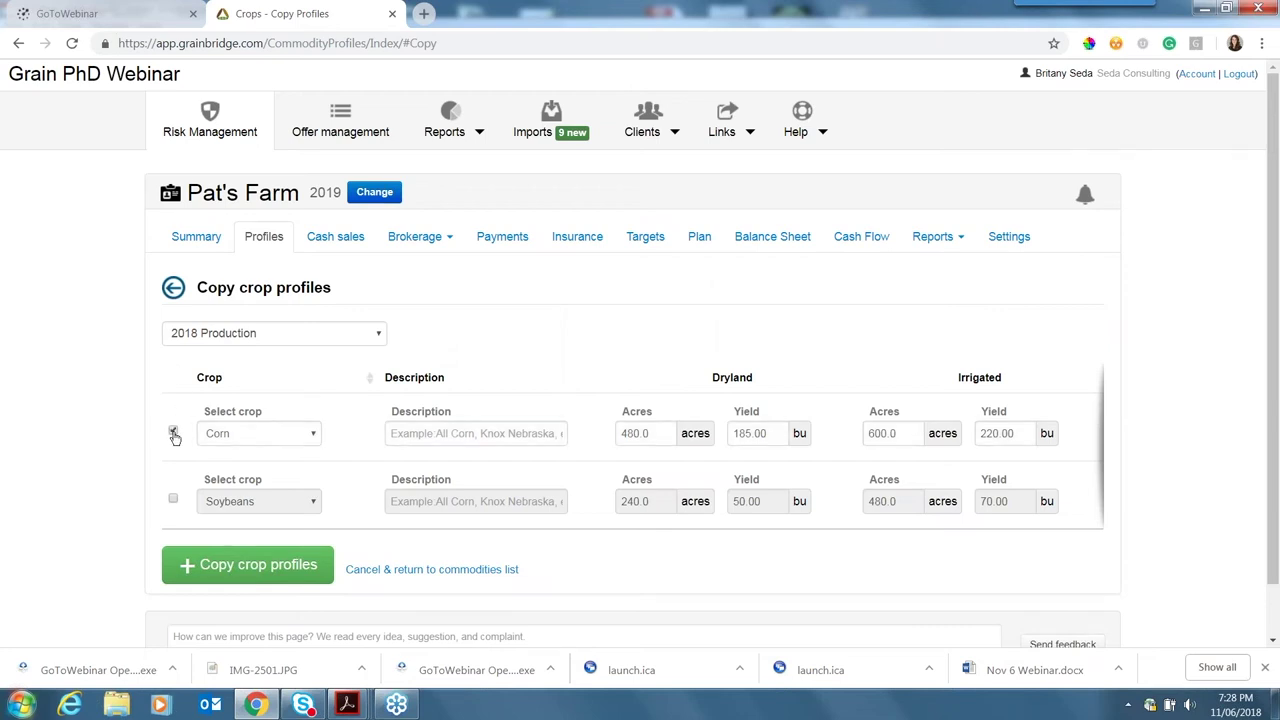
{"action": "left_click", "coordinate": [174, 500]}
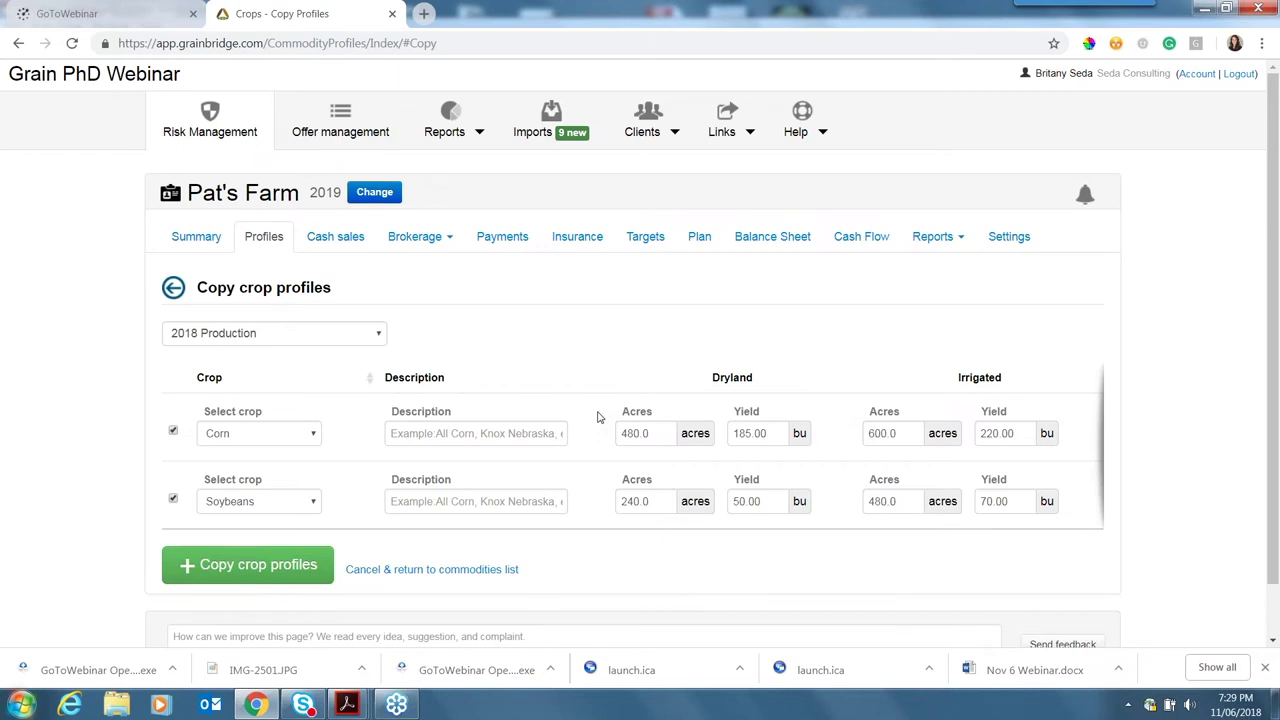
{"action": "scroll", "coordinate": [598, 417], "scroll_direction": "down", "scroll_amount": 1}
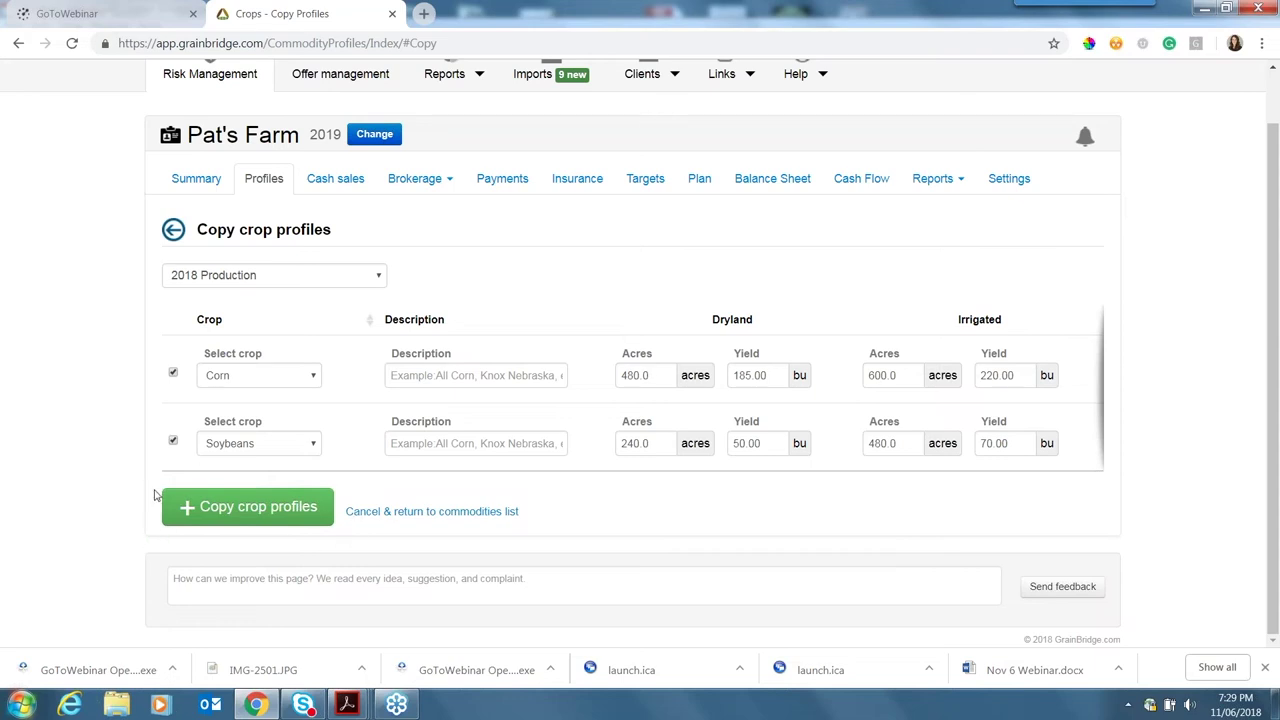
{"action": "left_click", "coordinate": [257, 512]}
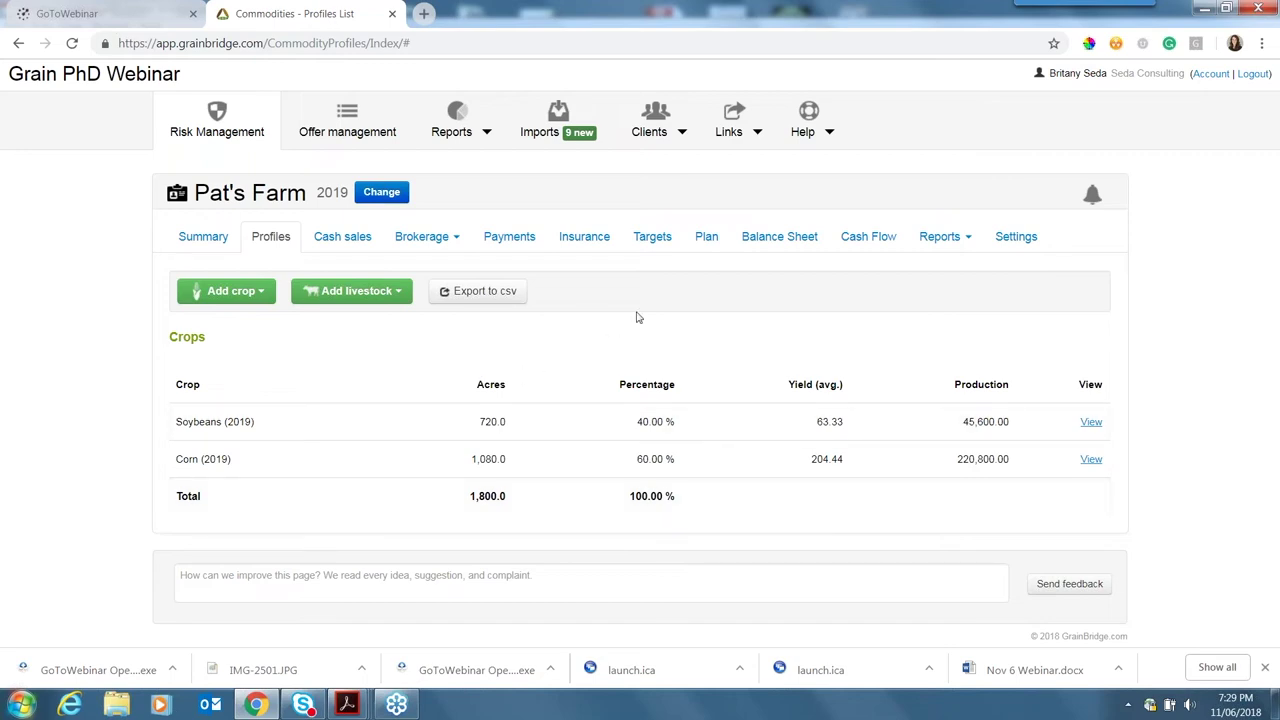
- Copy the 2018 Production plan into 2019, taking Soybeans (2019) expenses from Soybeans (2018) and Corn (2019) expenses from Corn (2018)
{"action": "left_click", "coordinate": [705, 236]}
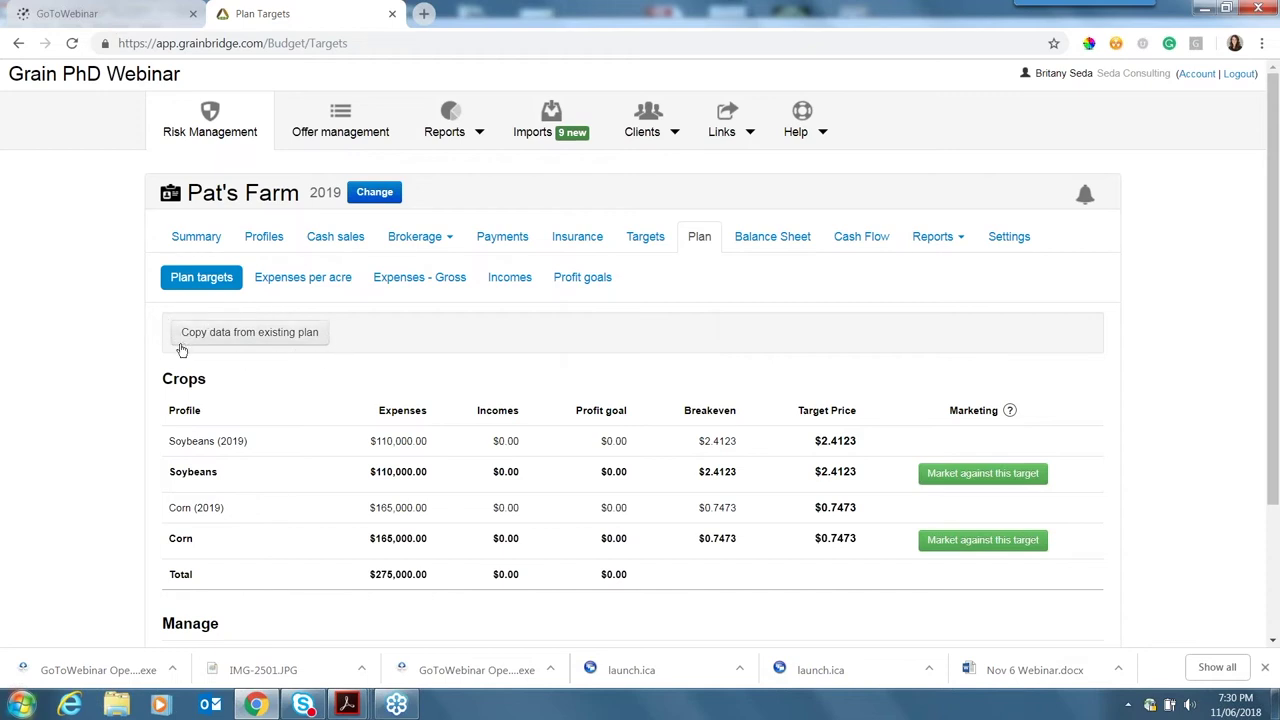
{"action": "left_click", "coordinate": [238, 340]}
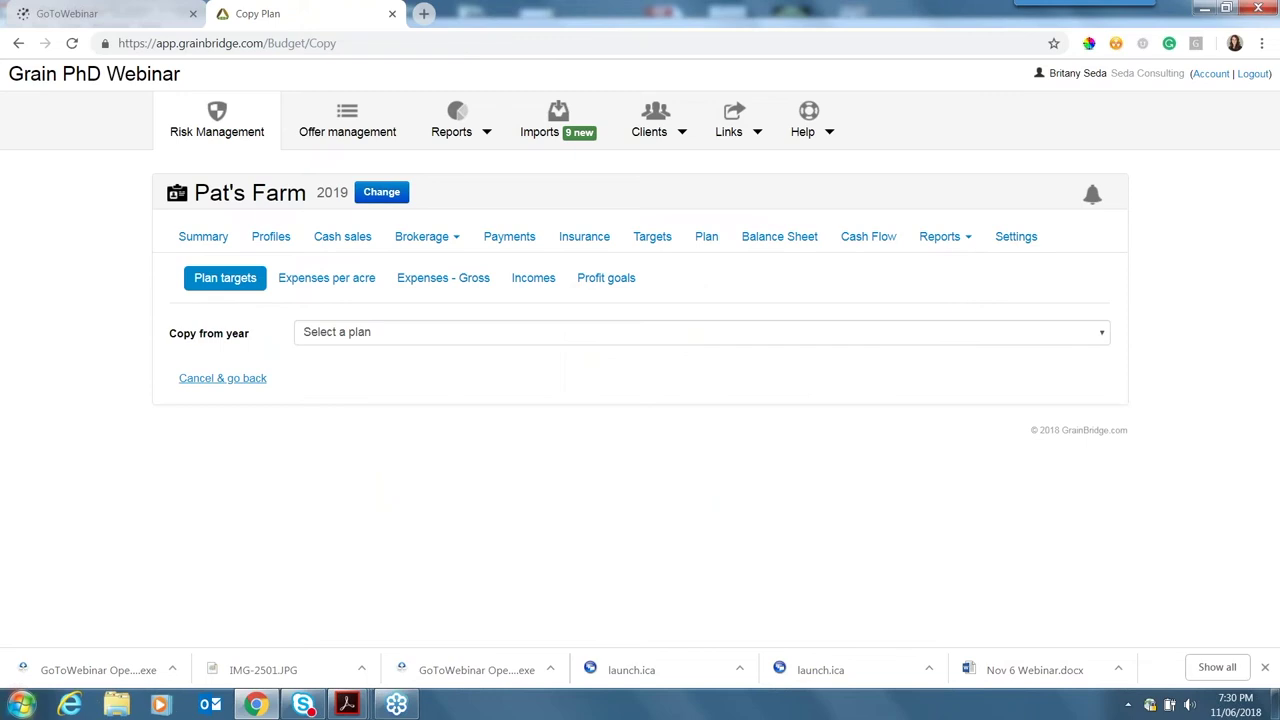
{"action": "left_click", "coordinate": [385, 335]}
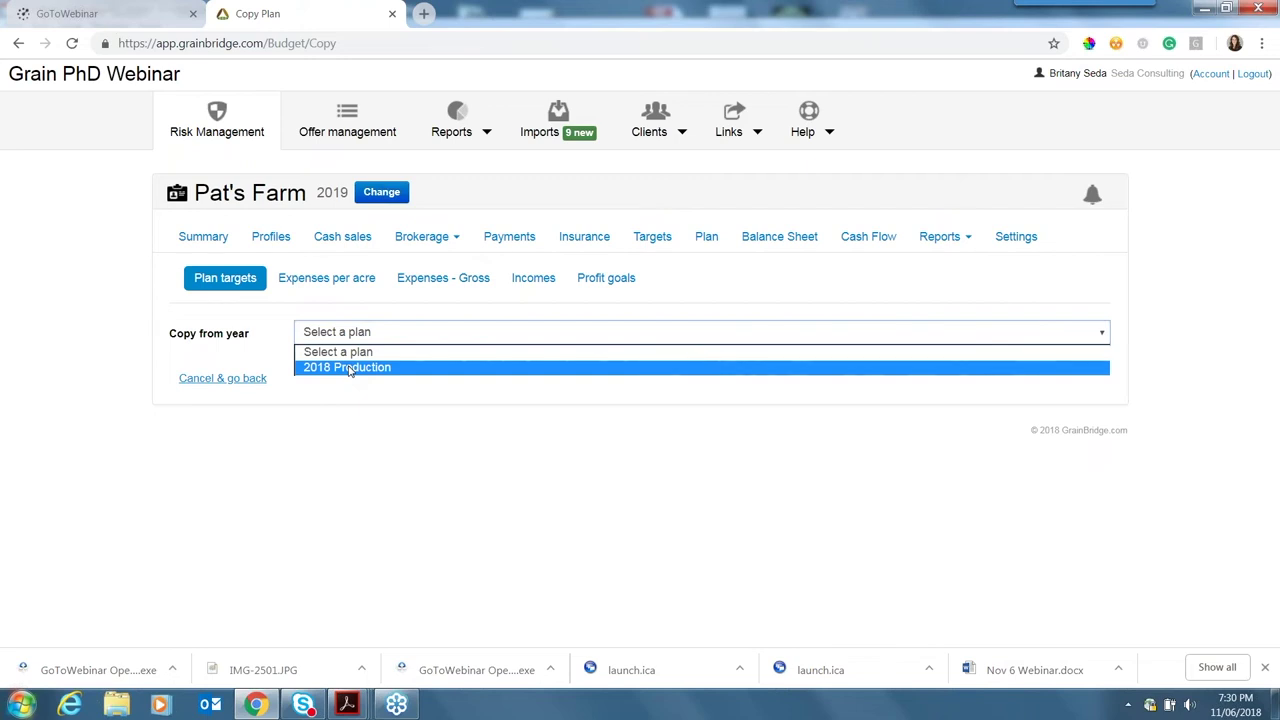
{"action": "left_click", "coordinate": [348, 368]}
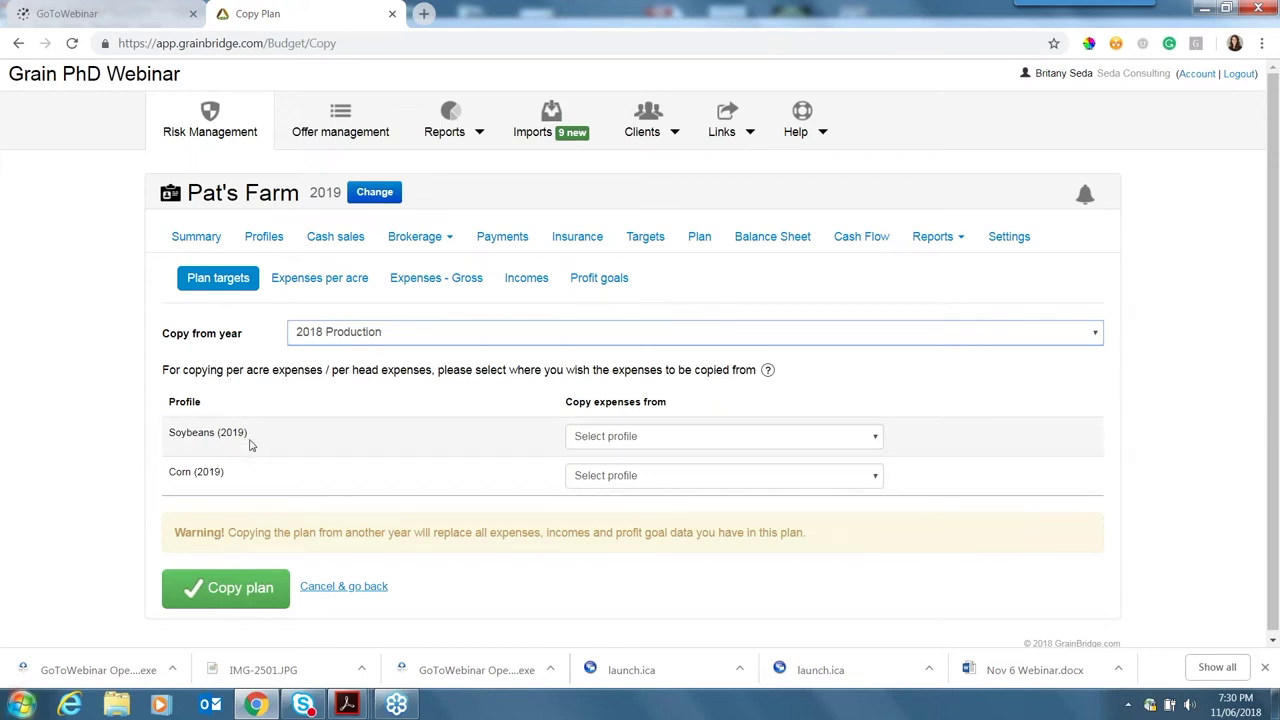
{"action": "left_click", "coordinate": [717, 443]}
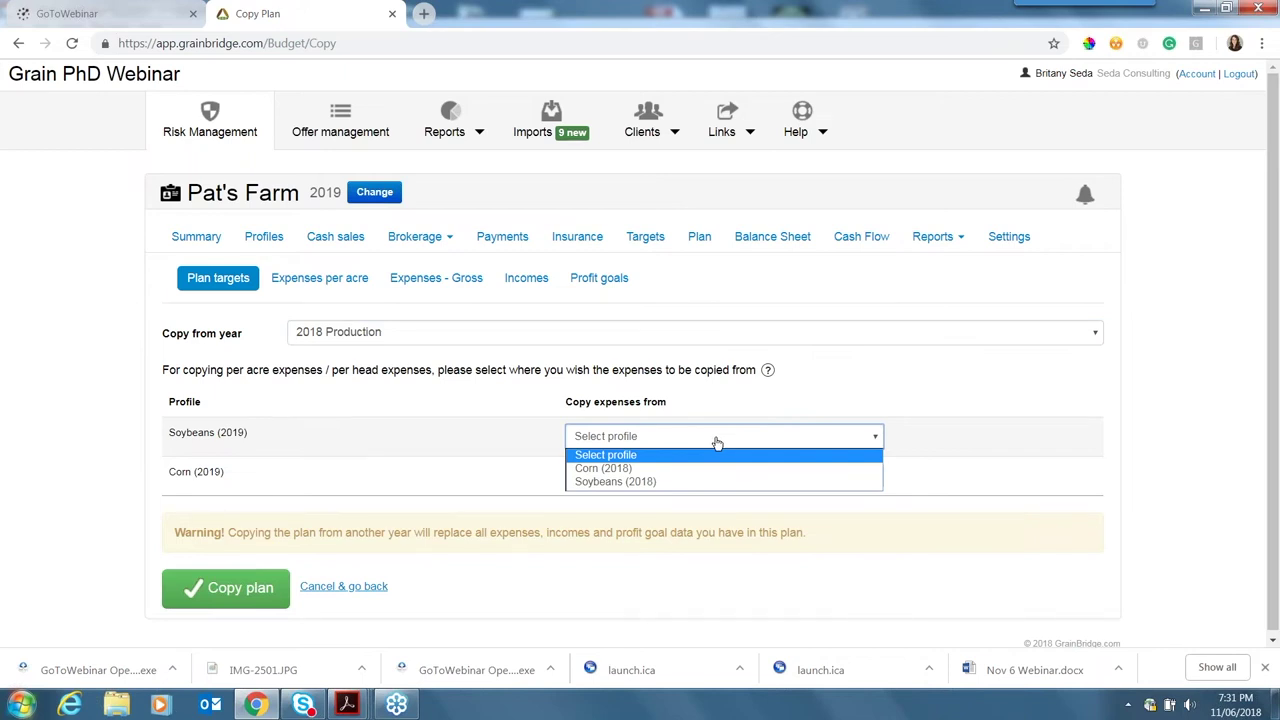
{"action": "left_click", "coordinate": [620, 483]}
{"action": "left_click", "coordinate": [623, 476]}
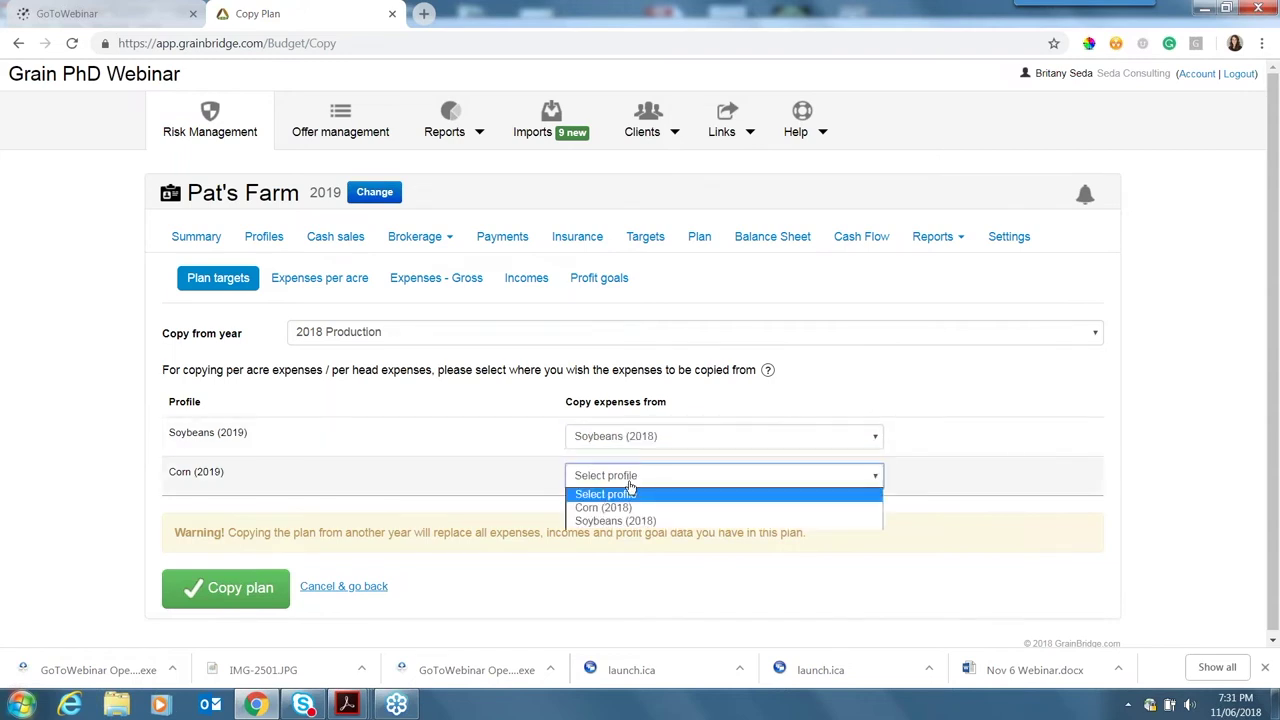
{"action": "left_click", "coordinate": [623, 510]}
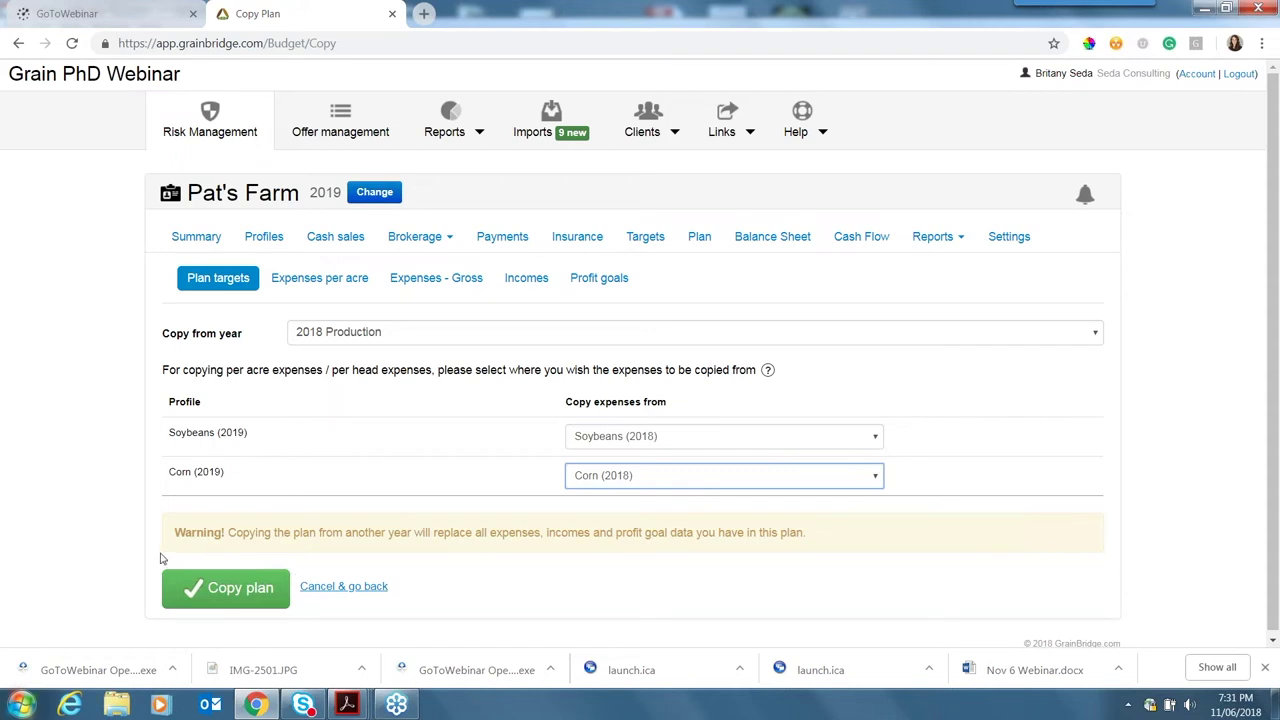
{"action": "left_click", "coordinate": [247, 597]}
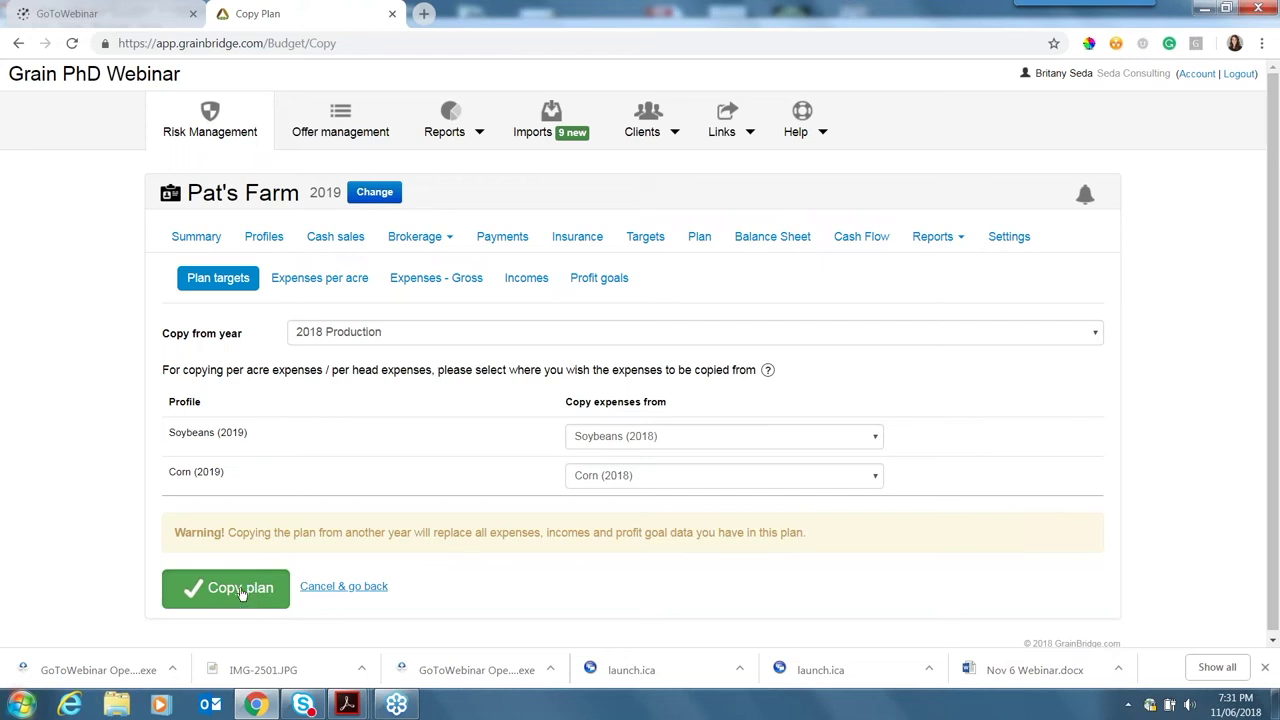
{"action": "left_click", "coordinate": [216, 592]}
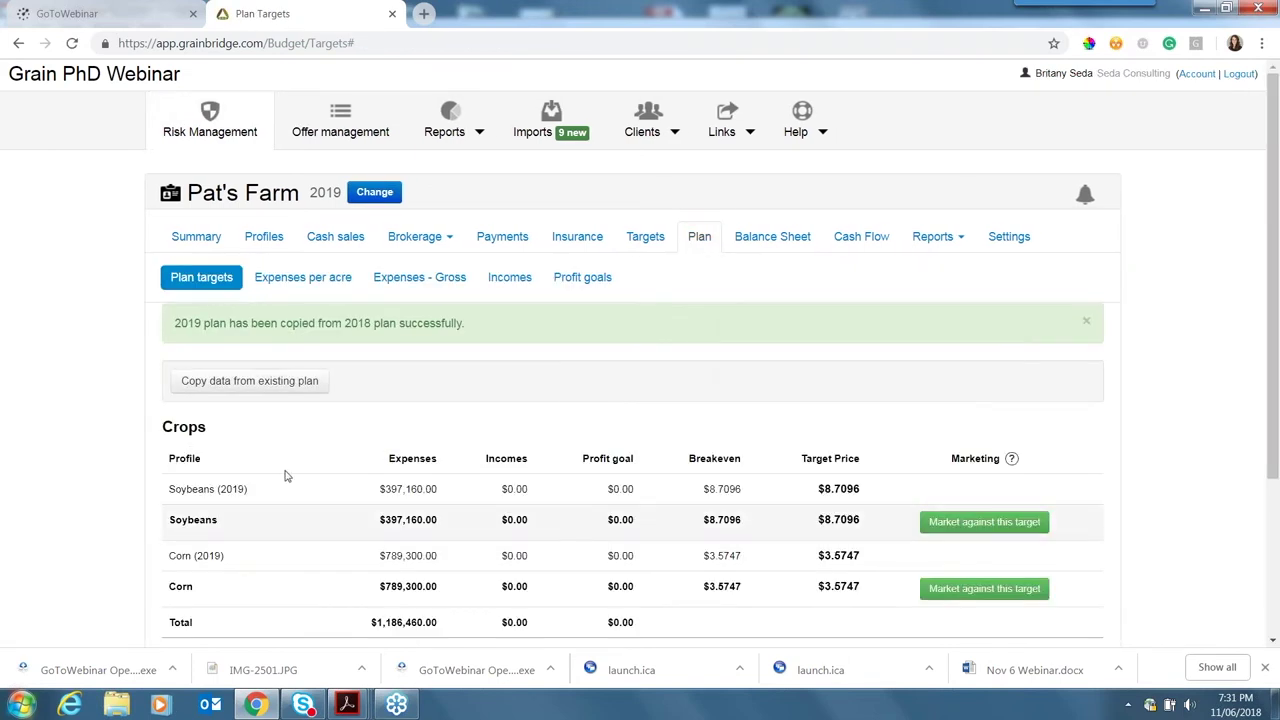
- Set the dryland seed expense for Soybeans (2019) to 52.00 per acre in the 2019 plan
{"action": "left_click", "coordinate": [305, 278]}
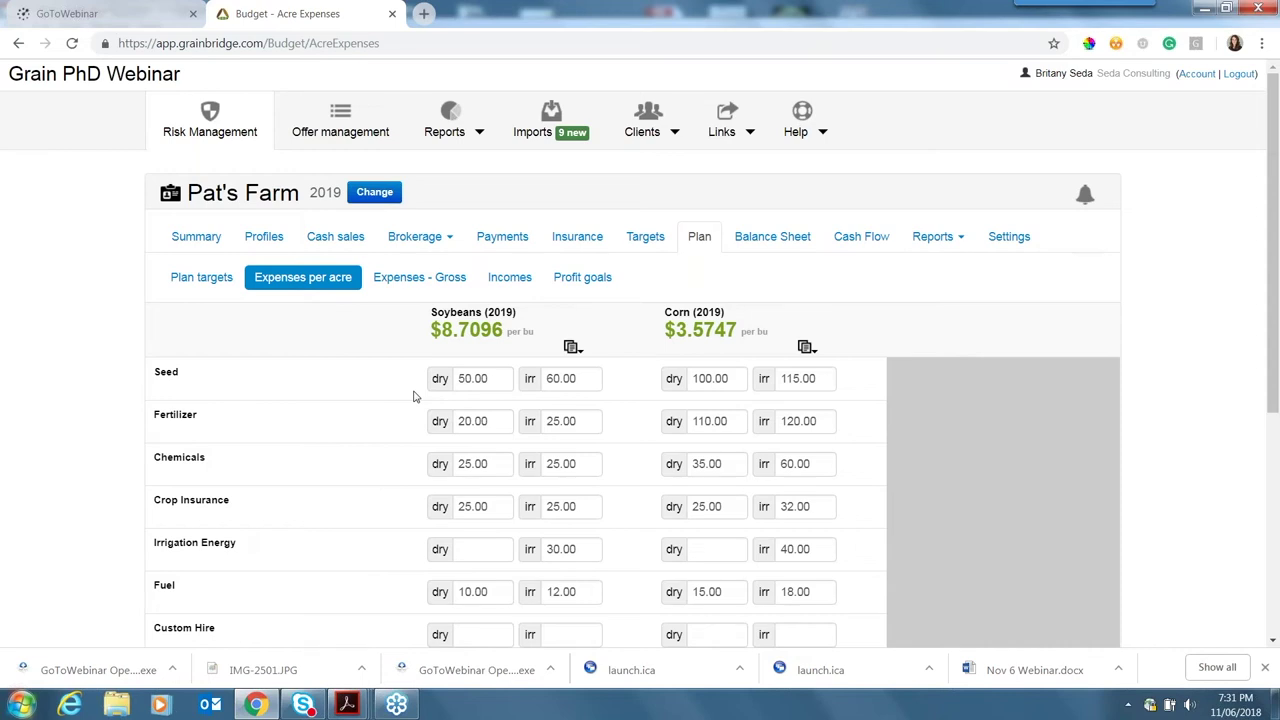
{"action": "scroll", "coordinate": [413, 397], "scroll_direction": "down", "scroll_amount": 2}
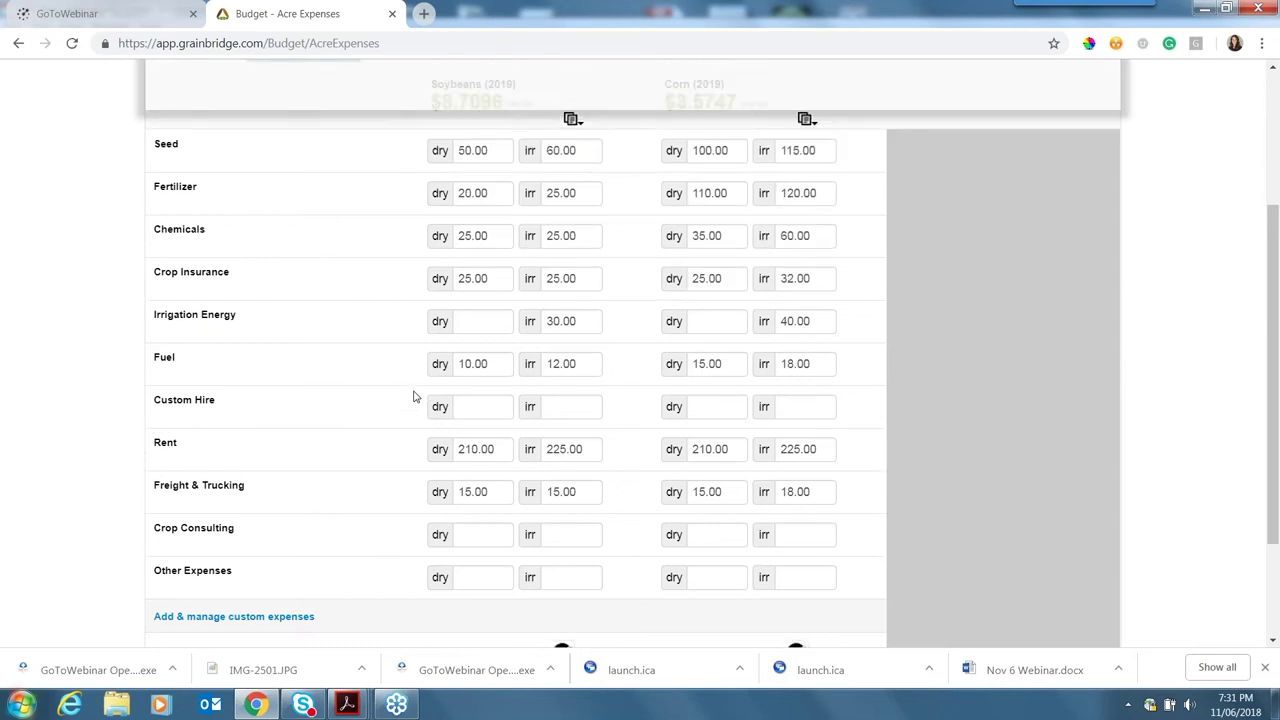
{"action": "scroll", "coordinate": [413, 397], "scroll_direction": "up", "scroll_amount": 1}
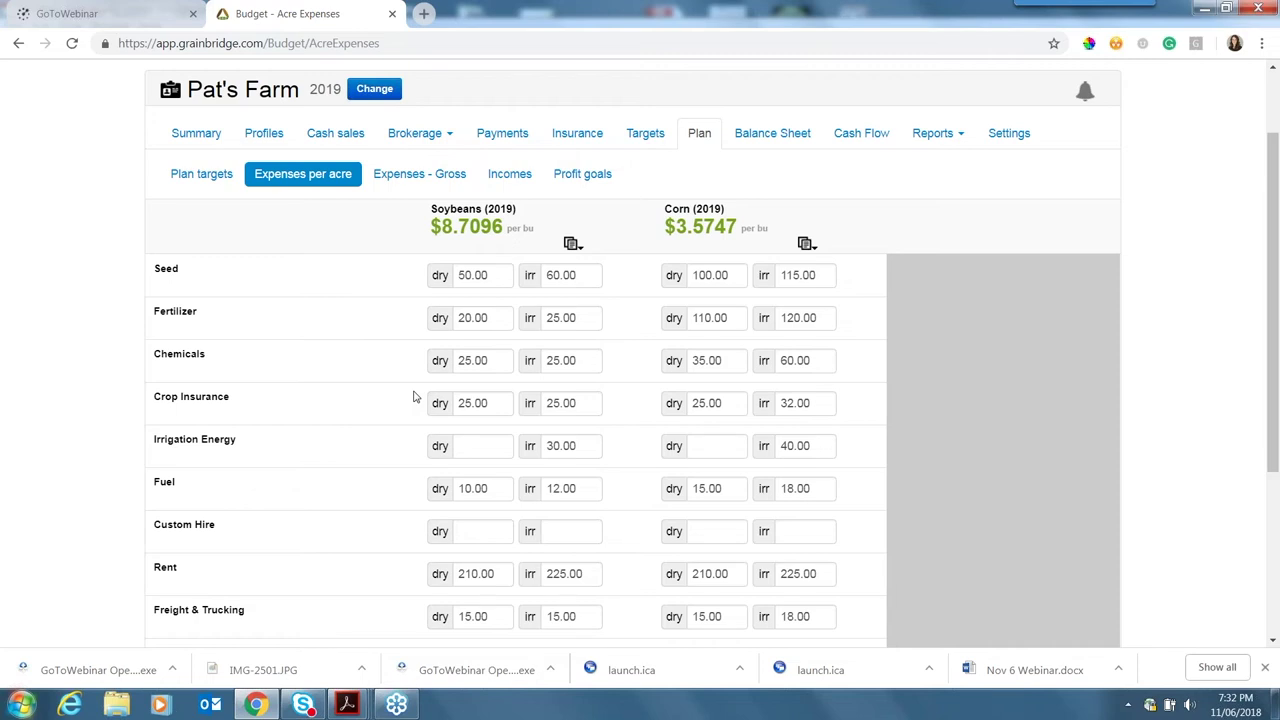
{"action": "left_click", "coordinate": [488, 273]}
{"action": "key", "text": "BackSpace"}
{"action": "type", "text": "2"}
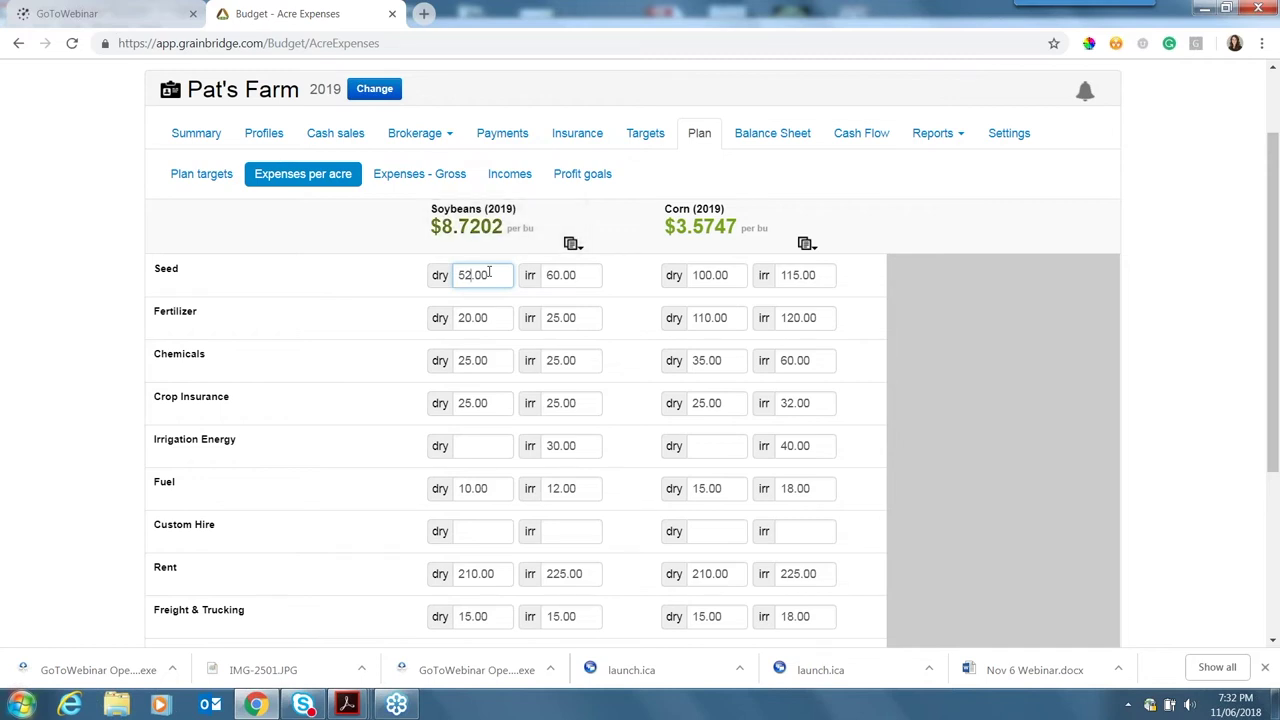
- Switch the farm account back to the 2018 production year
{"action": "left_click", "coordinate": [389, 265]}
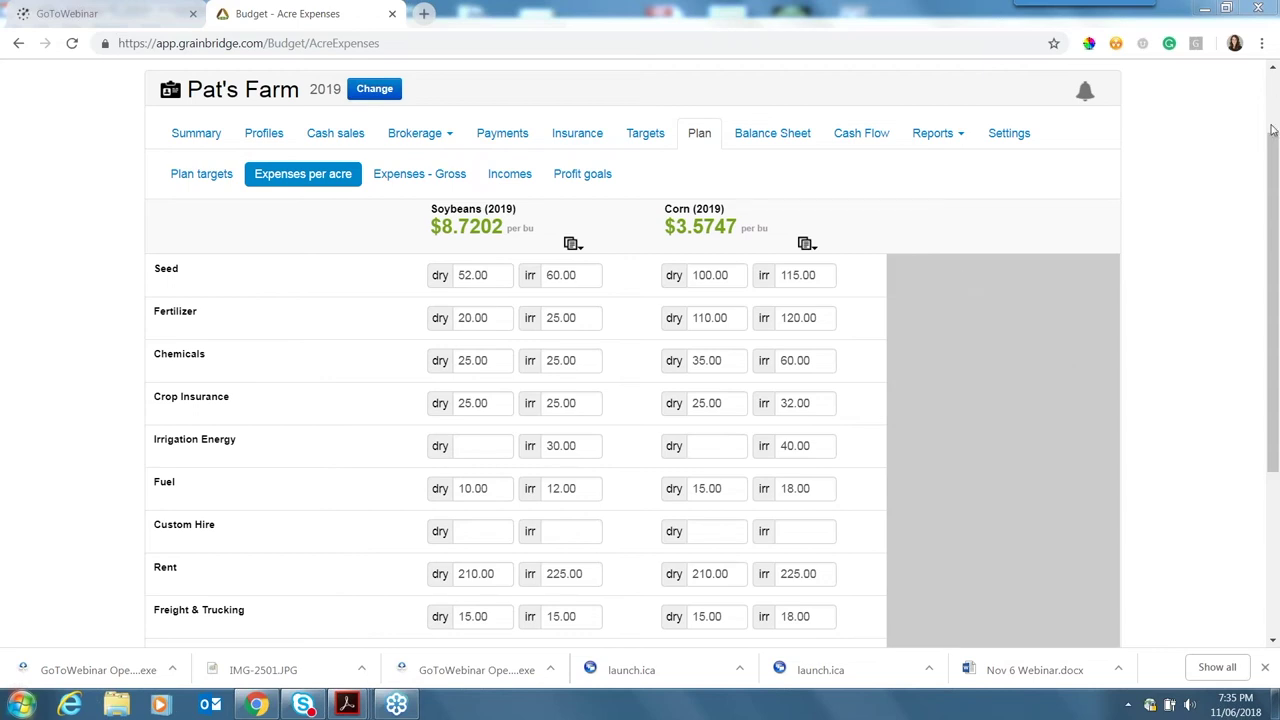
{"action": "scroll", "coordinate": [1273, 124], "scroll_direction": "up", "scroll_amount": 1}
{"action": "scroll", "coordinate": [1273, 124], "scroll_direction": "up", "scroll_amount": 2}
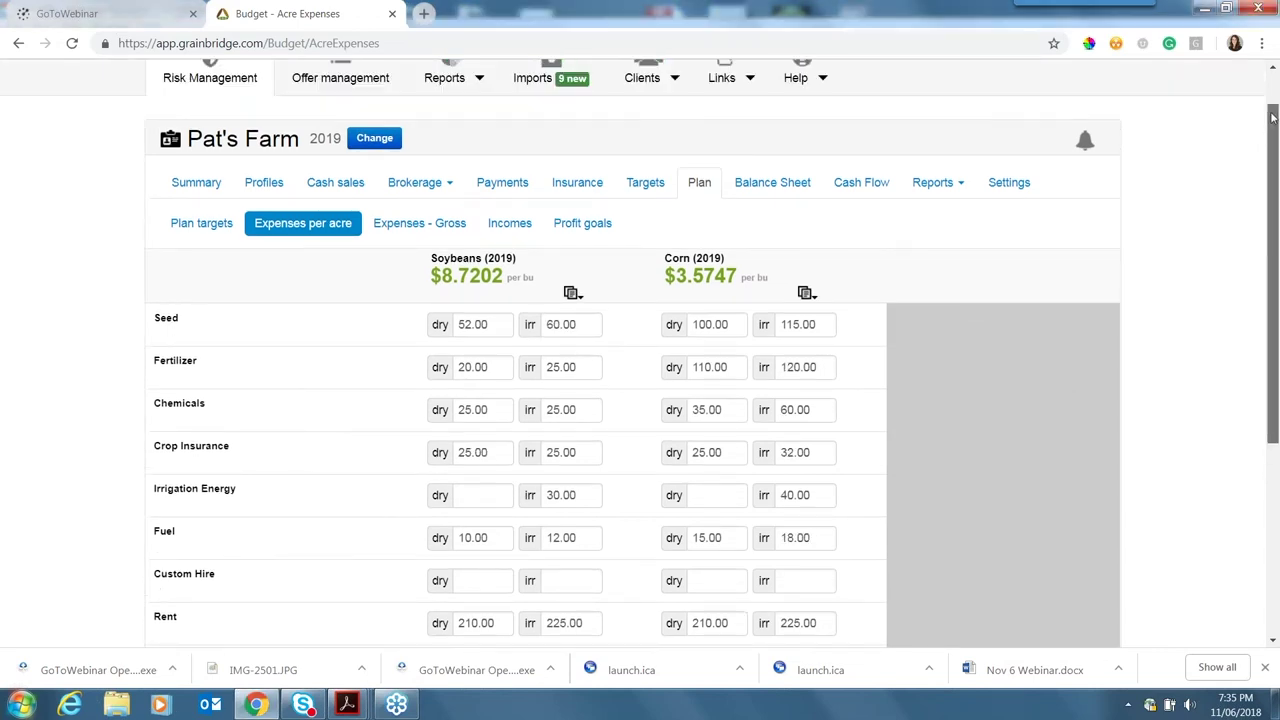
{"action": "left_click", "coordinate": [374, 166]}
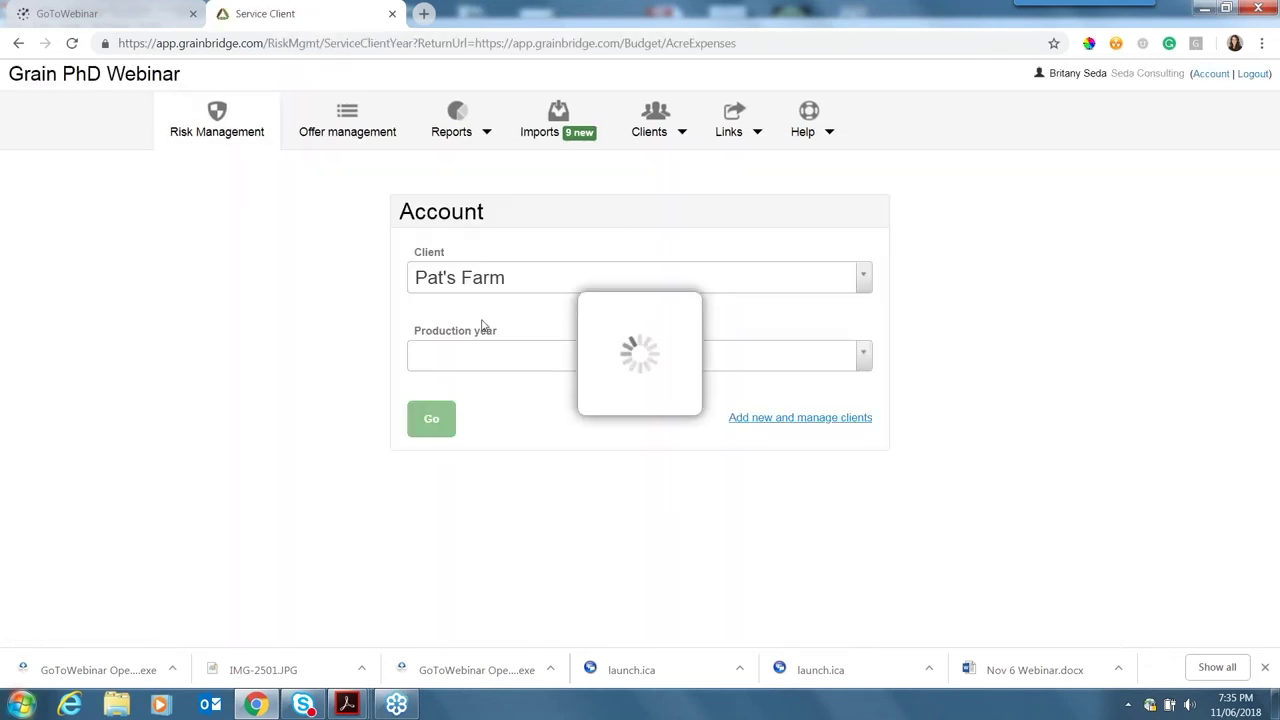
{"action": "left_click", "coordinate": [468, 362]}
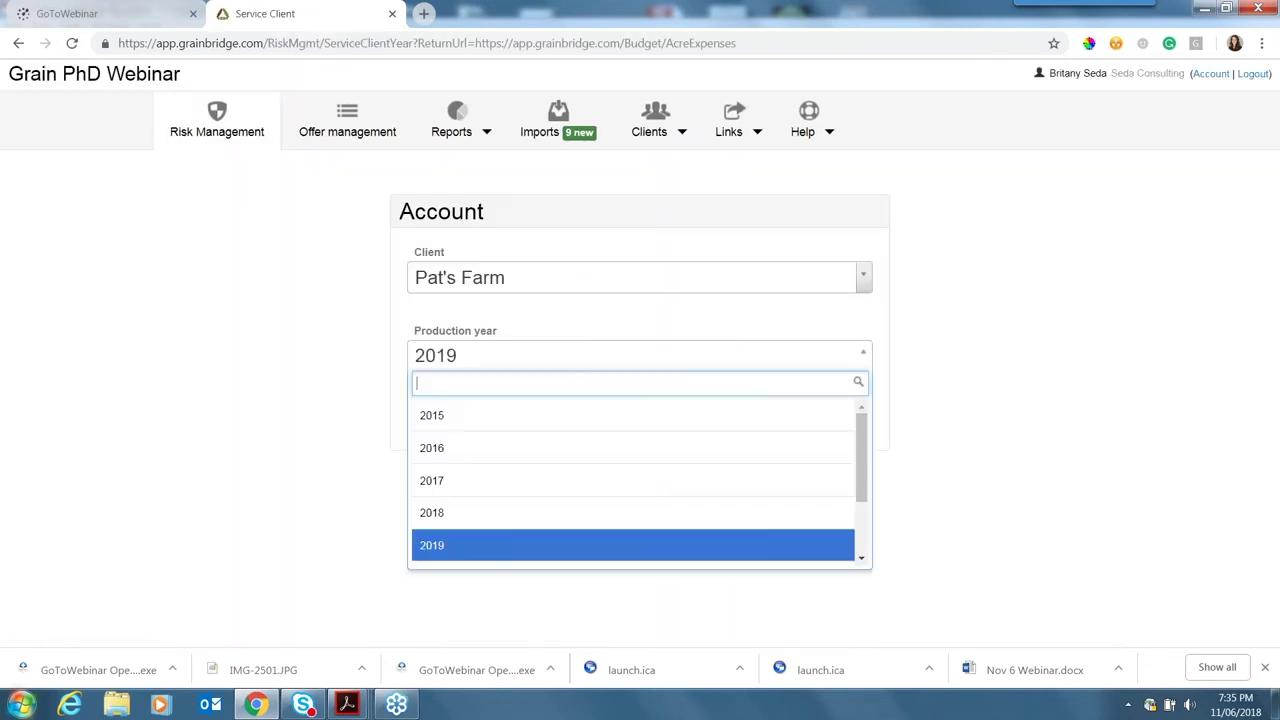
{"action": "left_click", "coordinate": [471, 513]}
{"action": "left_click", "coordinate": [432, 420]}
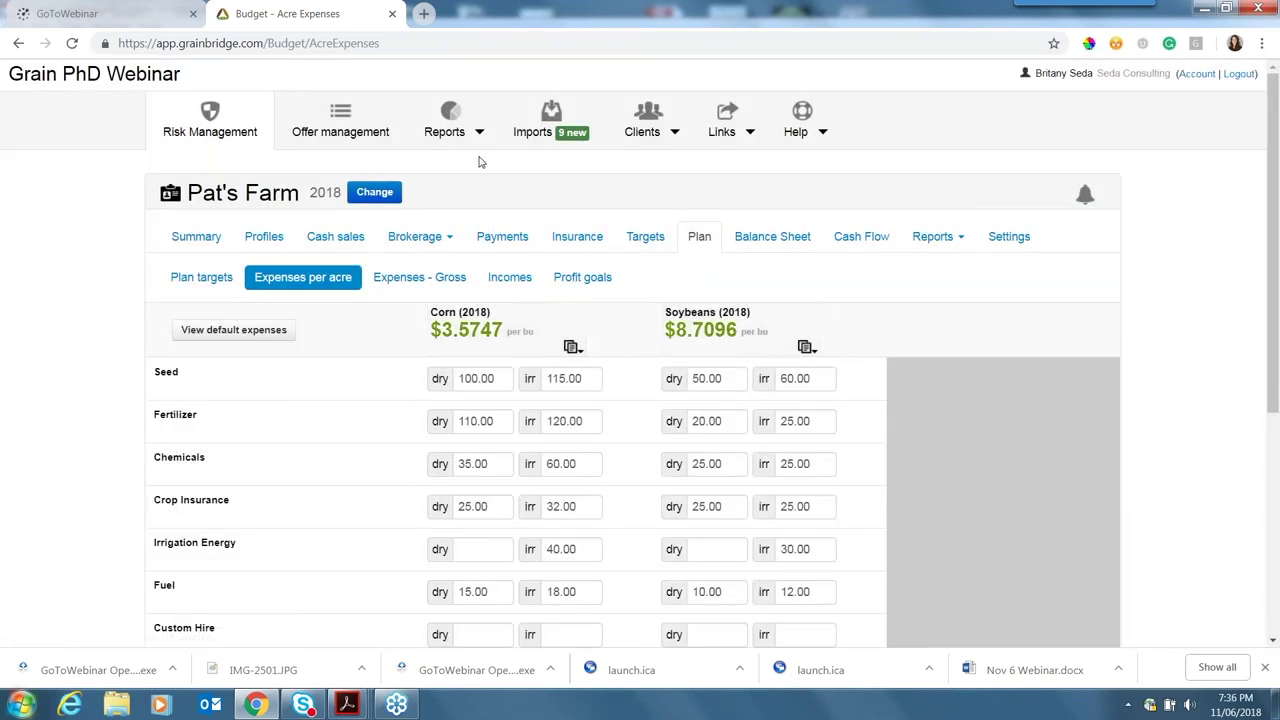
- Run the Plan client report for the farm's 2018 Production
{"action": "left_click", "coordinate": [478, 146]}
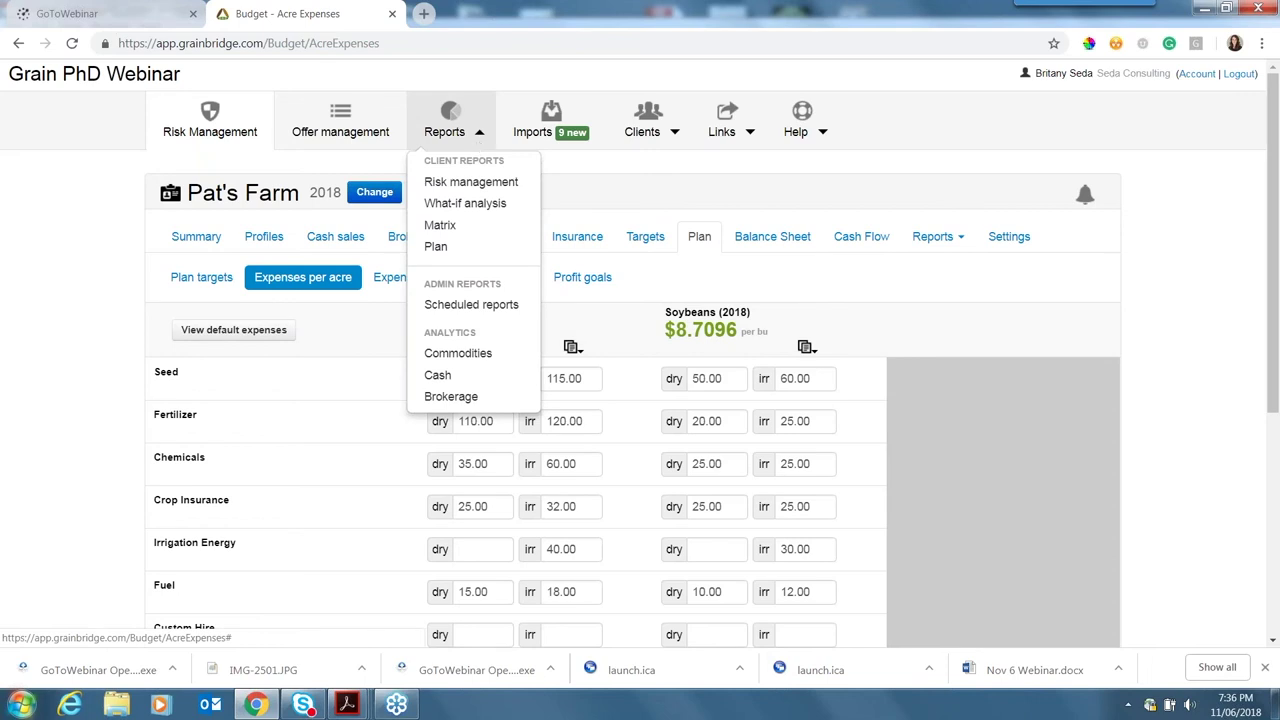
{"action": "left_click", "coordinate": [441, 257]}
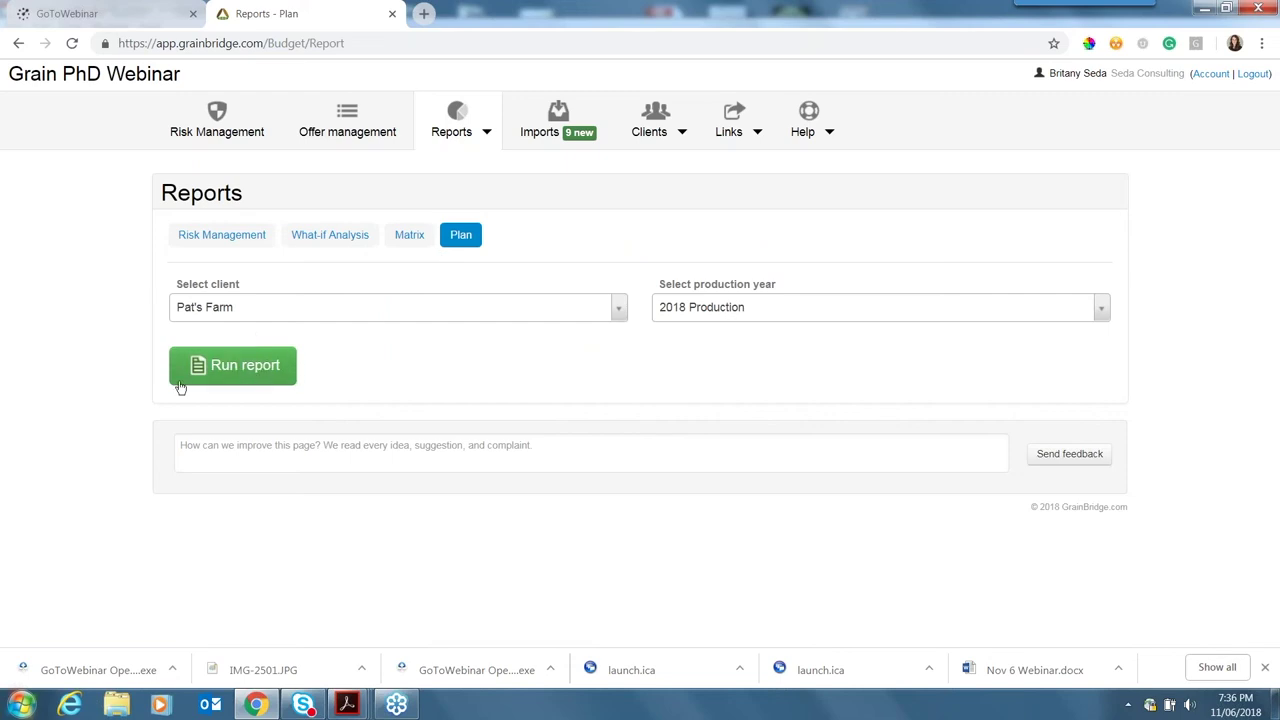
{"action": "left_click", "coordinate": [247, 367]}
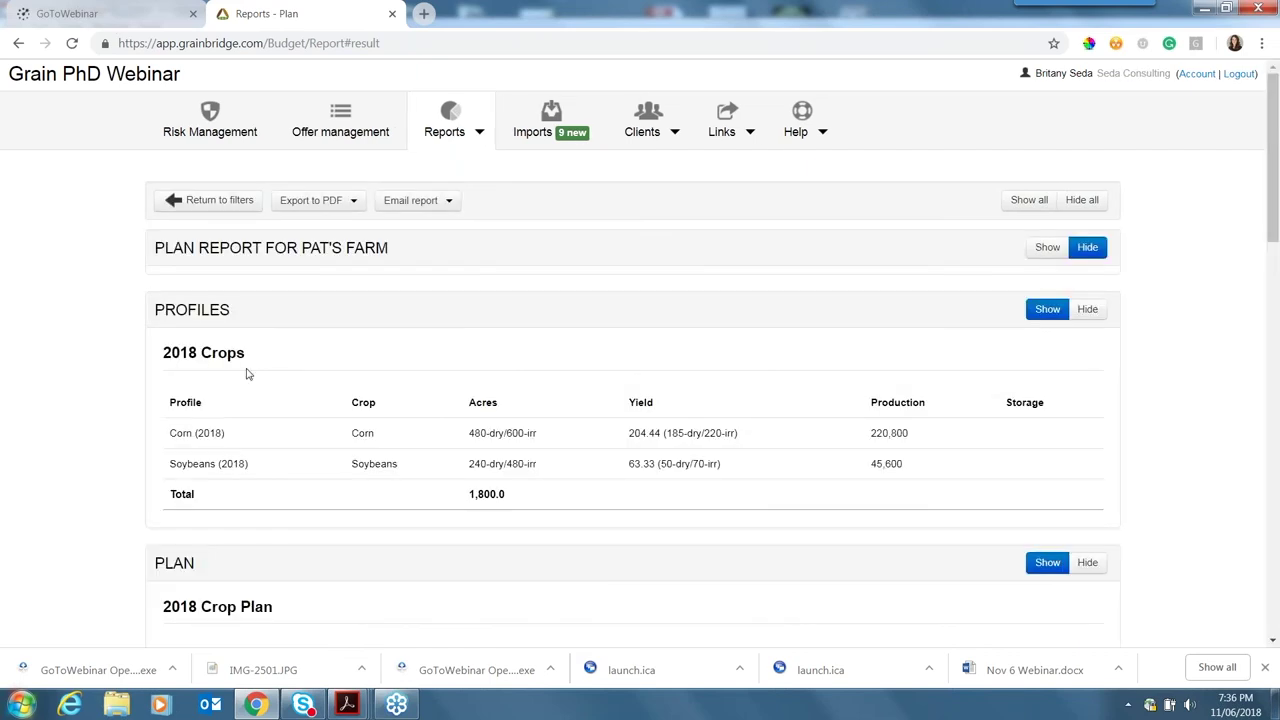
- Review the plan report's crop profiles, 2018 crop plan, per-acre expenses, gross farm expenses and profit goals
{"action": "scroll", "coordinate": [248, 374], "scroll_direction": "down", "scroll_amount": 3}
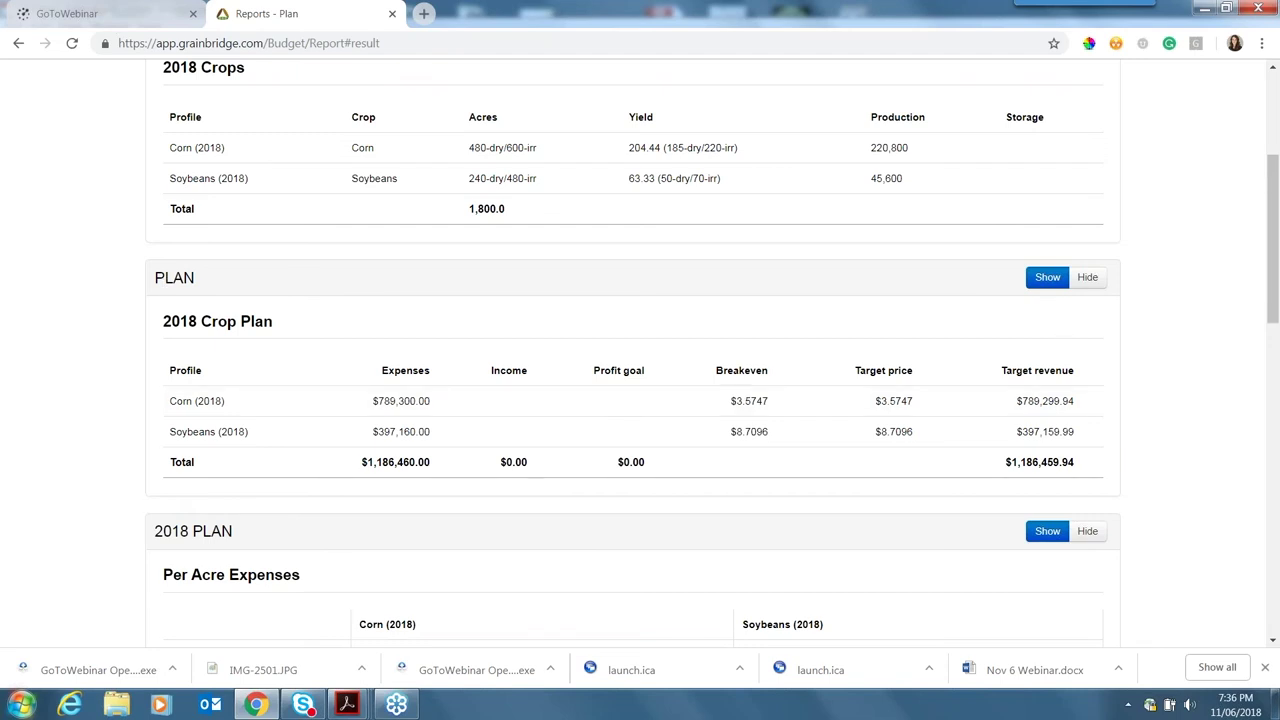
{"action": "scroll", "coordinate": [1064, 338], "scroll_direction": "down", "scroll_amount": 4}
{"action": "scroll", "coordinate": [915, 483], "scroll_direction": "down", "scroll_amount": 3}
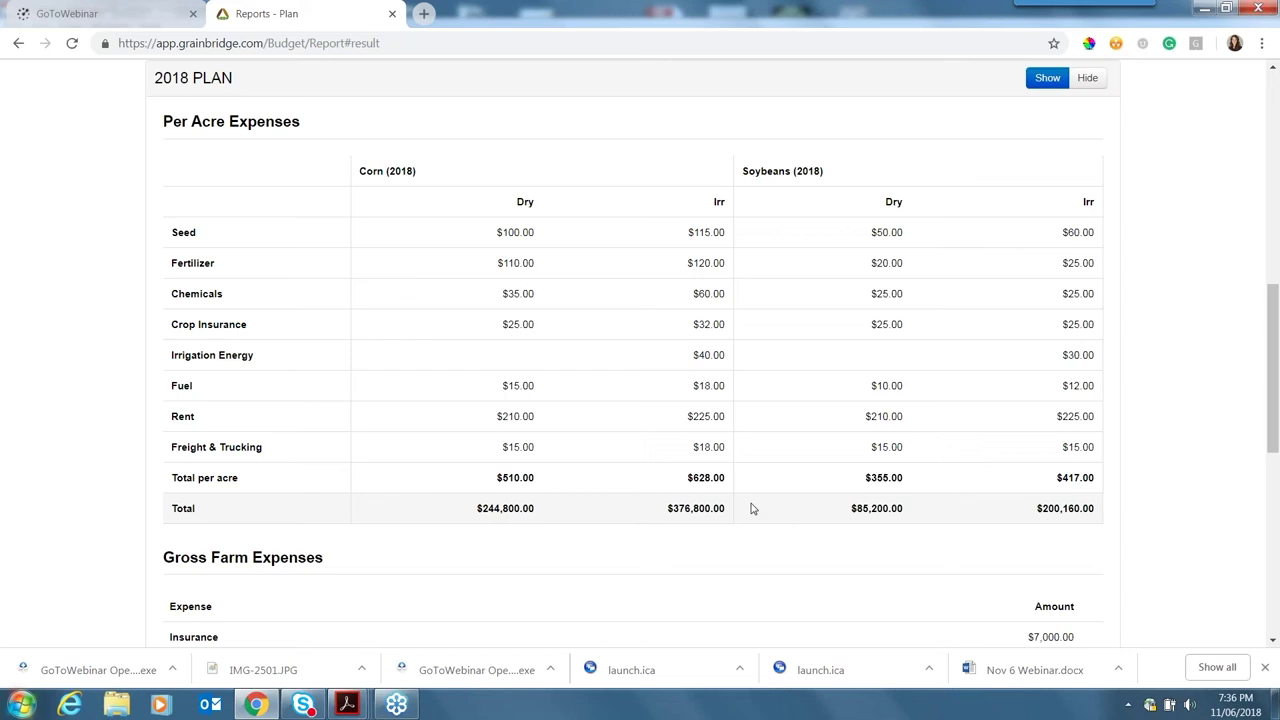
{"action": "scroll", "coordinate": [752, 508], "scroll_direction": "down", "scroll_amount": 2}
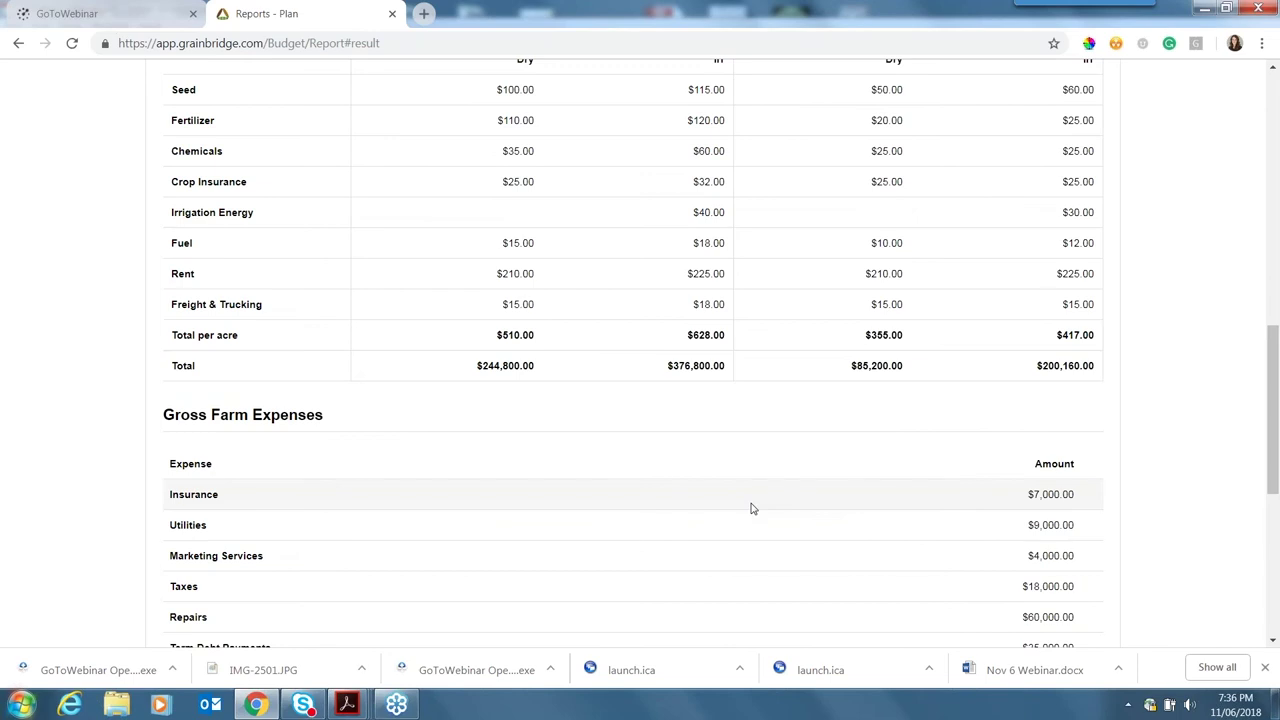
{"action": "scroll", "coordinate": [752, 508], "scroll_direction": "down", "scroll_amount": 3}
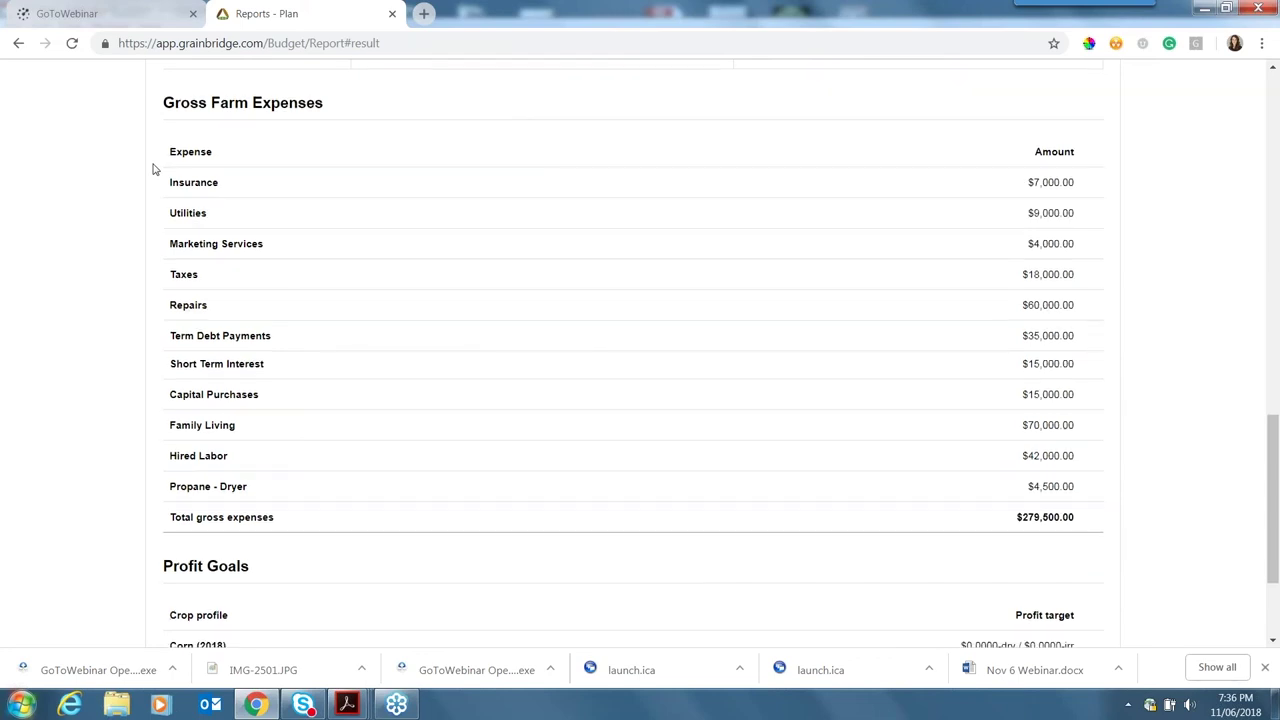
{"action": "scroll", "coordinate": [153, 169], "scroll_direction": "down", "scroll_amount": 2}
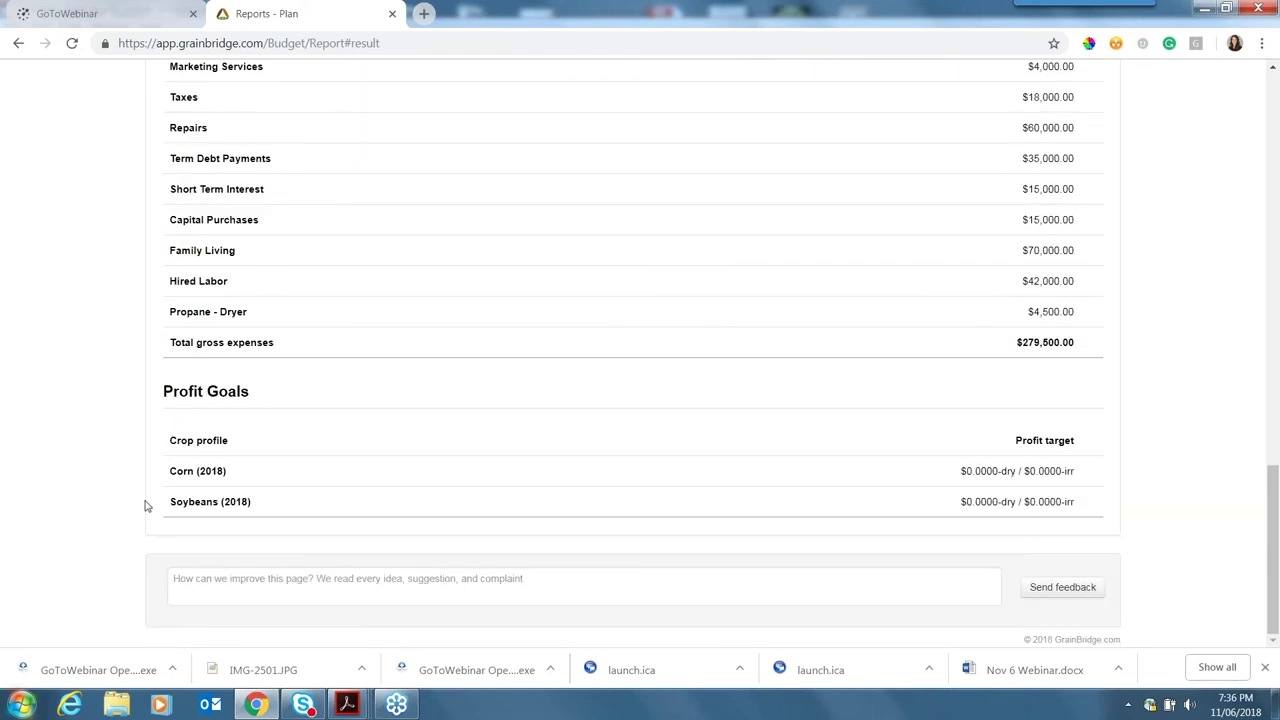
{"action": "scroll", "coordinate": [144, 505], "scroll_direction": "up", "scroll_amount": 8}
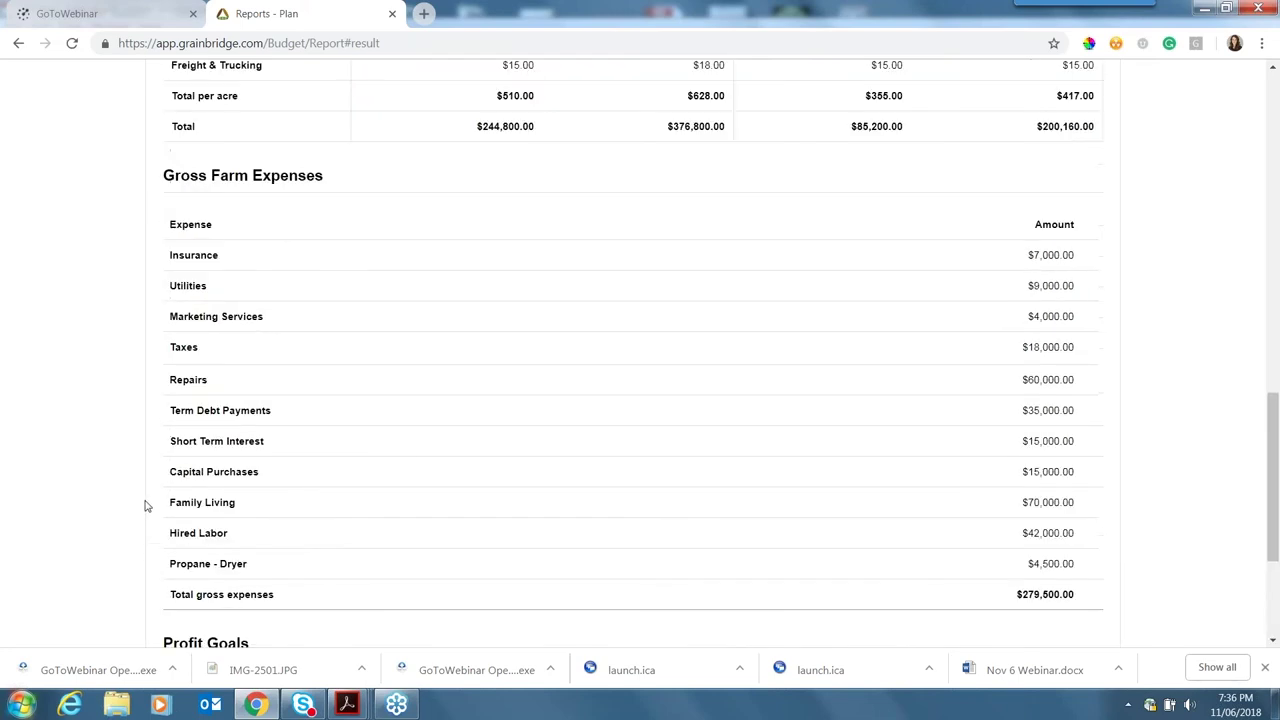
{"action": "scroll", "coordinate": [144, 505], "scroll_direction": "up", "scroll_amount": 5}
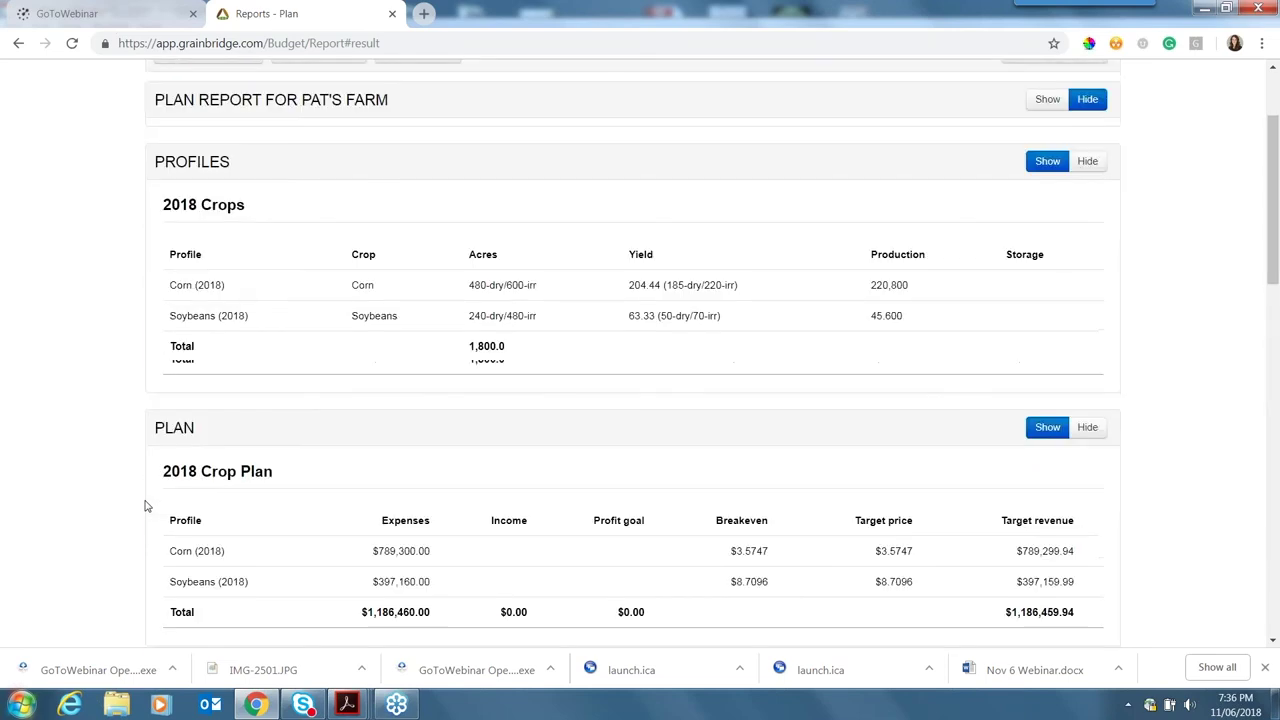
- Check the plan report's PDF export options and email recipient options without exporting or sending it
{"action": "left_click", "coordinate": [352, 204]}
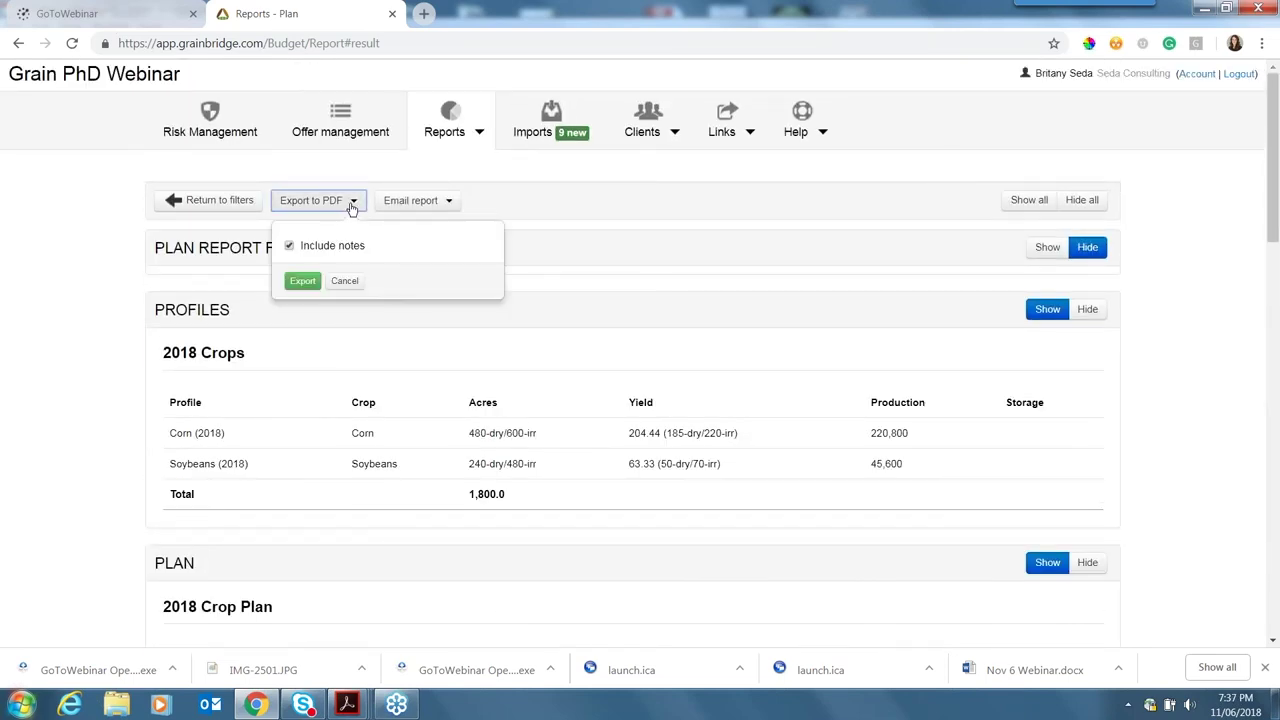
{"action": "left_click", "coordinate": [428, 204]}
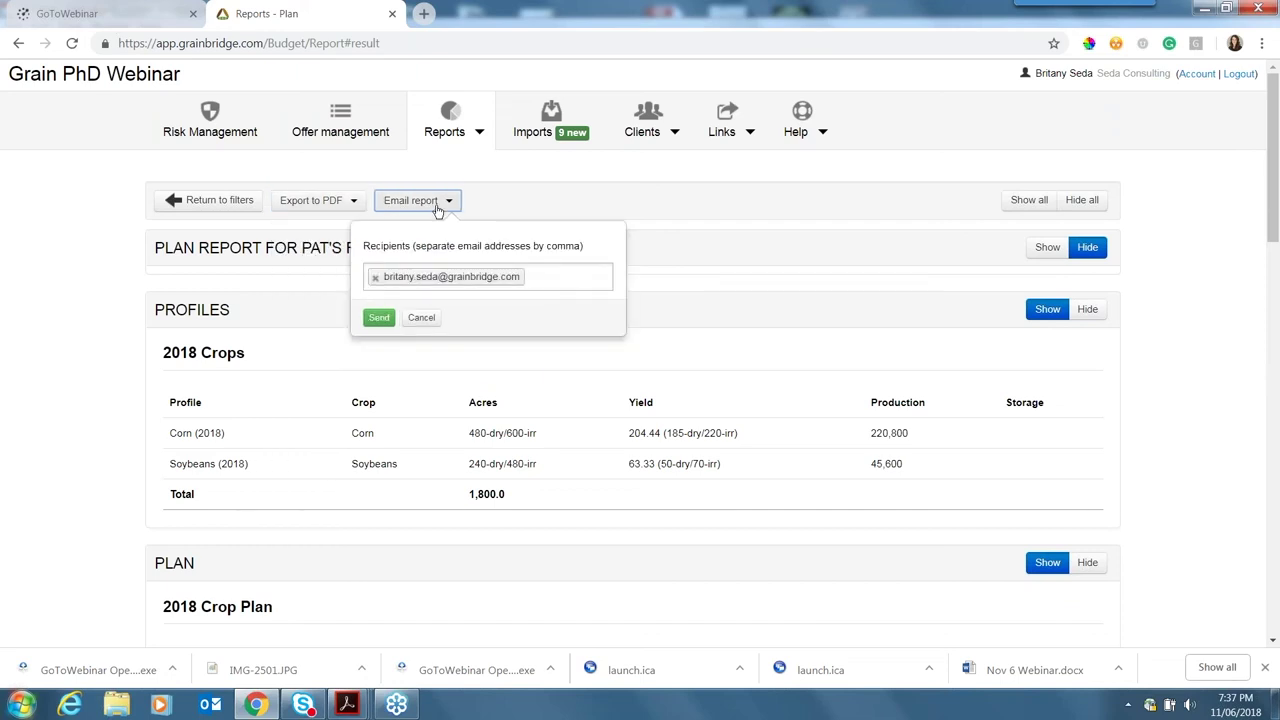
{"action": "left_click", "coordinate": [492, 213]}
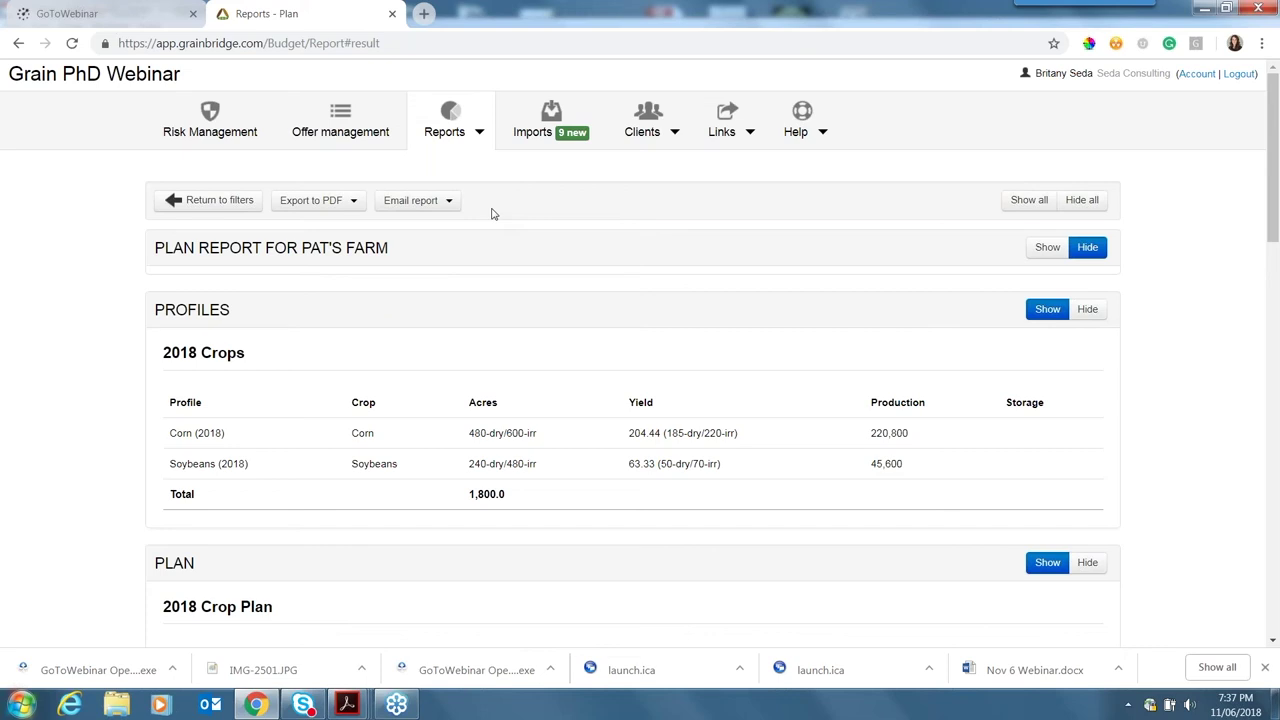
- Run a detailed Risk Management client report for the farm covering 2018 All commodities
{"action": "left_click", "coordinate": [464, 138]}
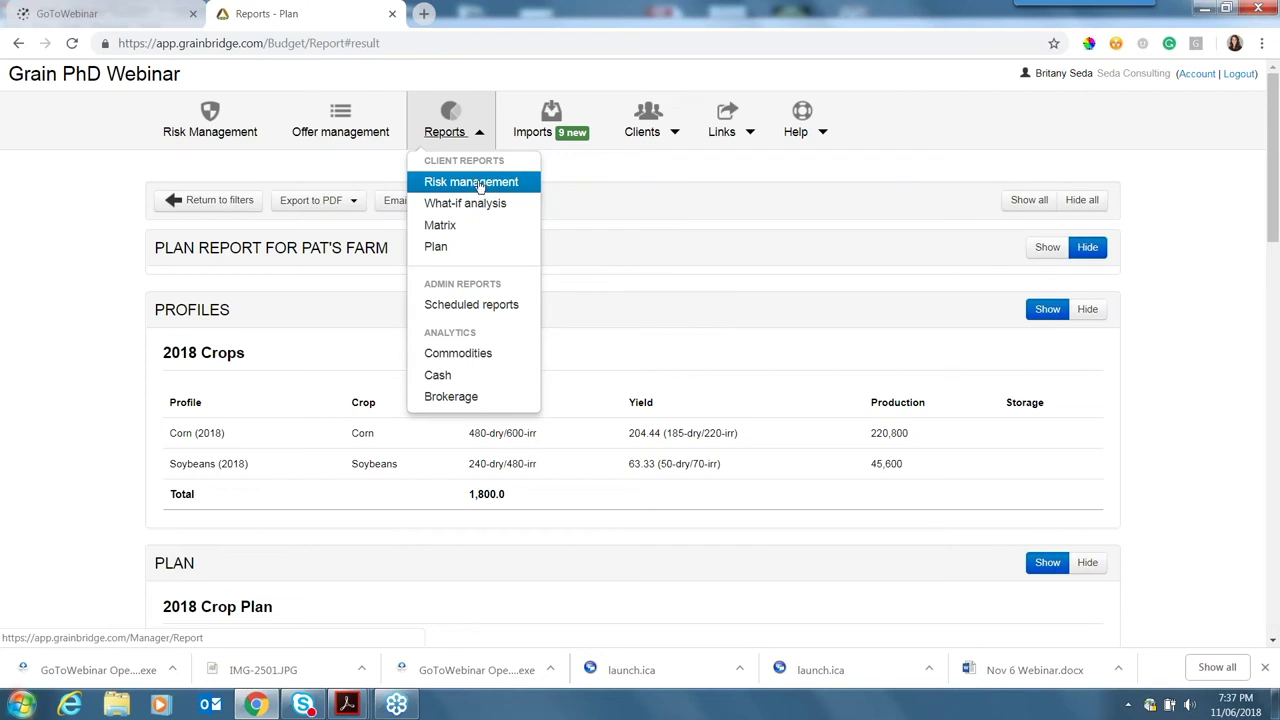
{"action": "left_click", "coordinate": [478, 136]}
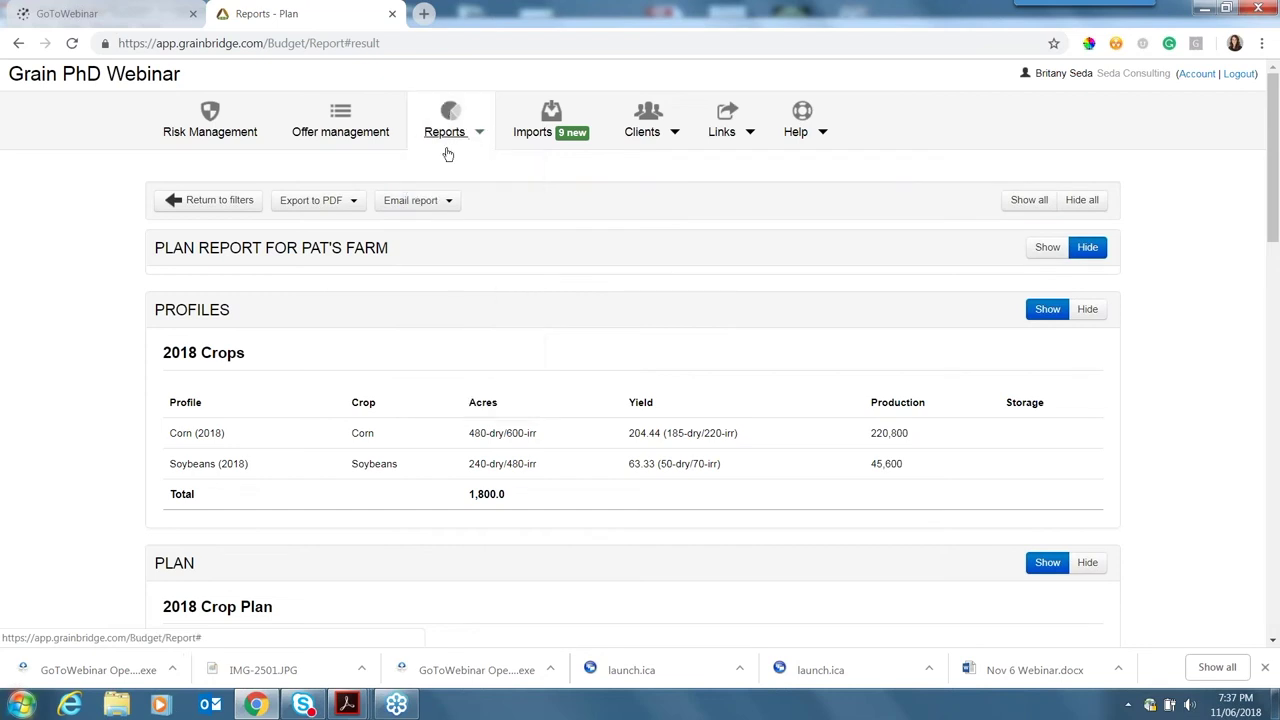
{"action": "left_click", "coordinate": [480, 136]}
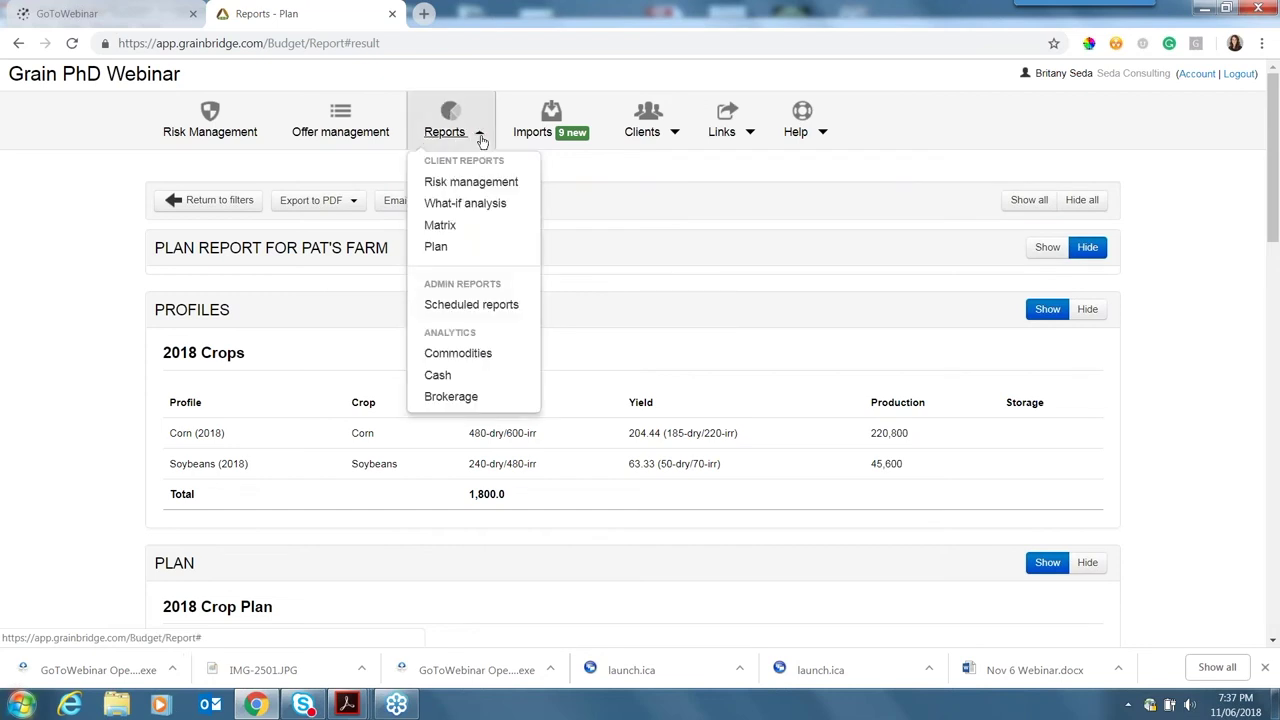
{"action": "left_click", "coordinate": [480, 184]}
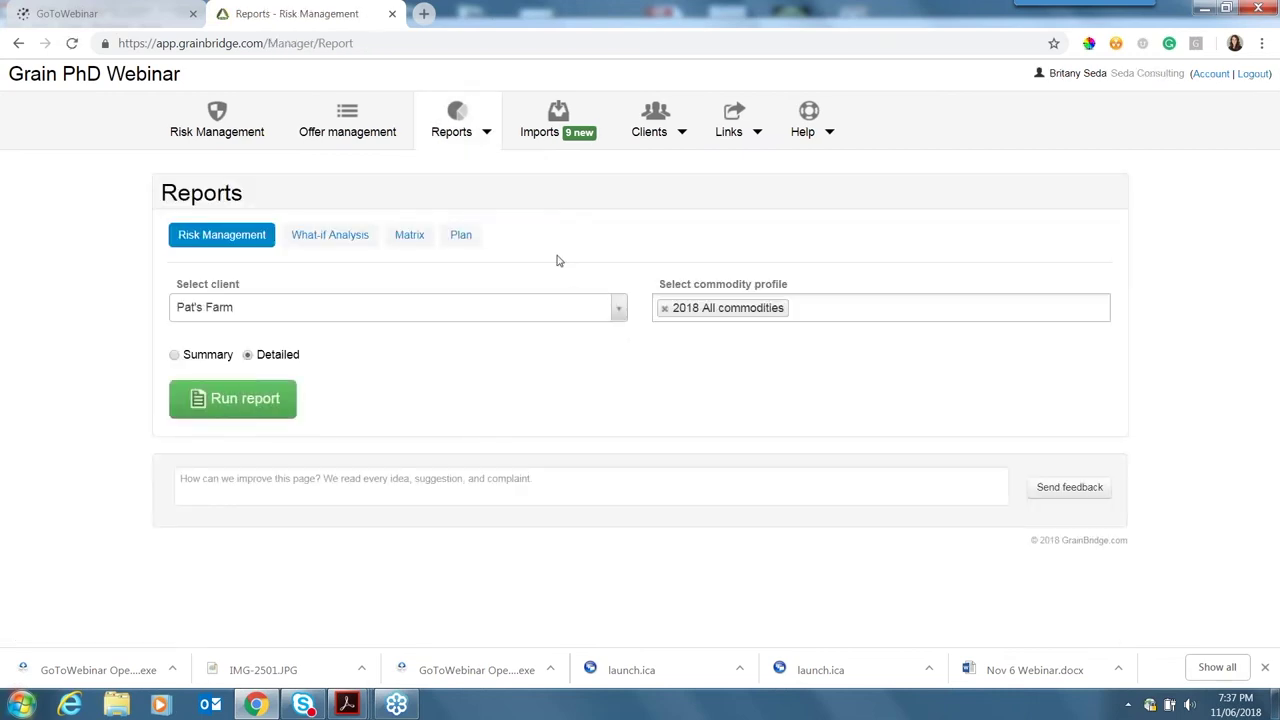
{"action": "left_click", "coordinate": [270, 400]}
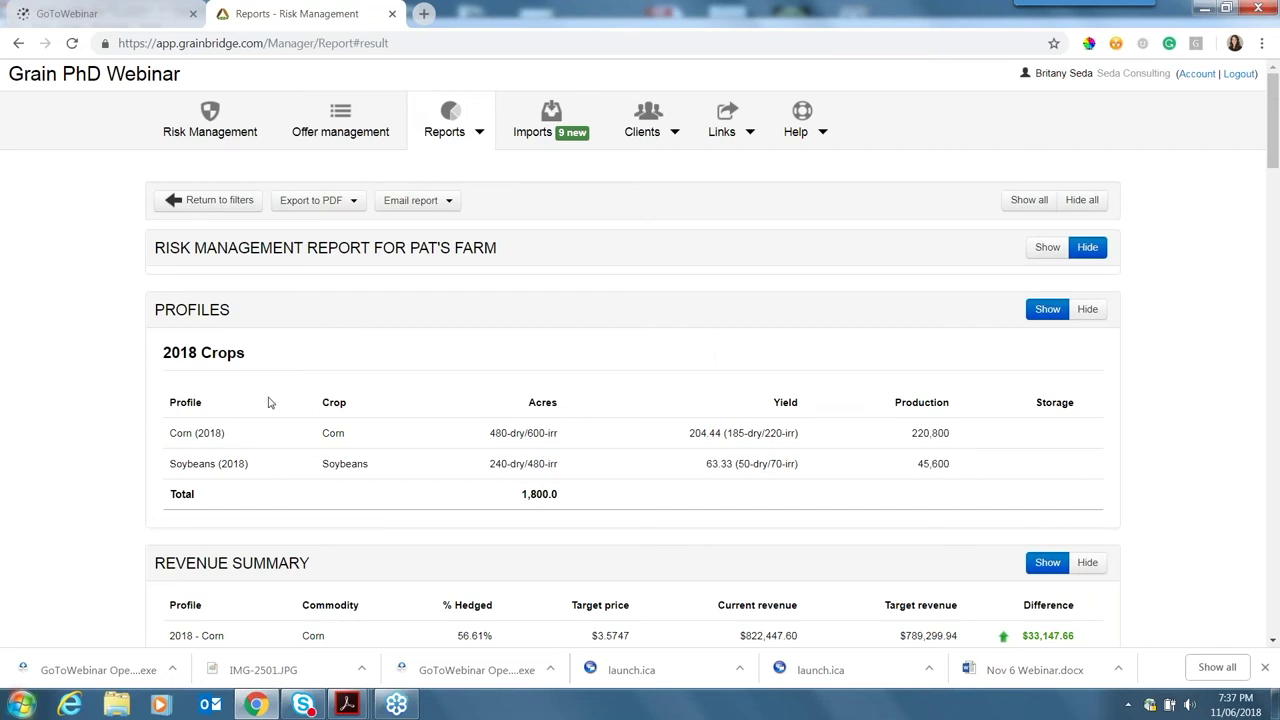
- Review the 2018 crop profiles and the revenue summary in the risk management report
{"action": "scroll", "coordinate": [268, 402], "scroll_direction": "down", "scroll_amount": 1}
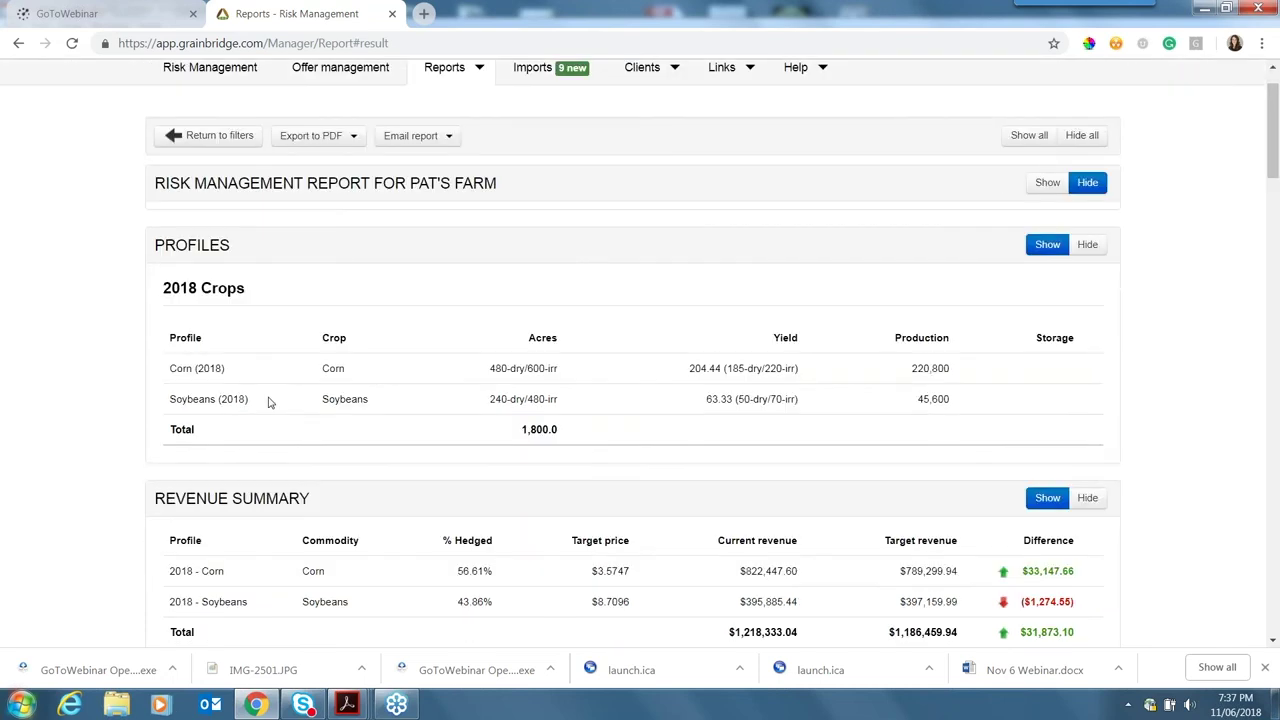
{"action": "scroll", "coordinate": [268, 402], "scroll_direction": "down", "scroll_amount": 1}
{"action": "scroll", "coordinate": [268, 402], "scroll_direction": "down", "scroll_amount": 2}
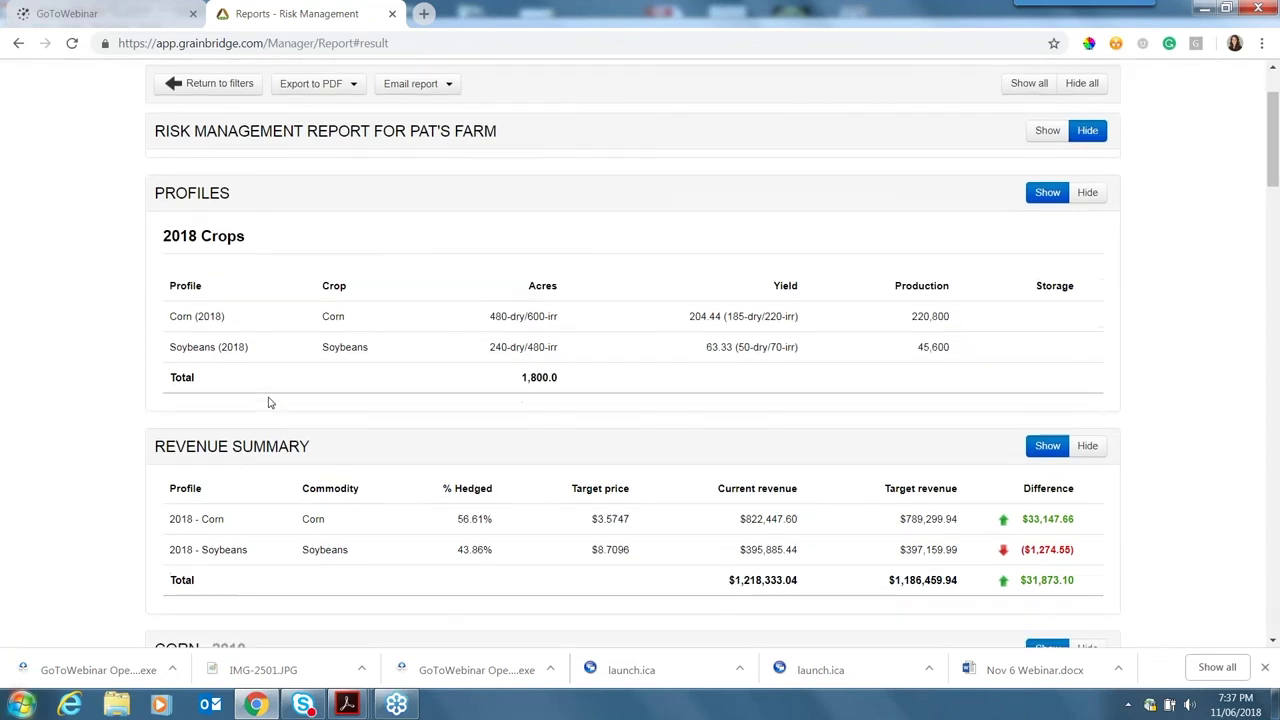
{"action": "scroll", "coordinate": [268, 402], "scroll_direction": "down", "scroll_amount": 2}
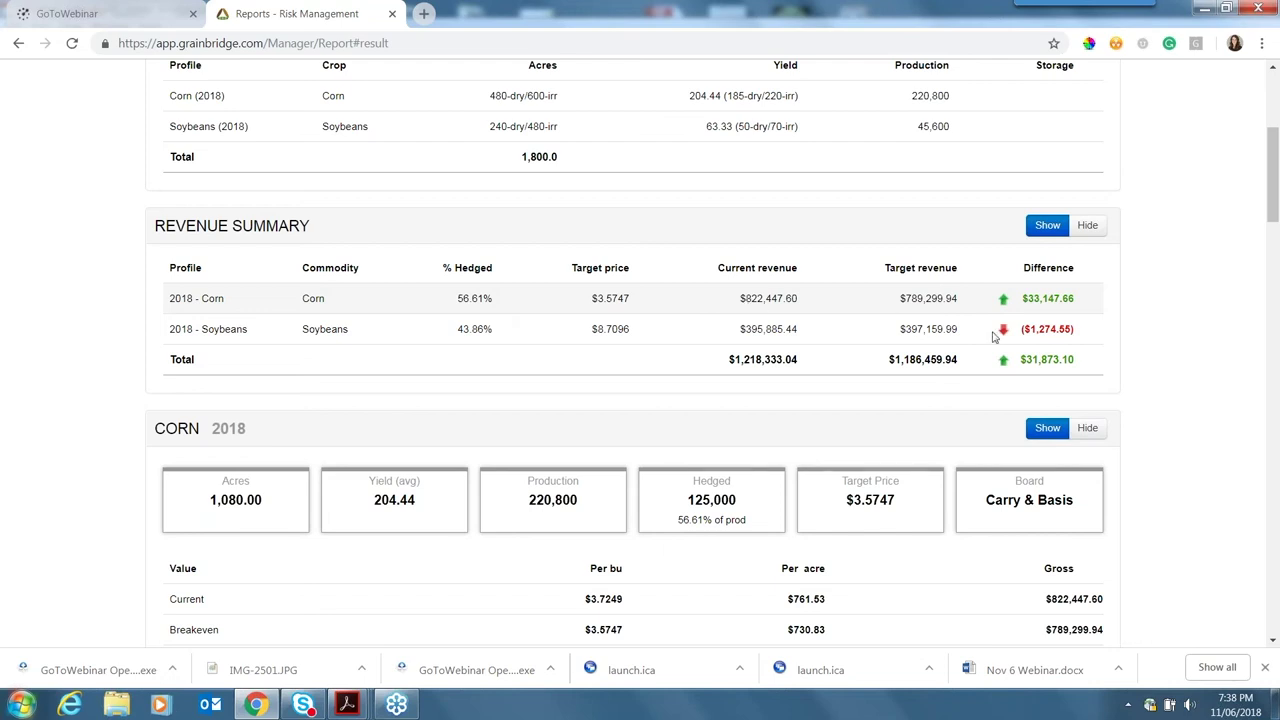
{"action": "scroll", "coordinate": [1005, 337], "scroll_direction": "down", "scroll_amount": 1}
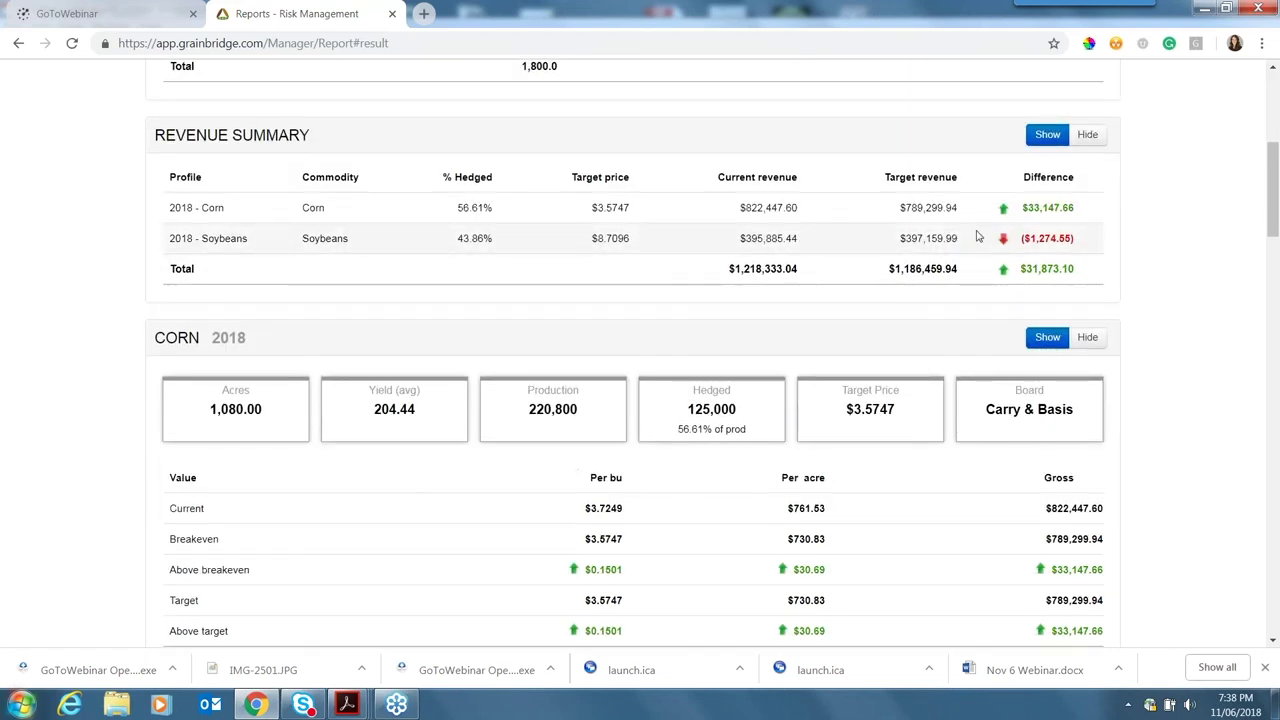
- Examine the report's 2018 corn and soybean sections, including carry and basis, corn cash sales, and corn futures and options positions
{"action": "scroll", "coordinate": [978, 236], "scroll_direction": "down", "scroll_amount": 3}
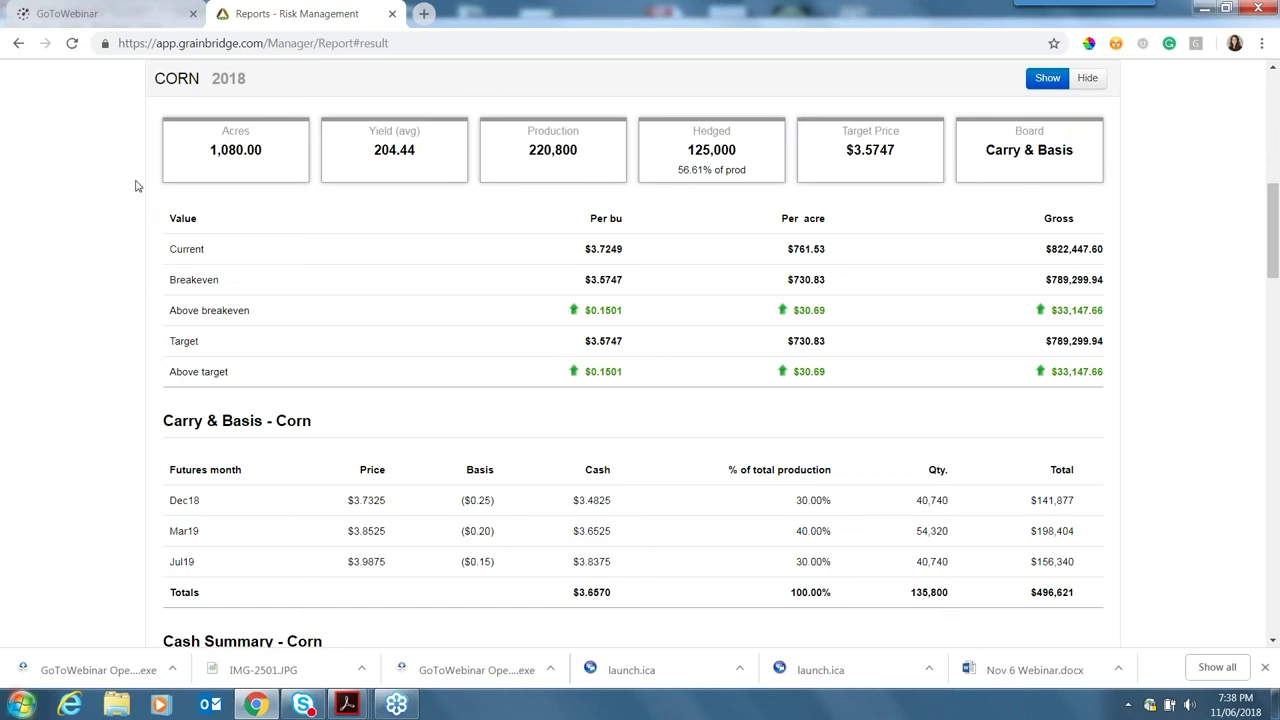
{"action": "scroll", "coordinate": [140, 328], "scroll_direction": "down", "scroll_amount": 5}
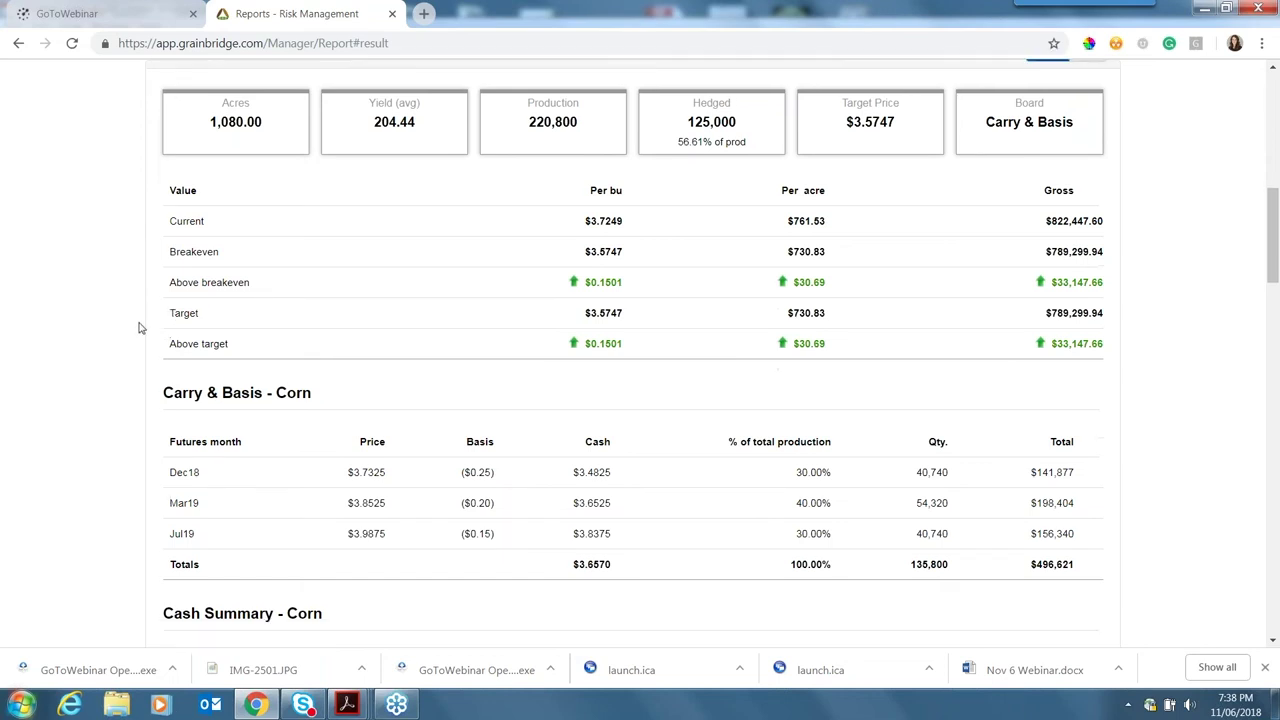
{"action": "scroll", "coordinate": [140, 328], "scroll_direction": "down", "scroll_amount": 1}
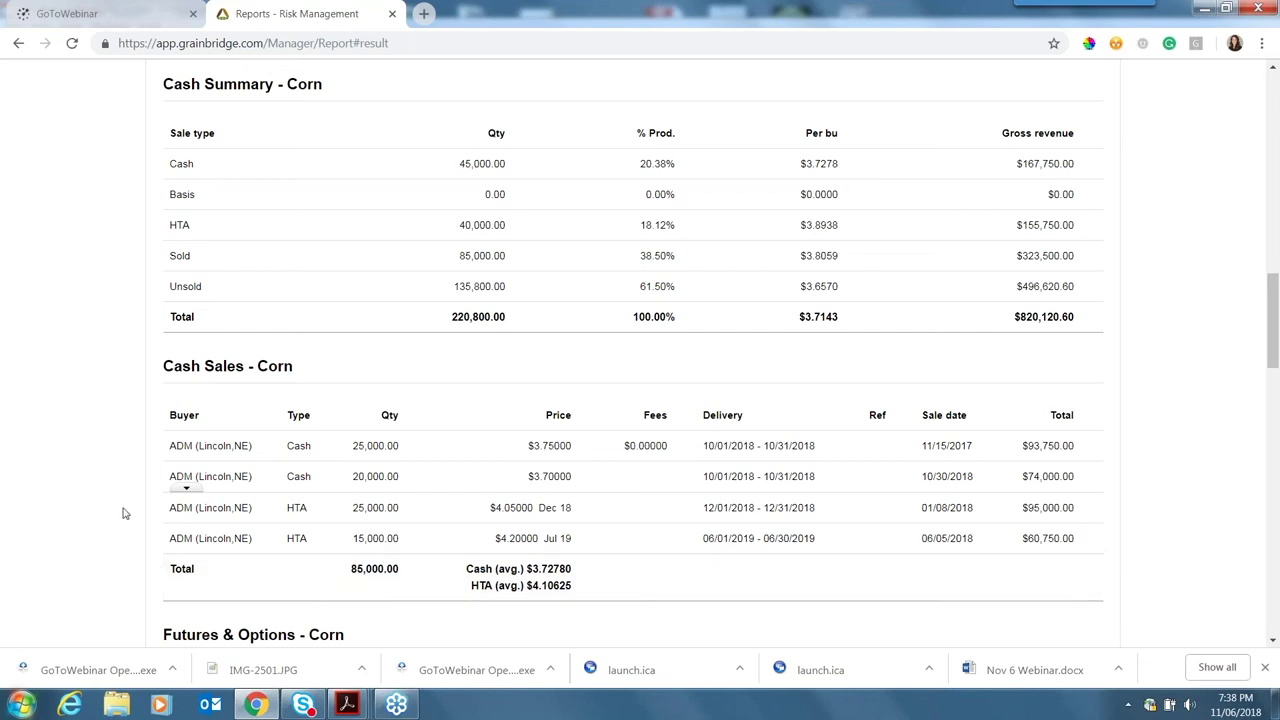
{"action": "scroll", "coordinate": [123, 513], "scroll_direction": "down", "scroll_amount": 5}
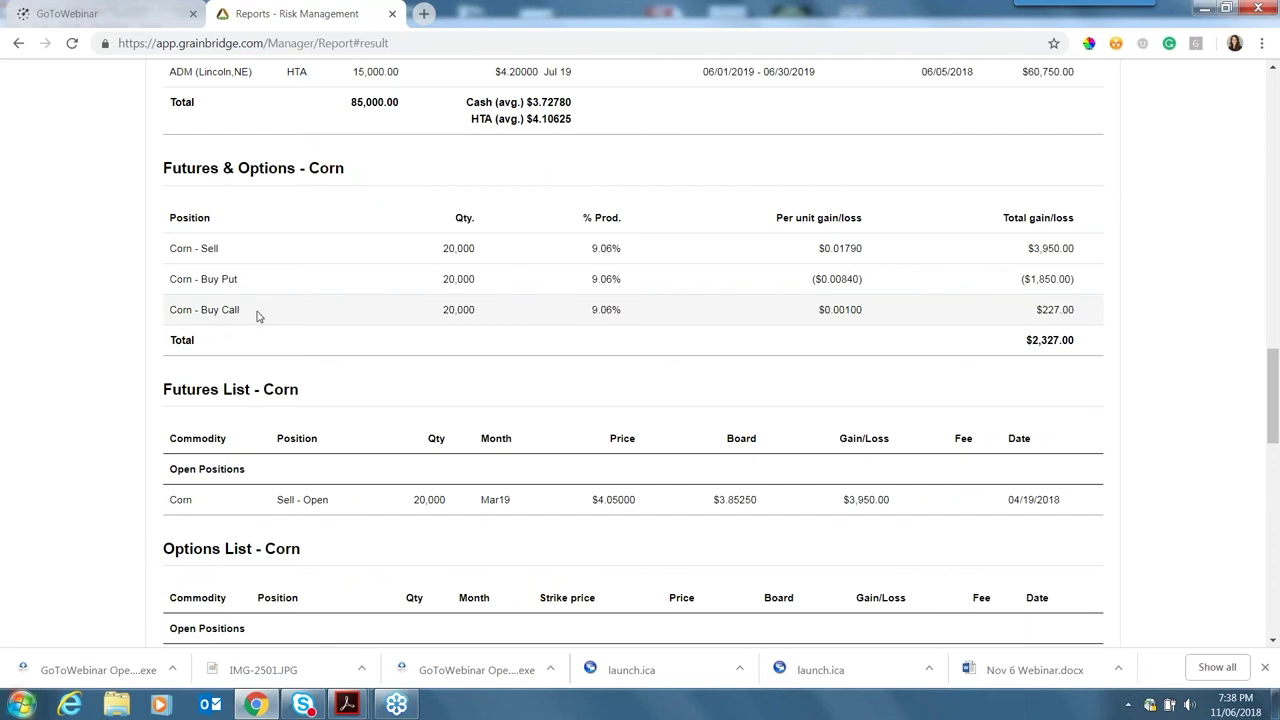
{"action": "left_click_drag", "start_coordinate": [254, 317], "coordinate": [163, 320]}
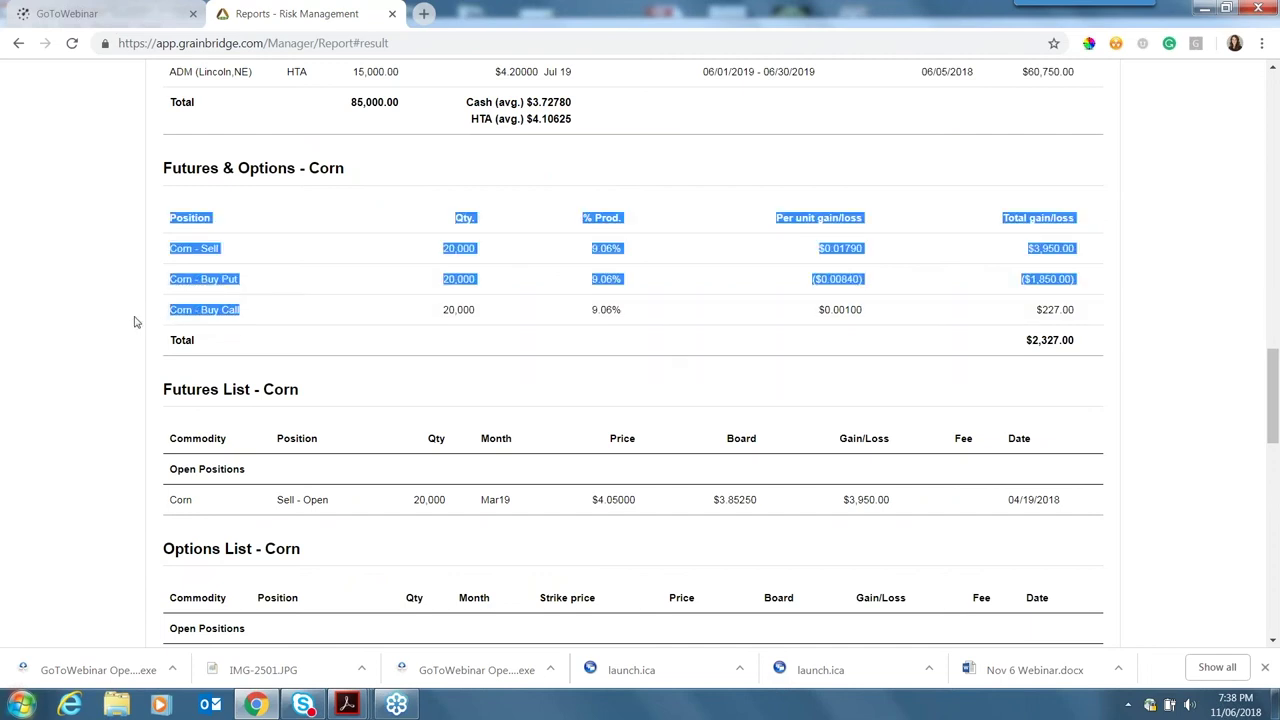
{"action": "left_click", "coordinate": [136, 322]}
{"action": "scroll", "coordinate": [136, 322], "scroll_direction": "down", "scroll_amount": 6}
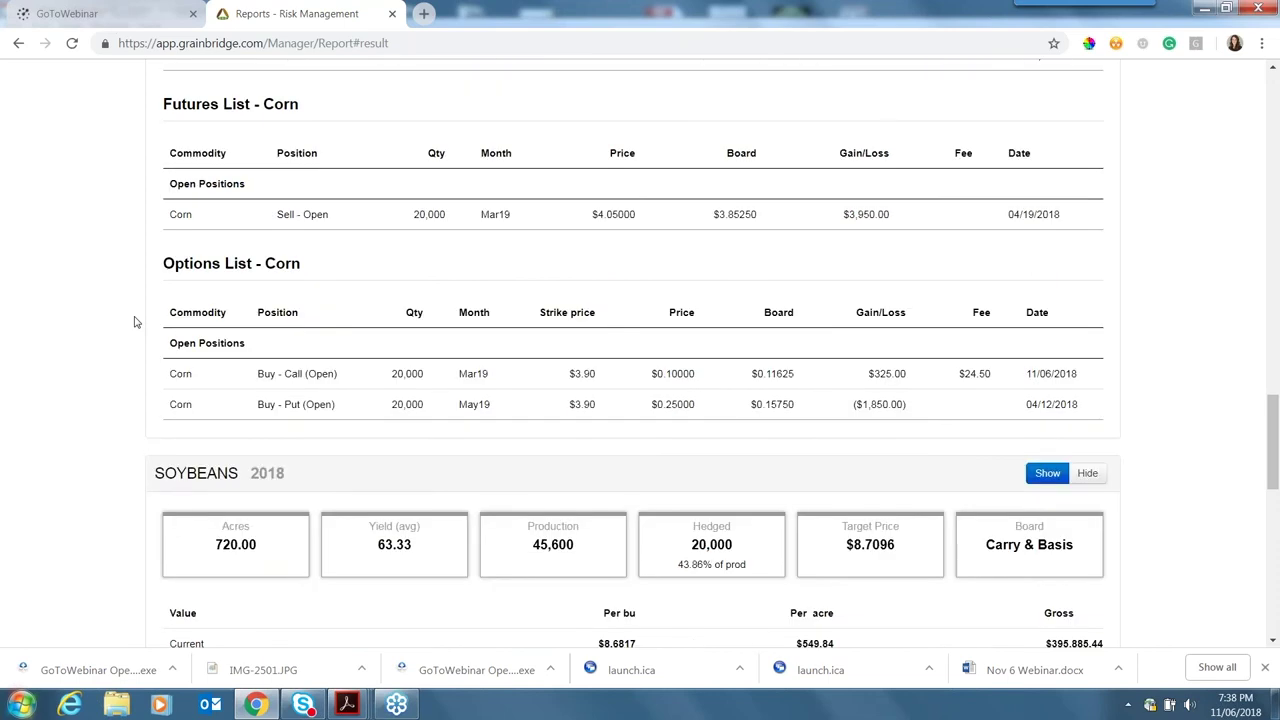
{"action": "scroll", "coordinate": [136, 322], "scroll_direction": "down", "scroll_amount": 1}
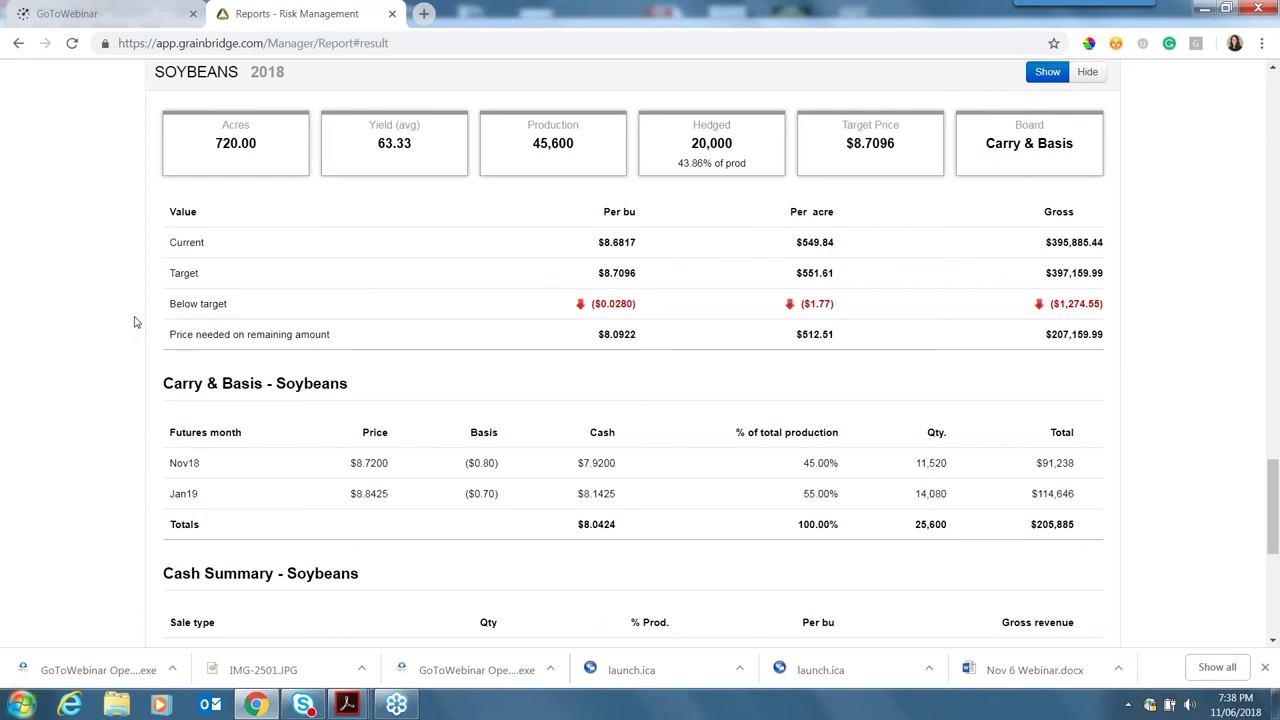
{"action": "scroll", "coordinate": [136, 322], "scroll_direction": "up", "scroll_amount": 8}
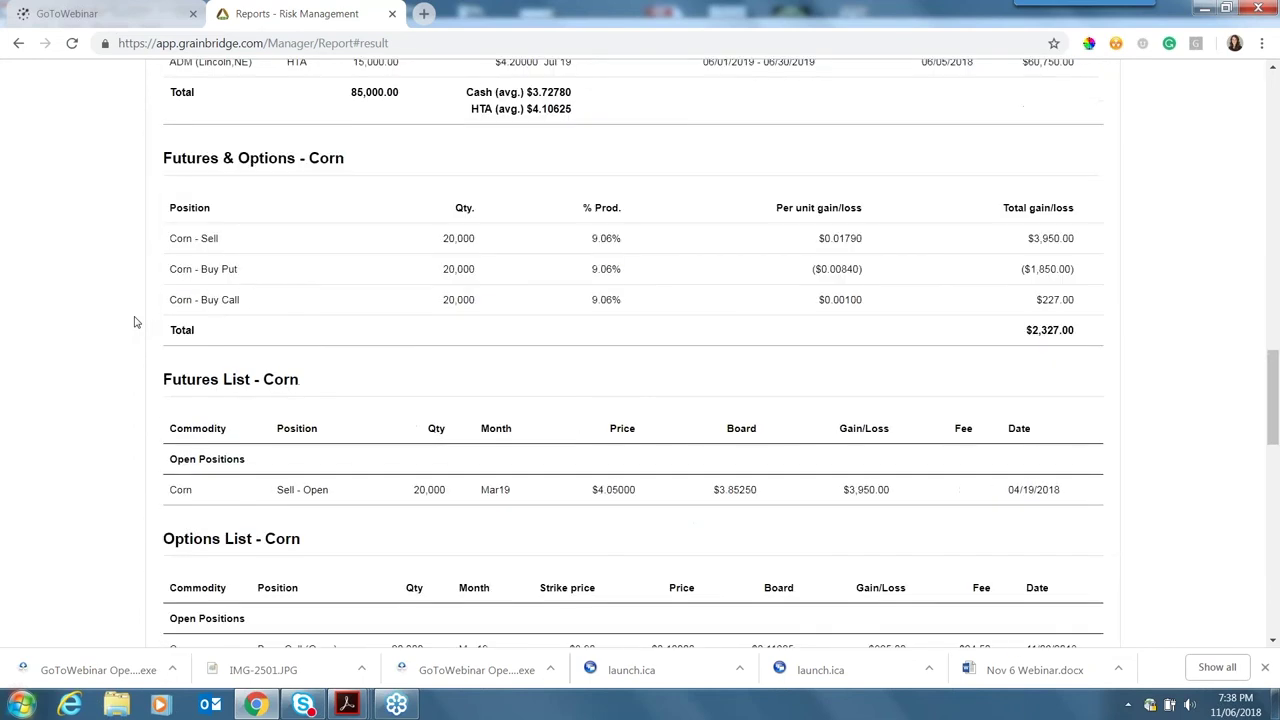
- Check the risk management report's PDF export options and email recipient options without exporting or sending it
{"action": "scroll", "coordinate": [136, 322], "scroll_direction": "up", "scroll_amount": 15}
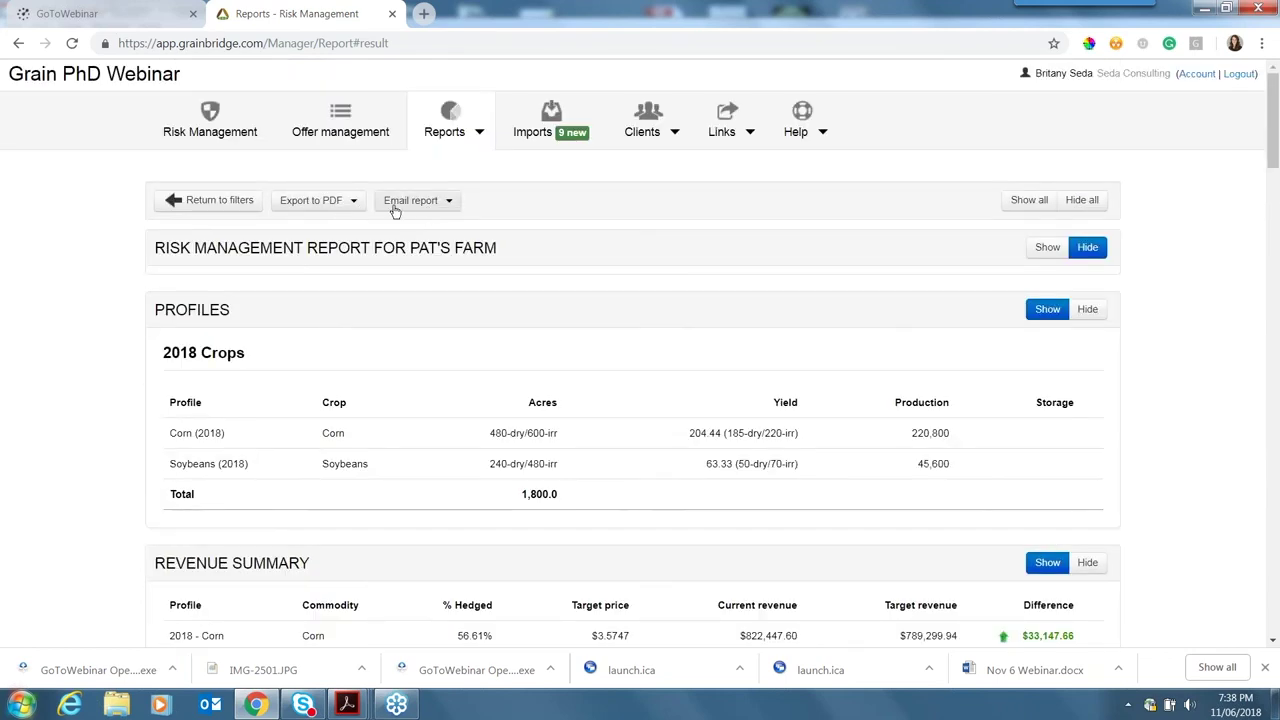
{"action": "left_click", "coordinate": [353, 203]}
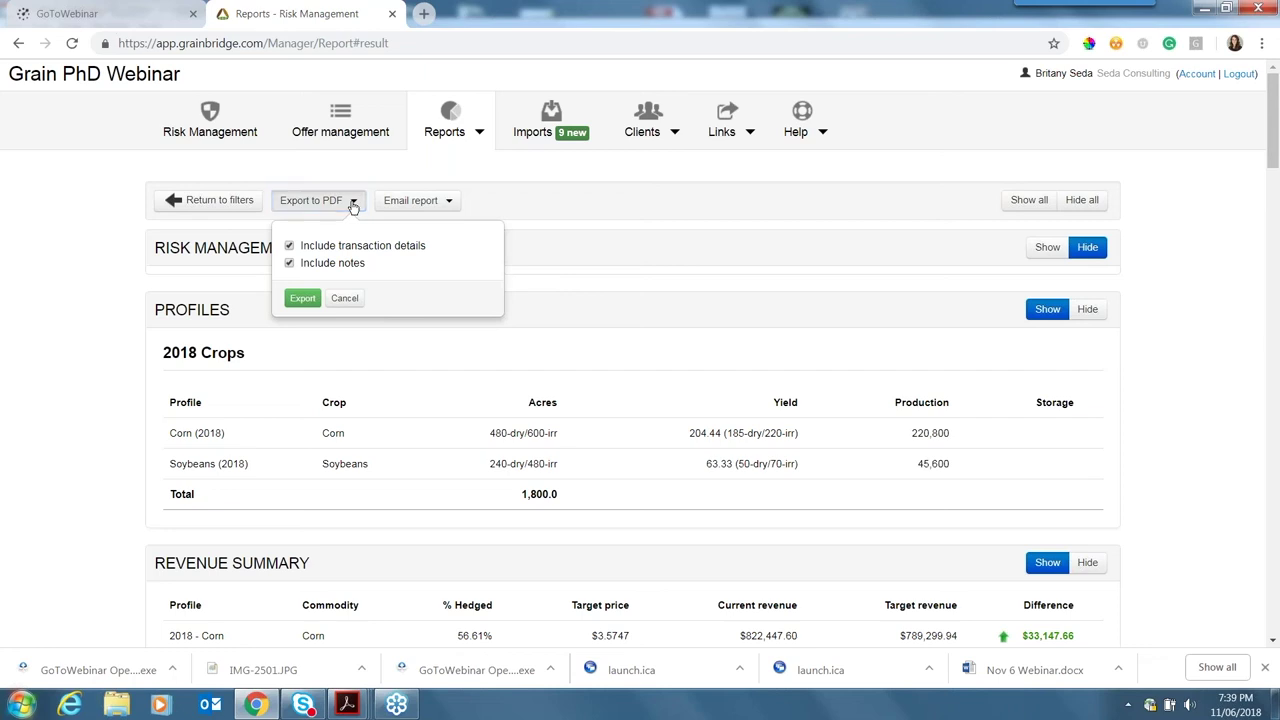
{"action": "left_click", "coordinate": [450, 201]}
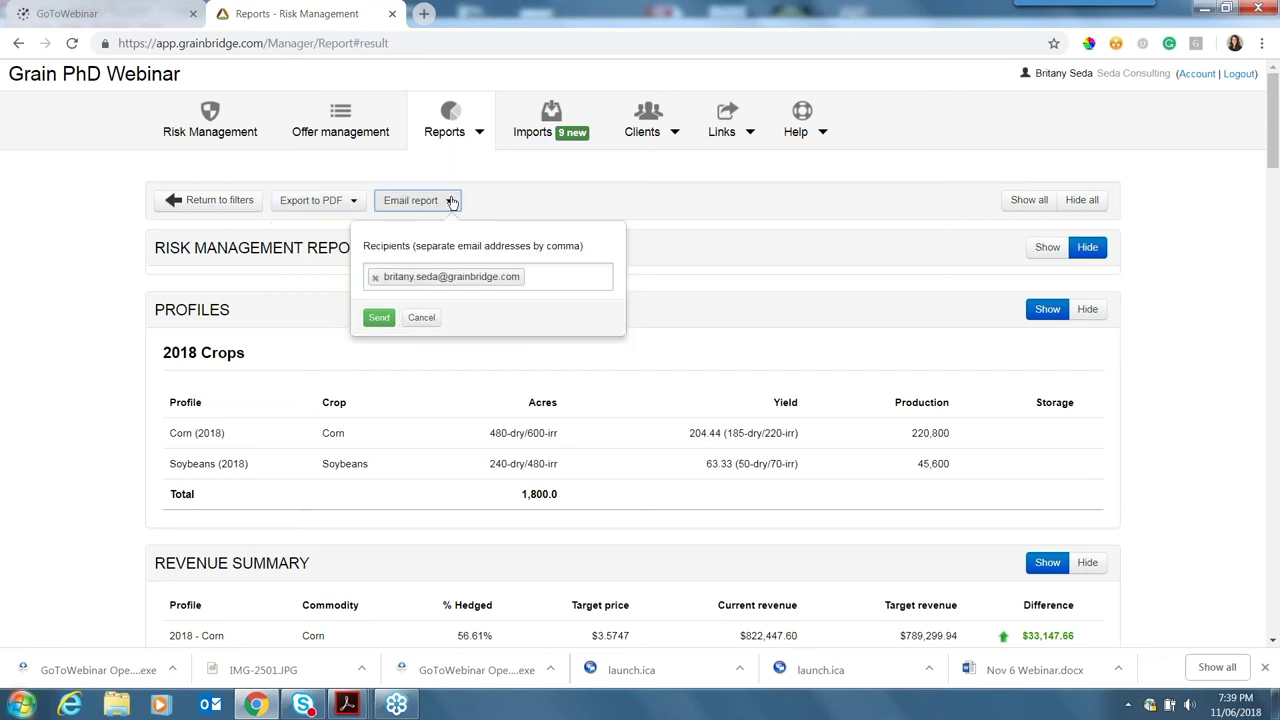
{"action": "left_click", "coordinate": [510, 207]}
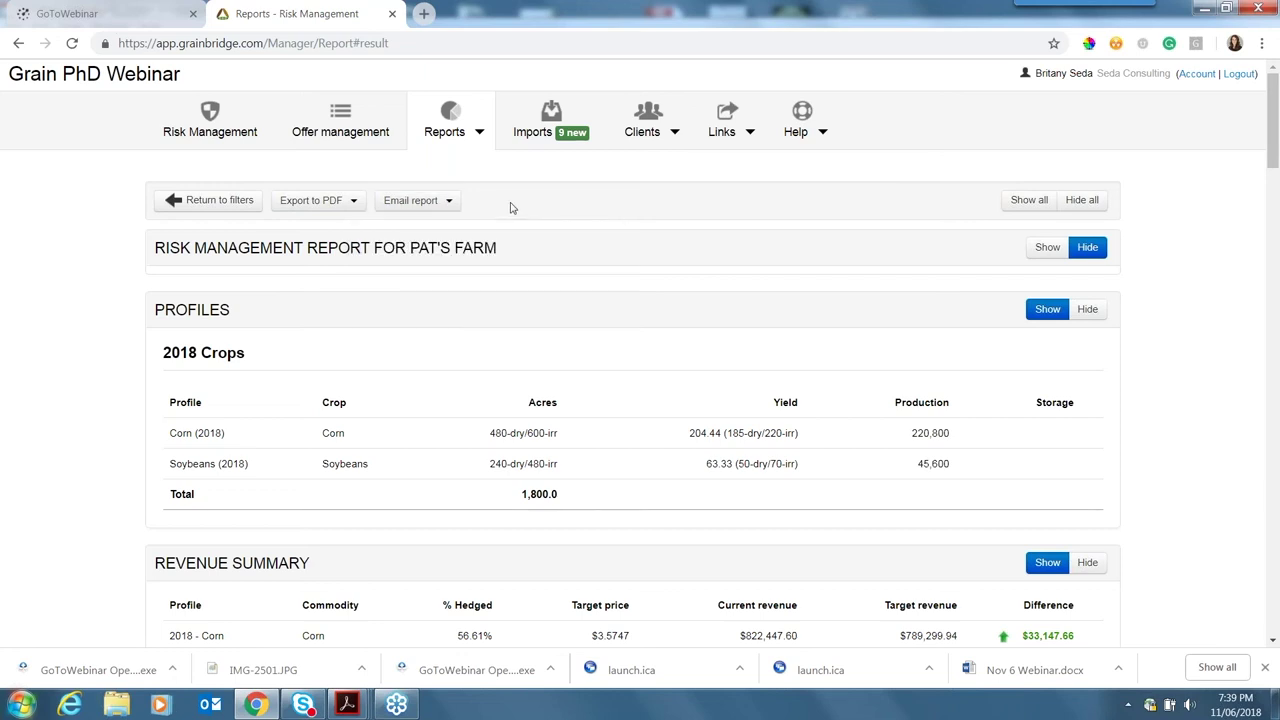
- Review the risk management report from the 2018 crop profiles and revenue summary through the corn values and carry and basis figures
{"action": "left_click", "coordinate": [1273, 645]}
{"action": "left_click", "coordinate": [1273, 645]}
{"action": "left_click", "coordinate": [1273, 645]}
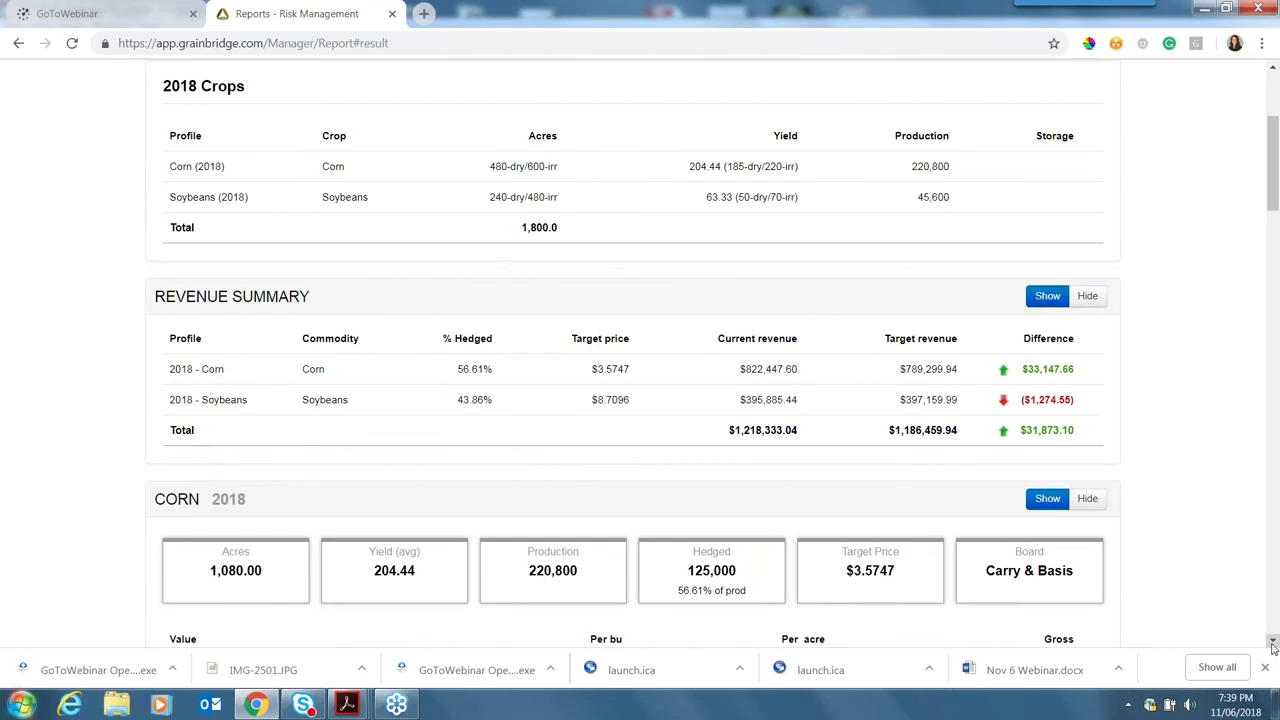
{"action": "left_click", "coordinate": [1273, 645]}
{"action": "left_click", "coordinate": [1273, 645]}
{"action": "left_click", "coordinate": [1273, 645]}
{"action": "left_click", "coordinate": [1273, 645]}
{"action": "left_click", "coordinate": [1273, 645]}
{"action": "left_click", "coordinate": [1273, 645]}
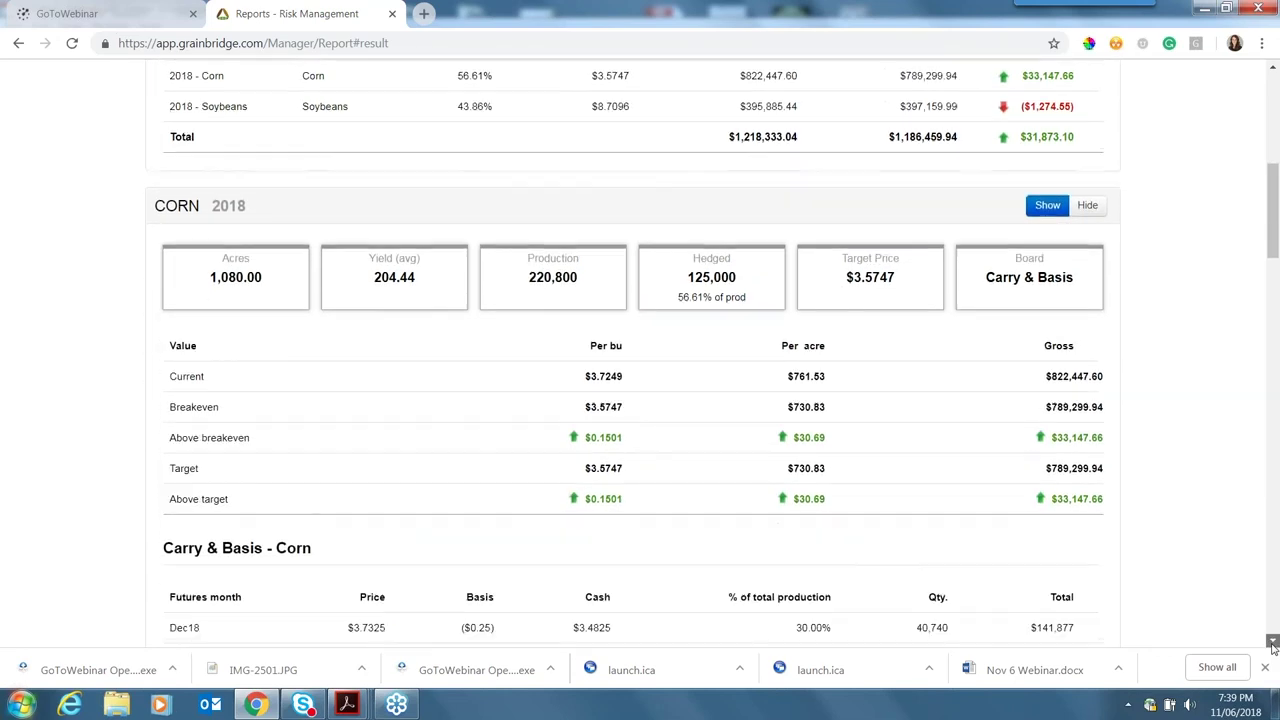
{"action": "left_click", "coordinate": [1273, 645]}
{"action": "left_click", "coordinate": [1273, 645]}
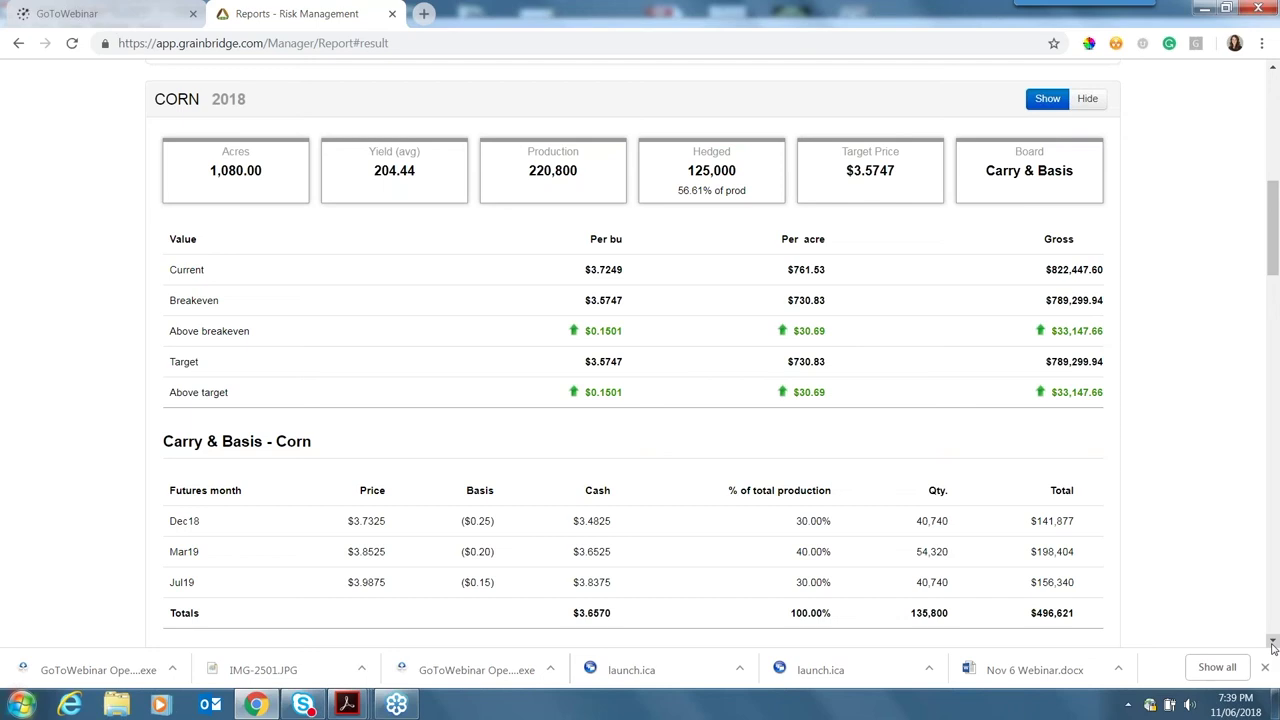
{"action": "left_click", "coordinate": [1273, 642]}
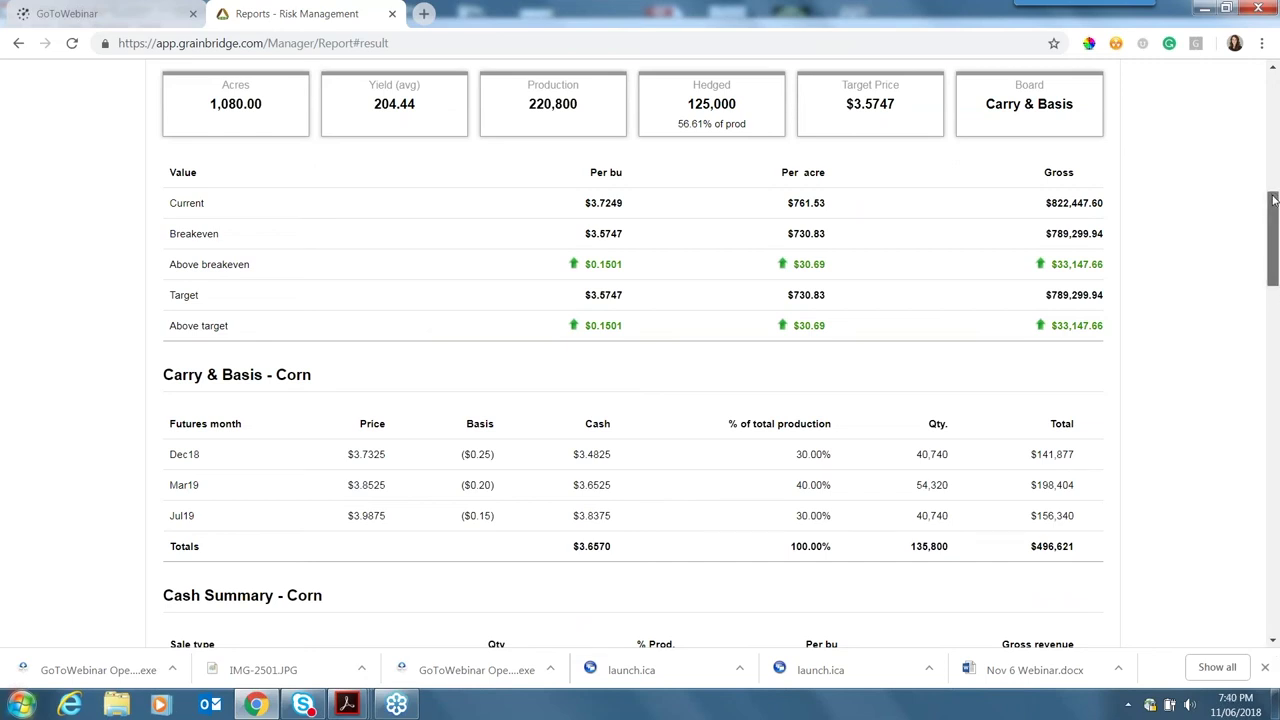
{"action": "left_click_drag", "start_coordinate": [1273, 200], "coordinate": [1271, 70]}
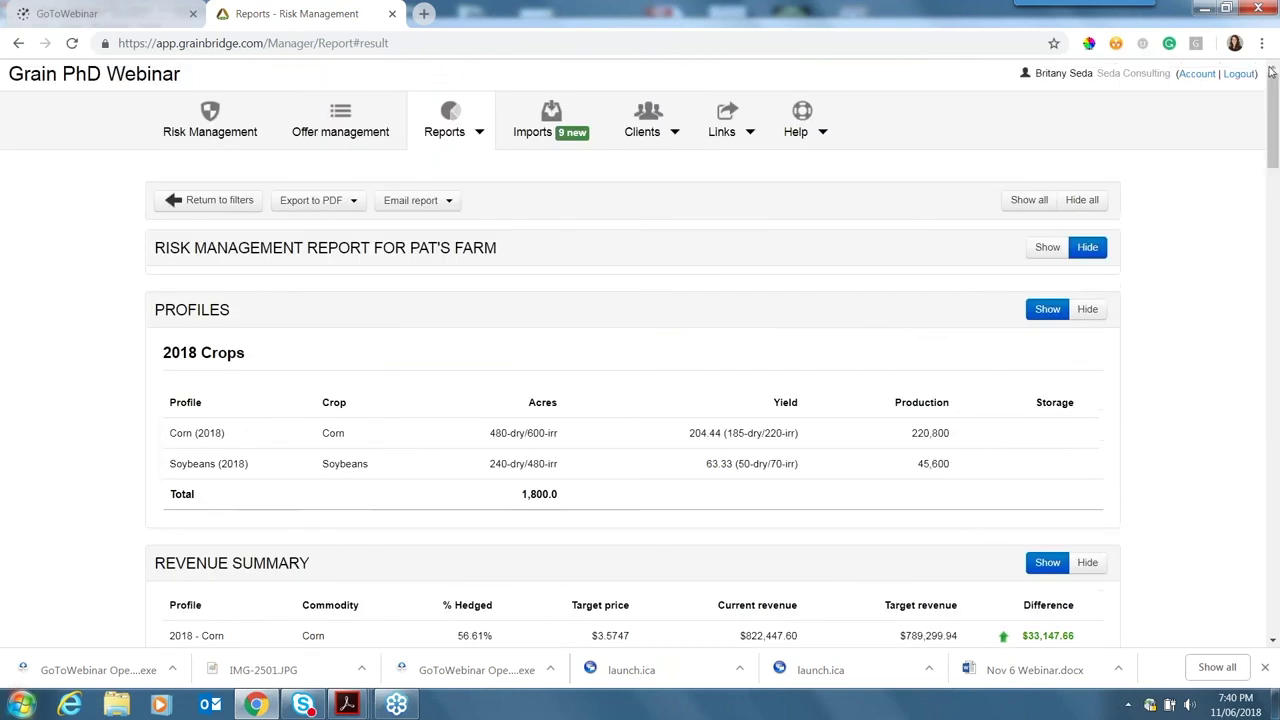
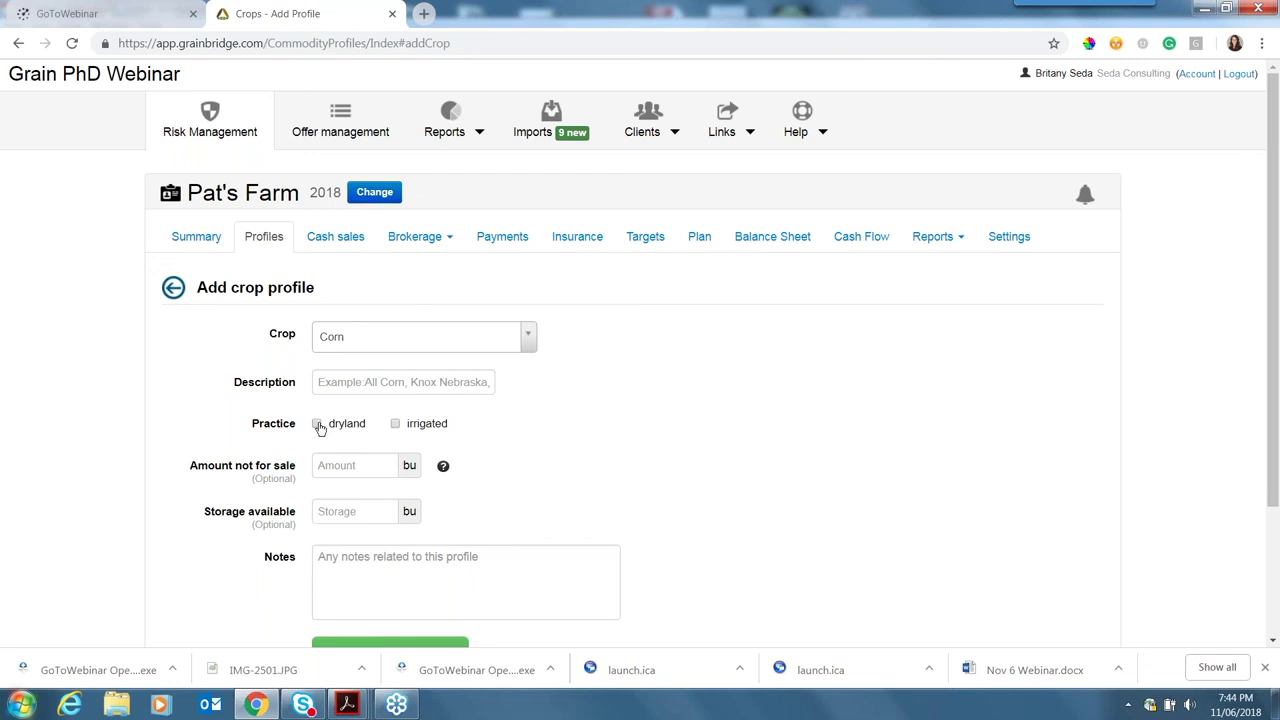
- Preview the dryland practice fields for a new corn profile without saving it, and view the farm's Balance Sheet page
{"action": "left_click", "coordinate": [318, 425]}
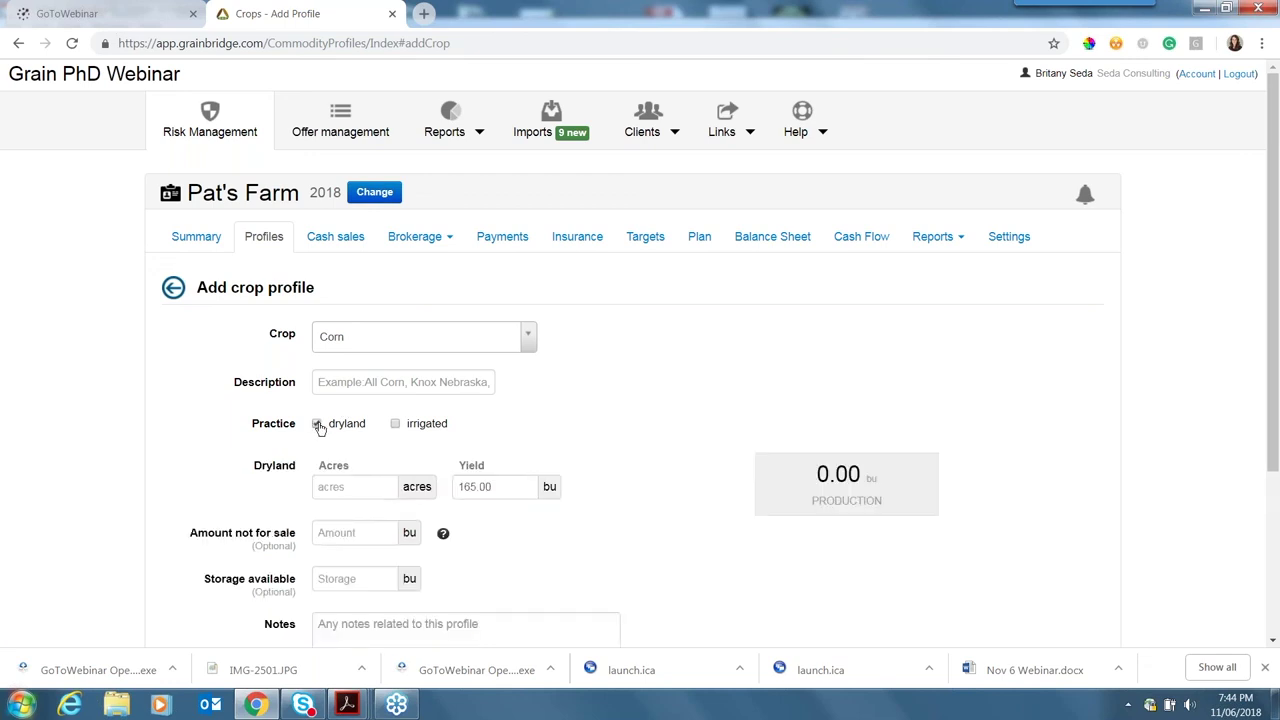
{"action": "left_click", "coordinate": [318, 425]}
{"action": "left_click", "coordinate": [173, 287]}
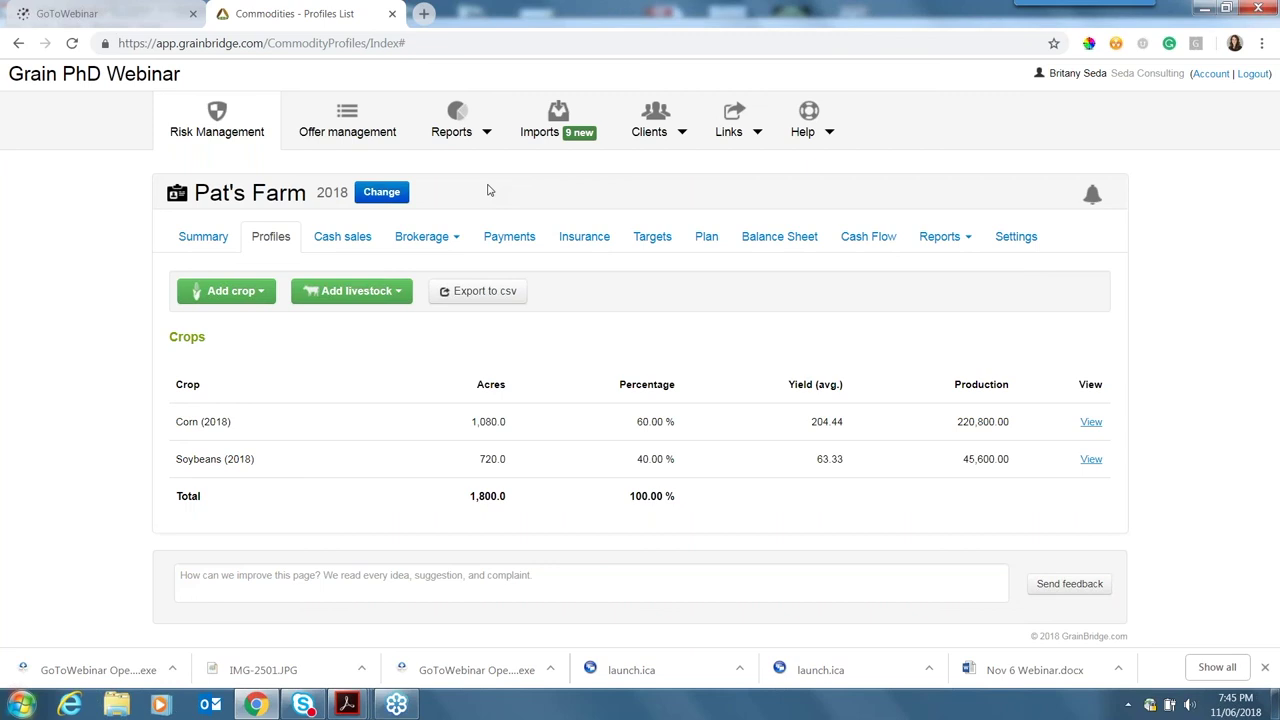
{"action": "left_click", "coordinate": [779, 236]}
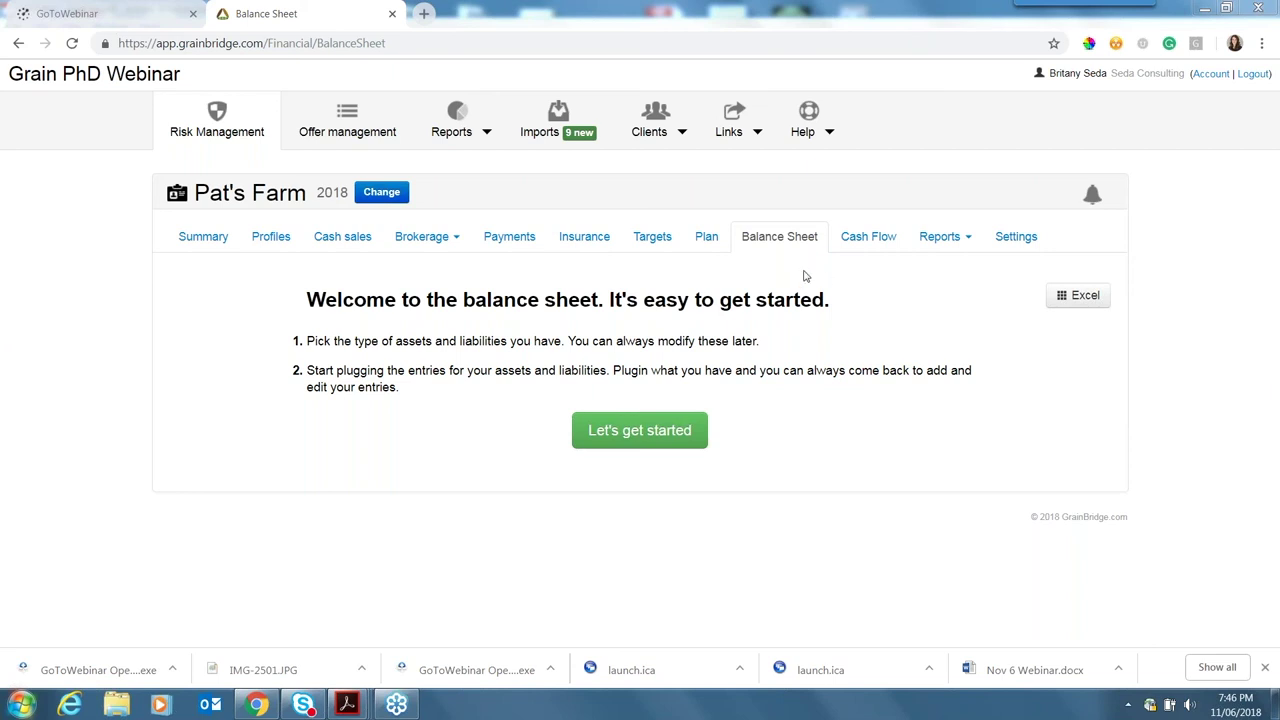
- Set up a Matrix client report for the farm's 2018 - Corn profile with a price increment of 0.50
{"action": "left_click", "coordinate": [488, 137]}
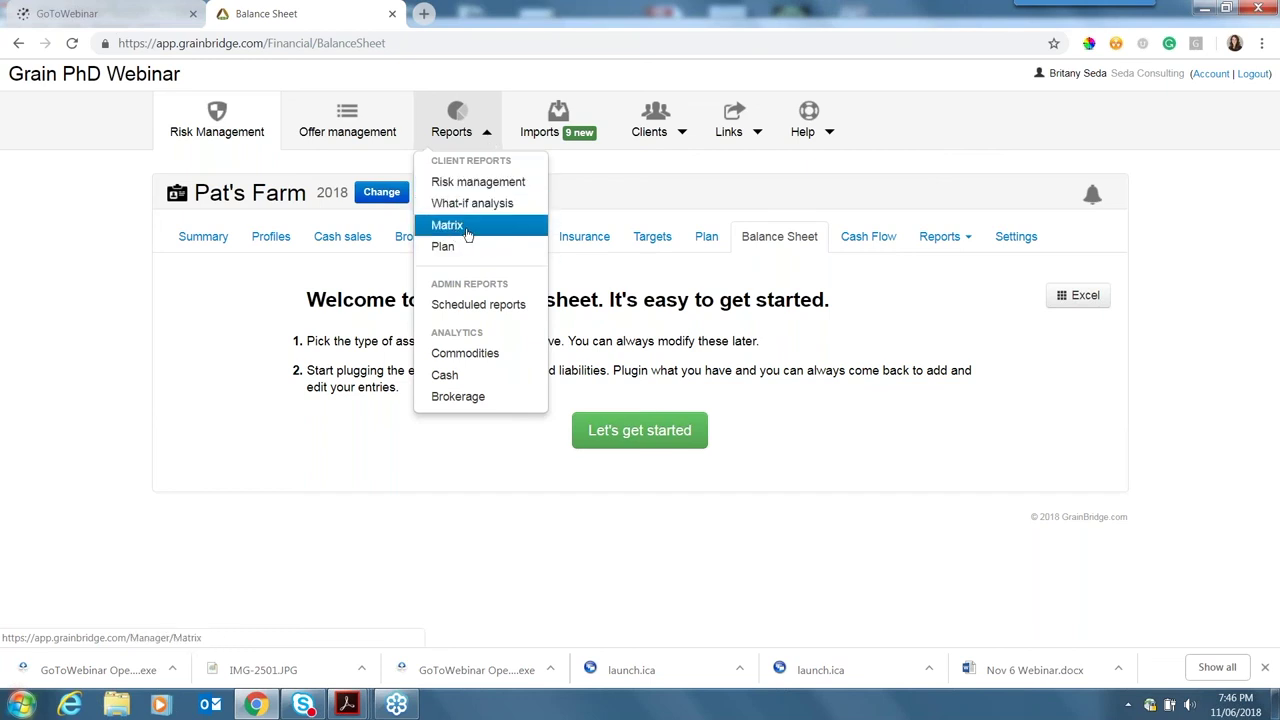
{"action": "left_click", "coordinate": [467, 230]}
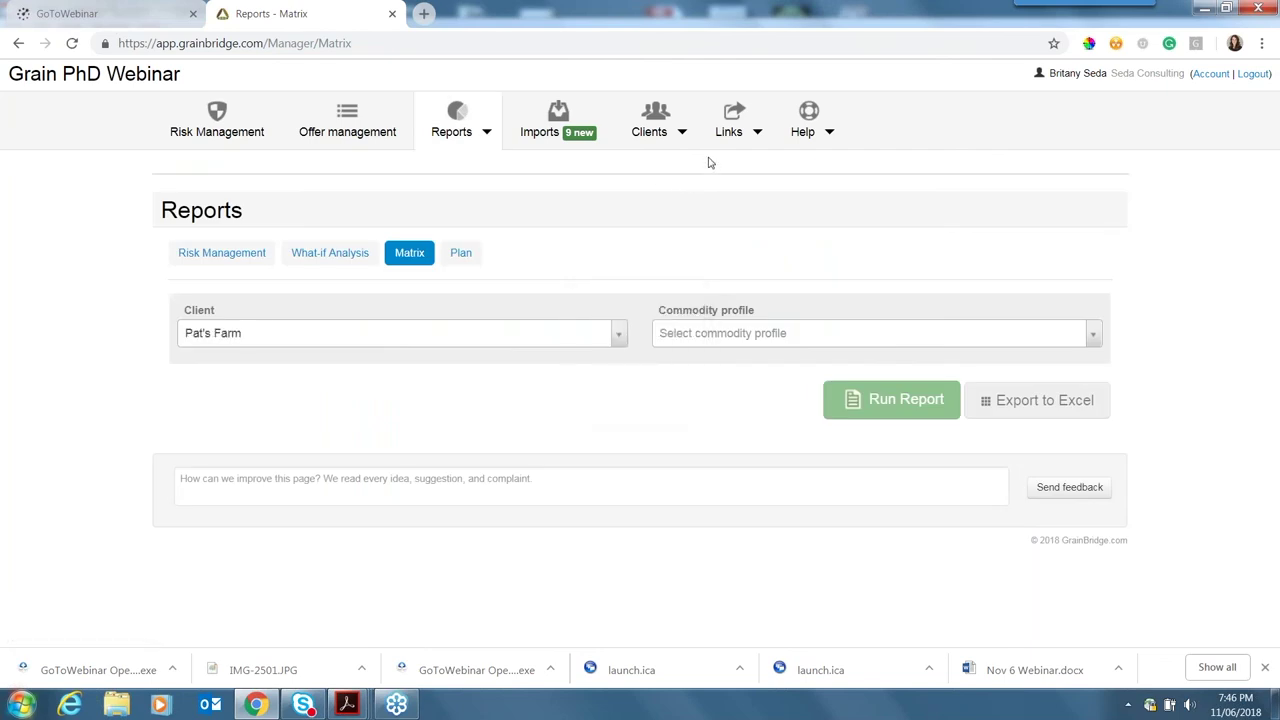
{"action": "left_click", "coordinate": [717, 338]}
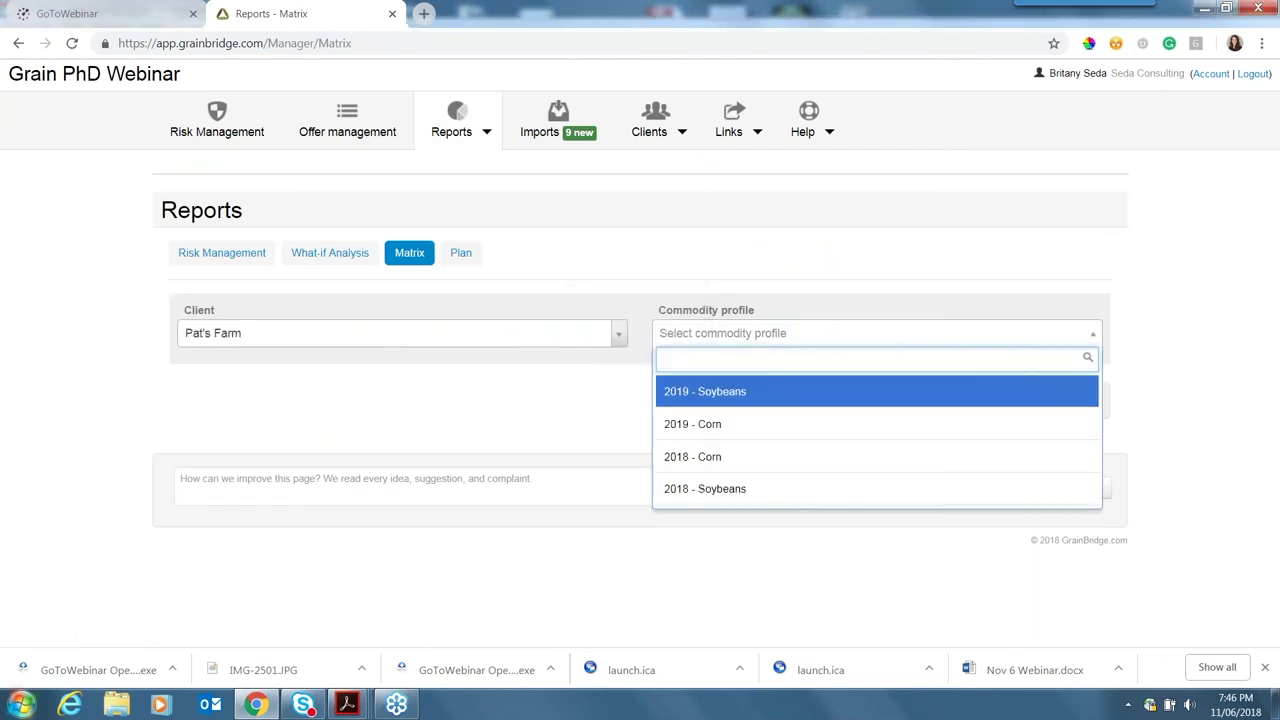
{"action": "left_click", "coordinate": [717, 458]}
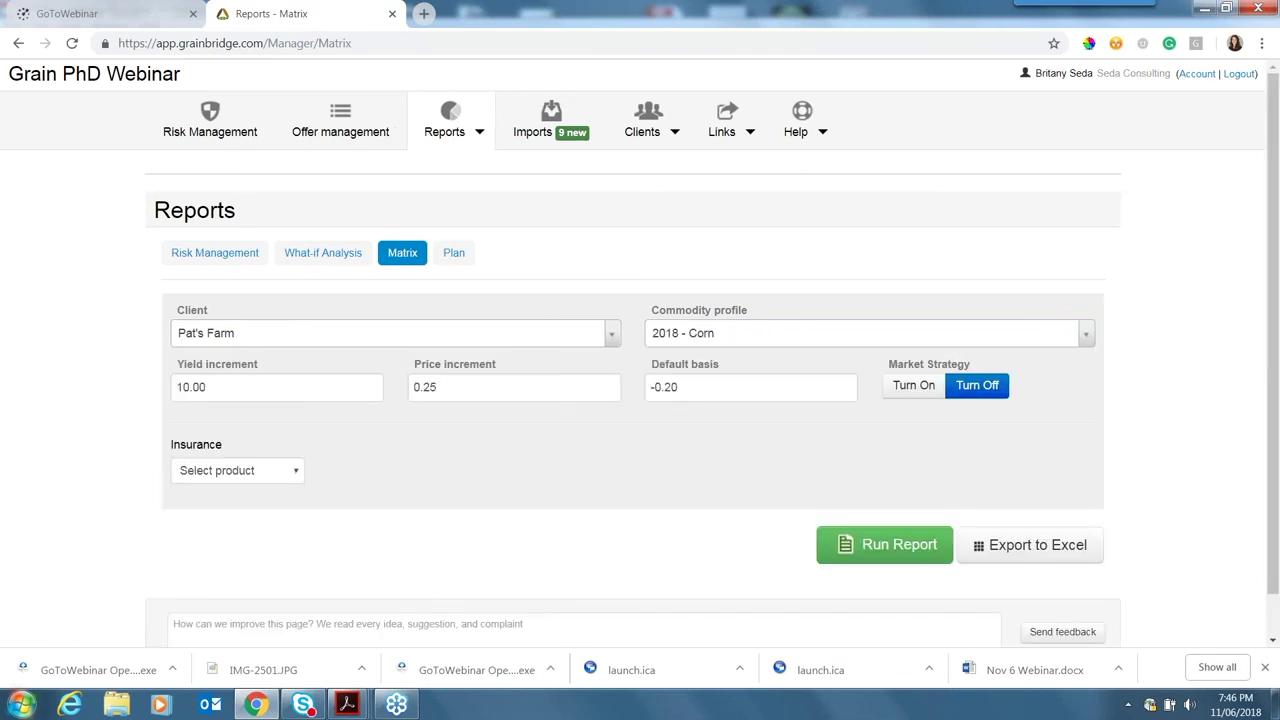
{"action": "scroll", "coordinate": [180, 343], "scroll_direction": "down", "scroll_amount": 1}
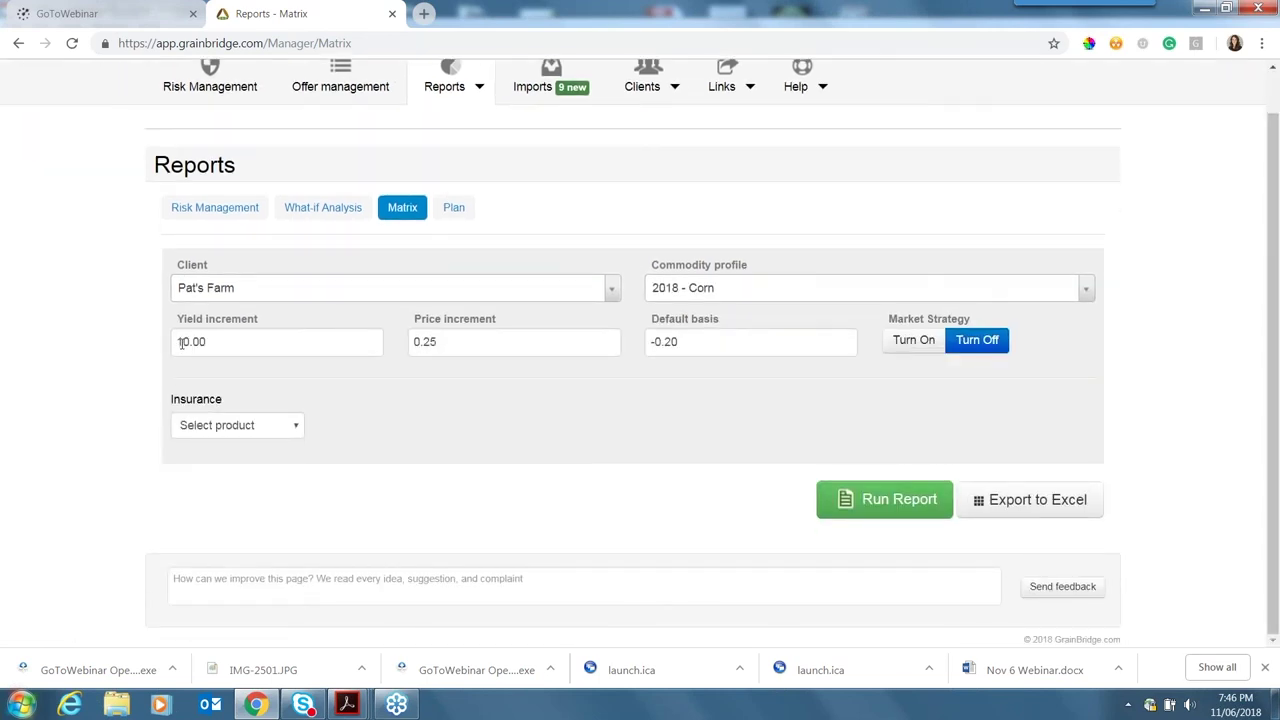
{"action": "left_click_drag", "start_coordinate": [438, 342], "coordinate": [422, 342]}
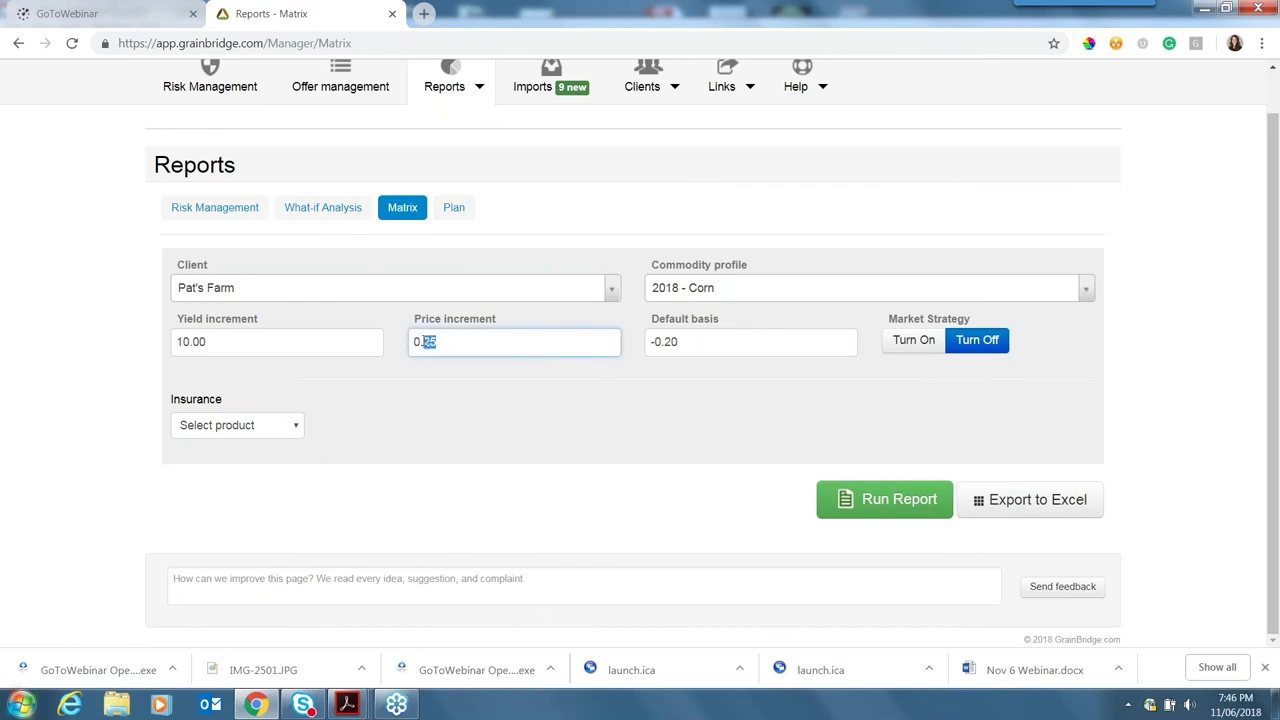
{"action": "type", "text": "50"}
{"action": "left_click", "coordinate": [657, 423]}
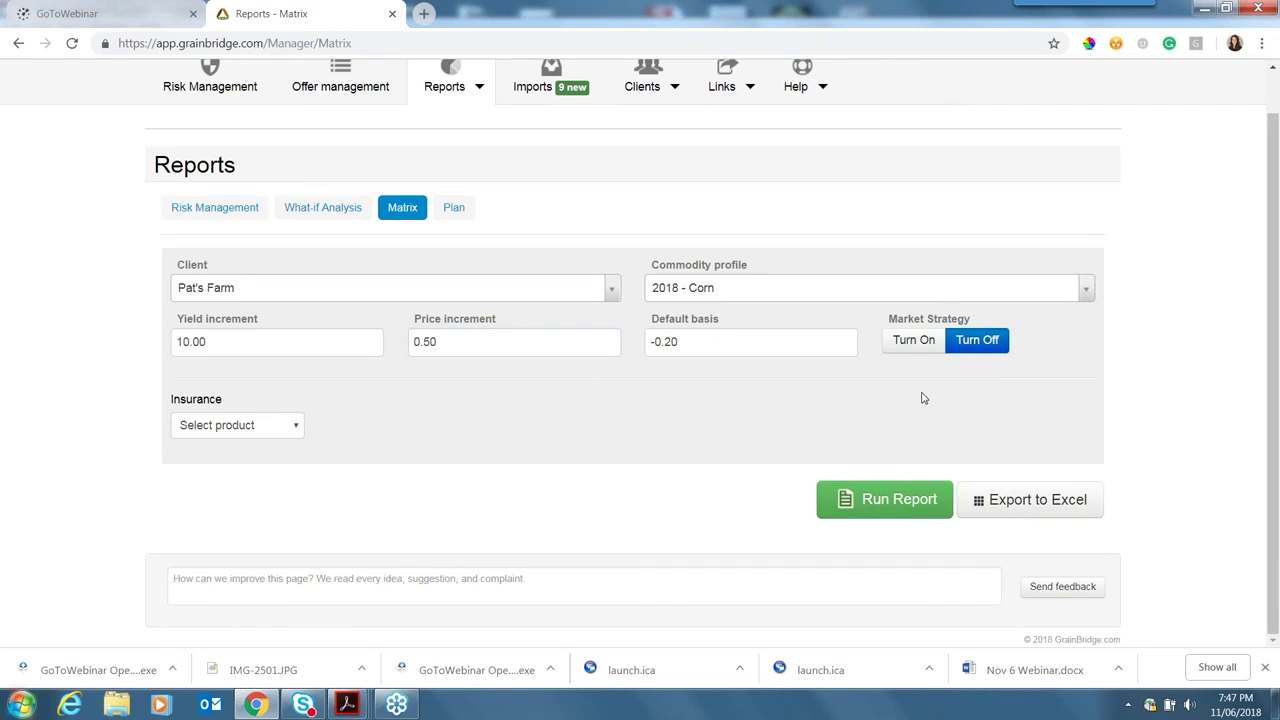
- Turn on Market Strategy to check its cash sale, futures and options sections, and turn it off again
{"action": "left_click", "coordinate": [904, 345]}
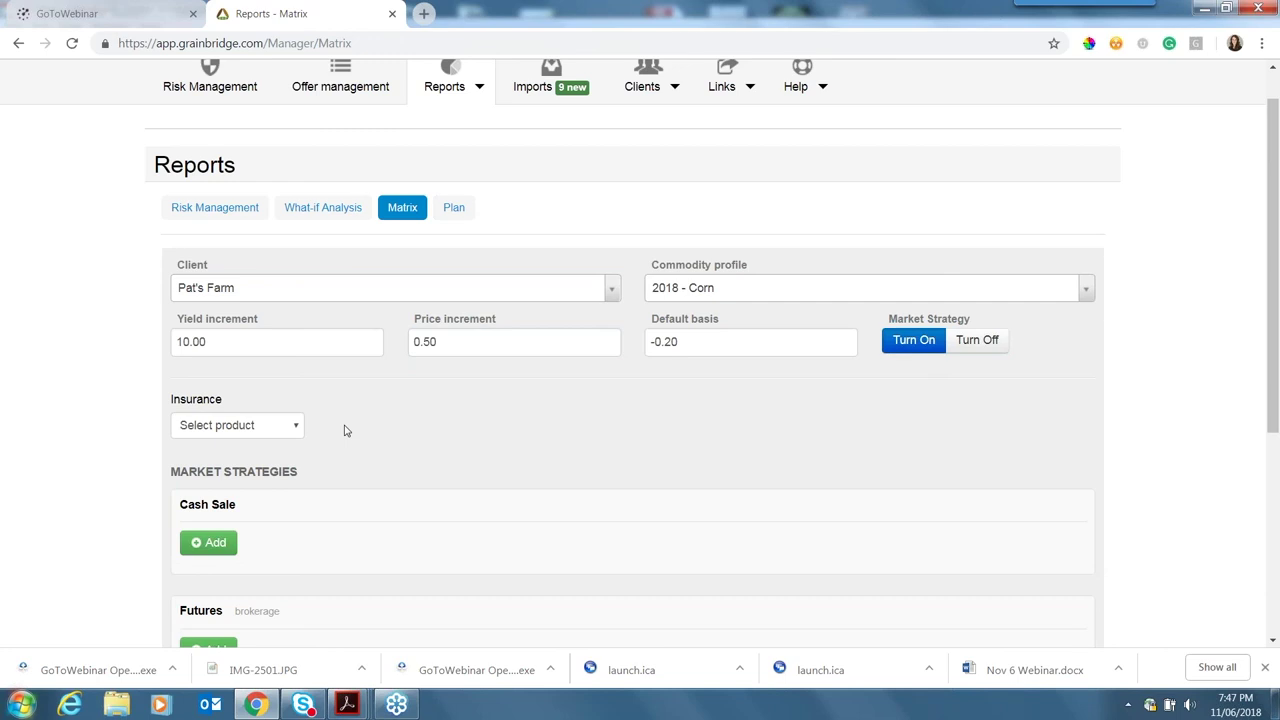
{"action": "scroll", "coordinate": [345, 430], "scroll_direction": "down", "scroll_amount": 3}
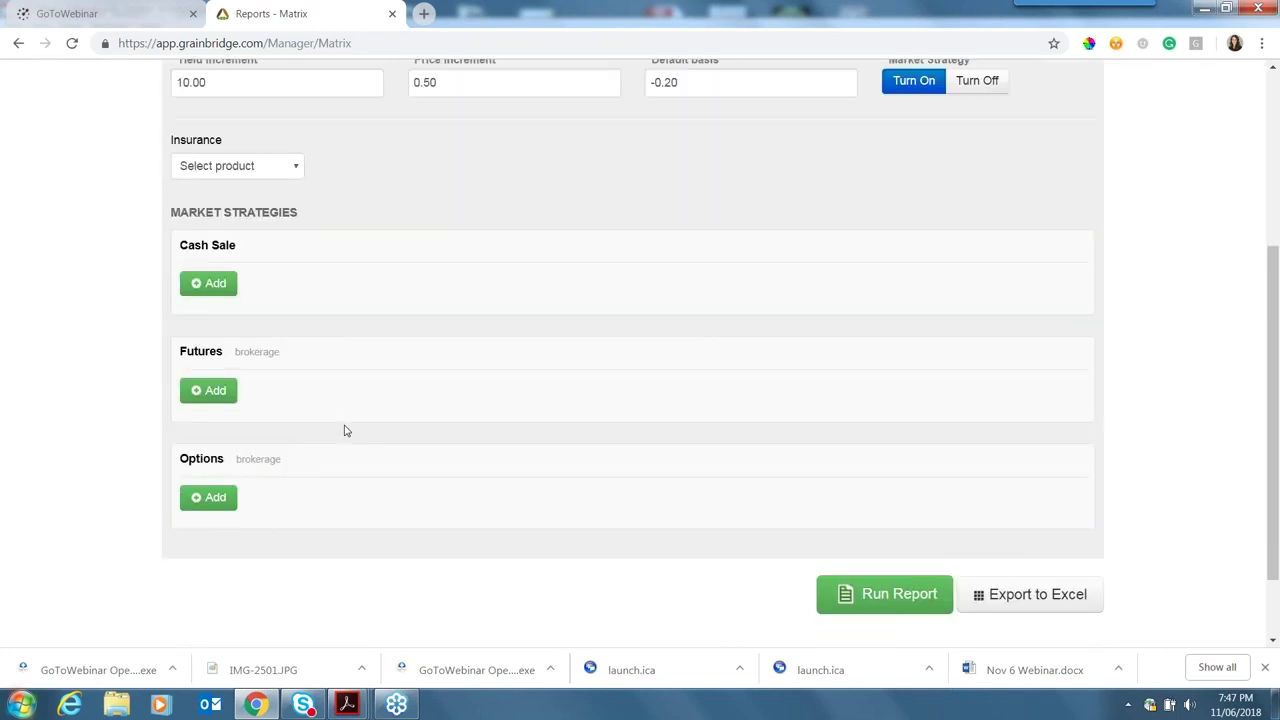
{"action": "left_click", "coordinate": [979, 91]}
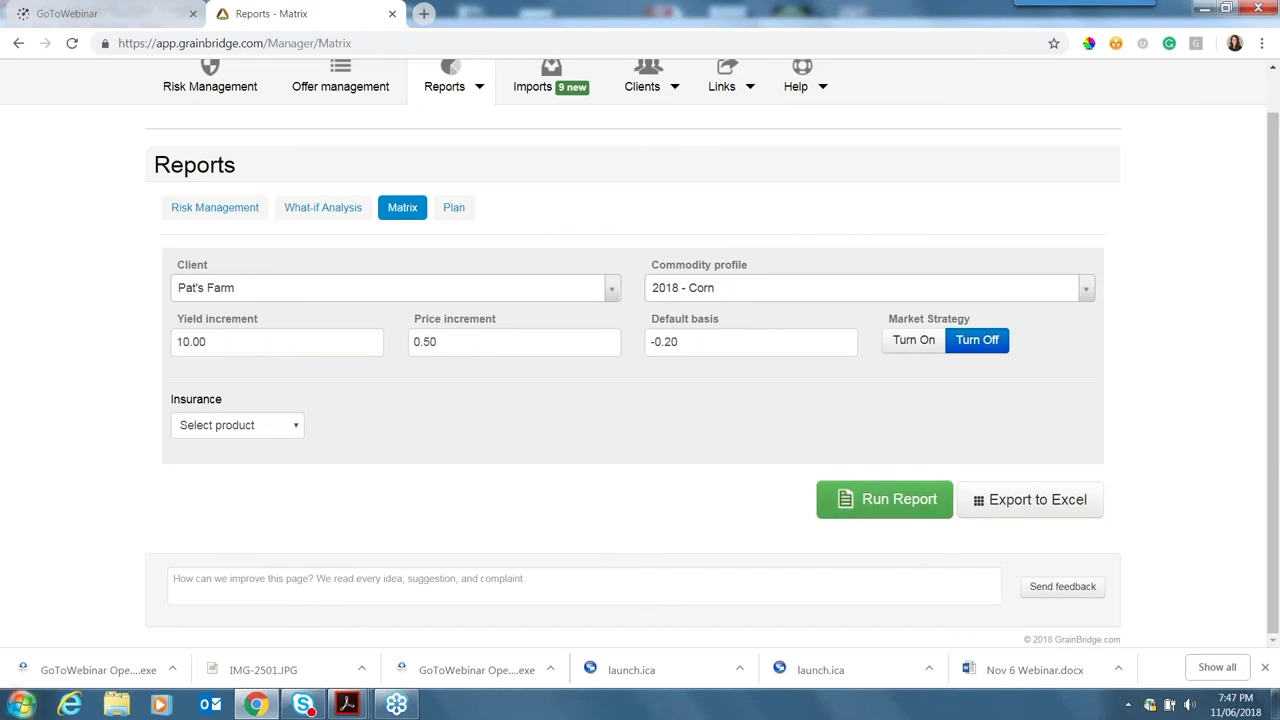
- Run the 2018 corn matrix report and review the net difference by yield and futures price
{"action": "left_click", "coordinate": [885, 499]}
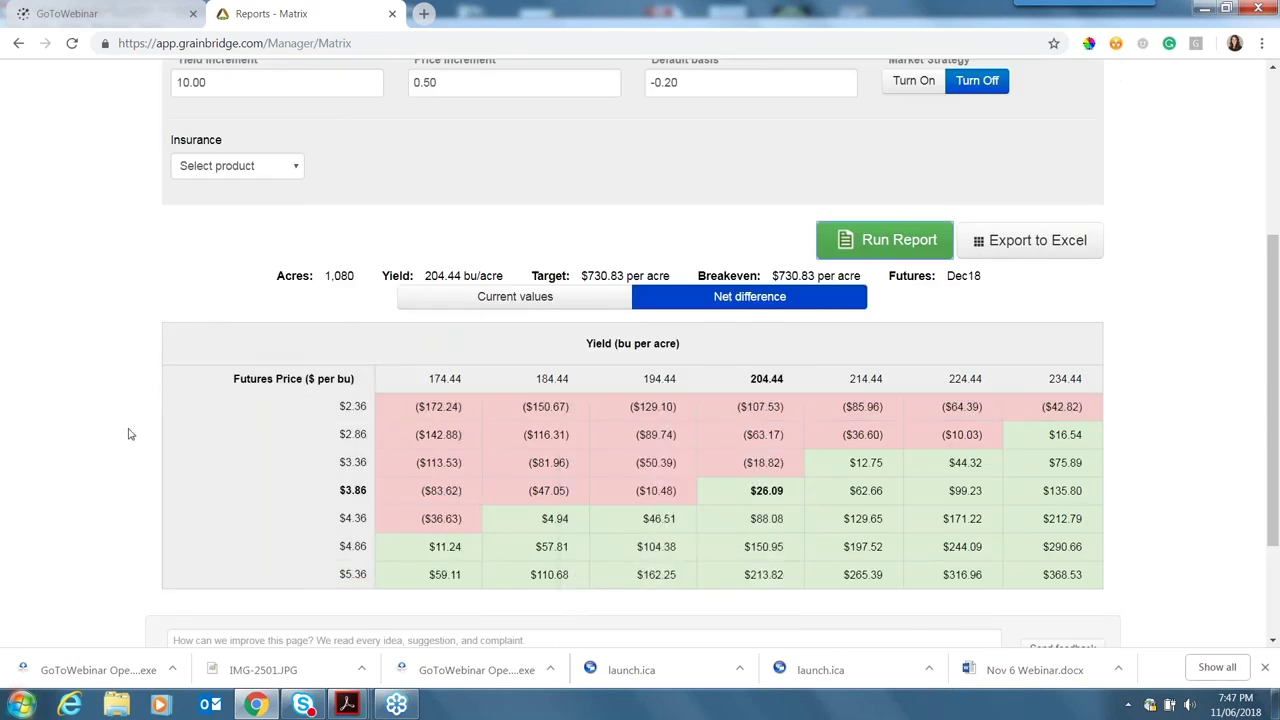
{"action": "scroll", "coordinate": [128, 434], "scroll_direction": "down", "scroll_amount": 1}
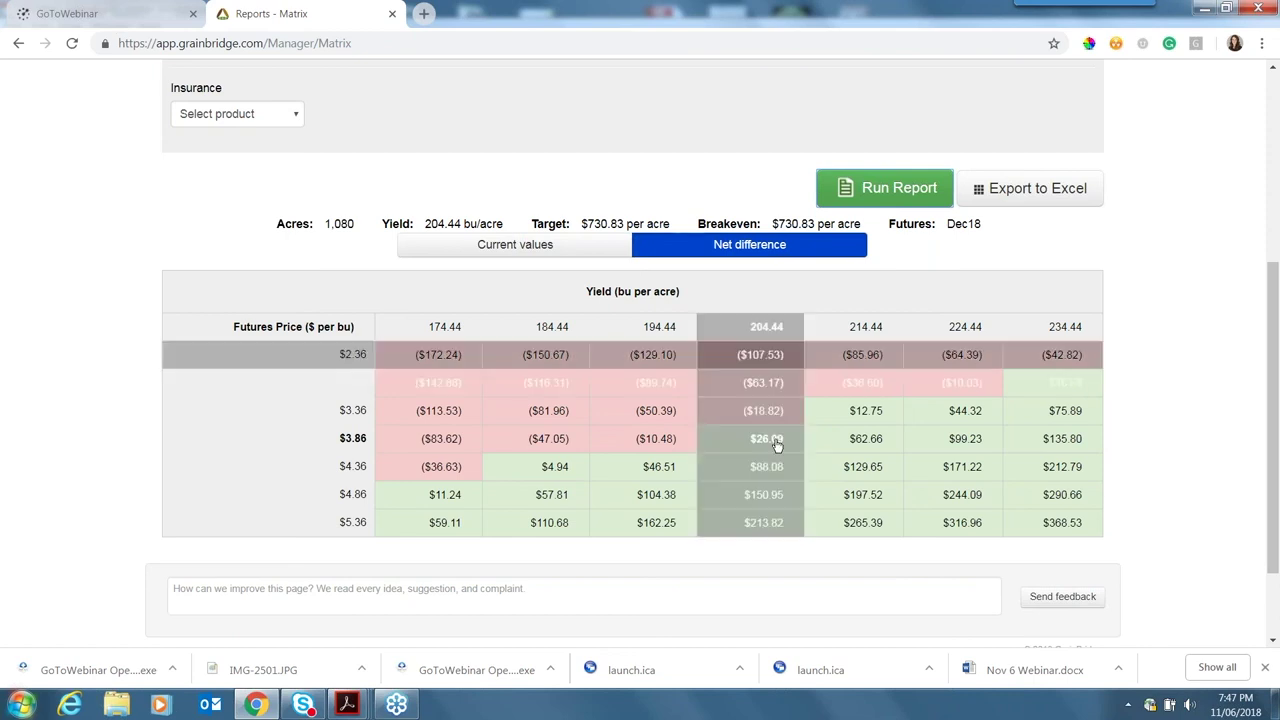
{"action": "mouse_move", "coordinate": [777, 445]}
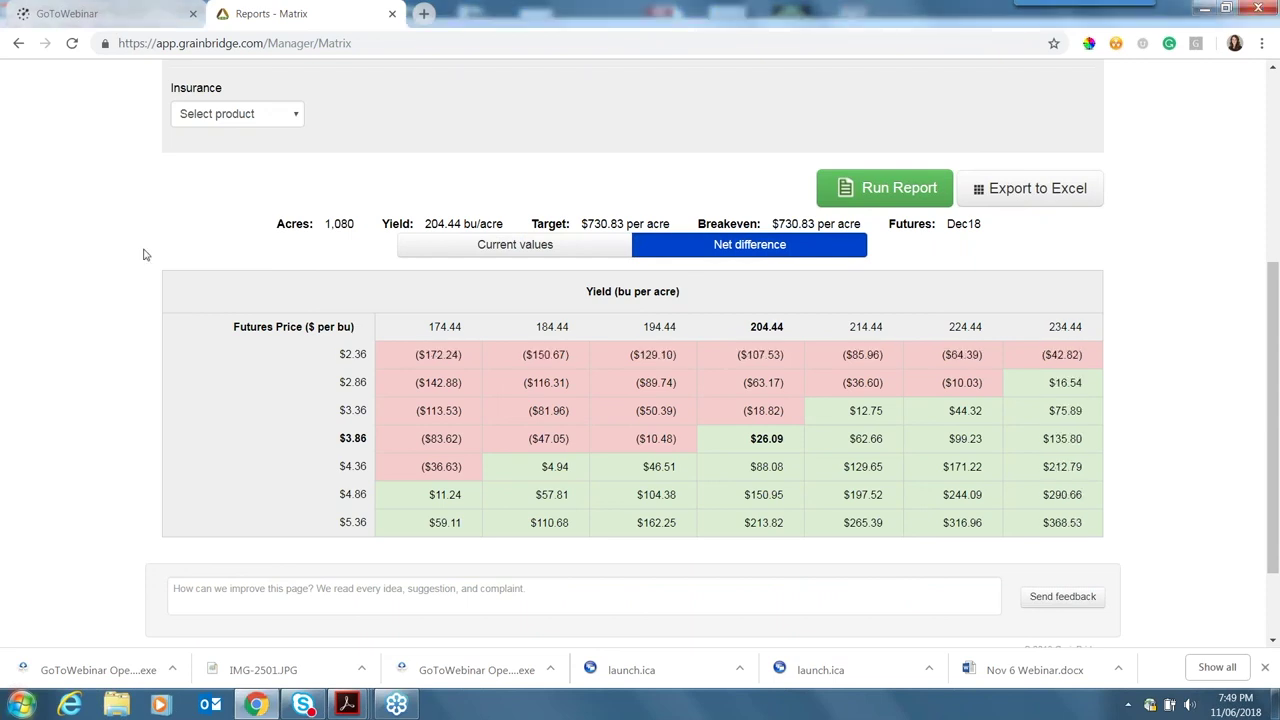
{"action": "scroll", "coordinate": [143, 254], "scroll_direction": "up", "scroll_amount": 4}
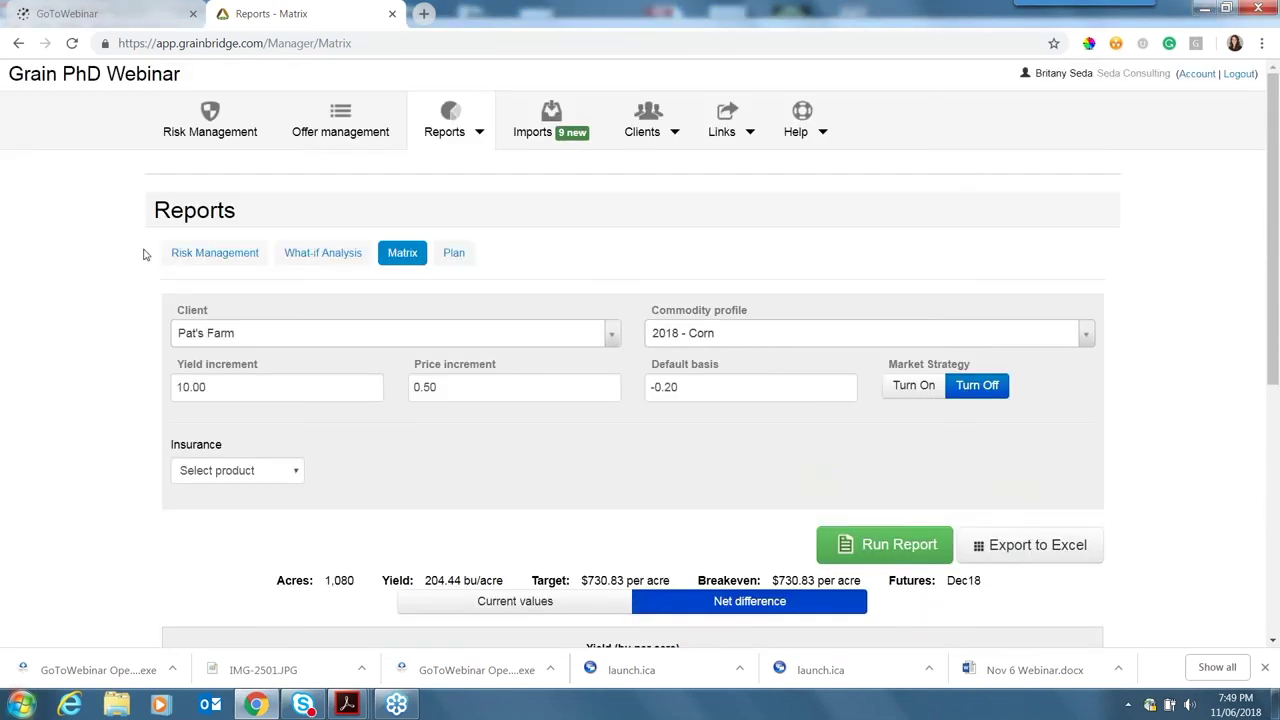